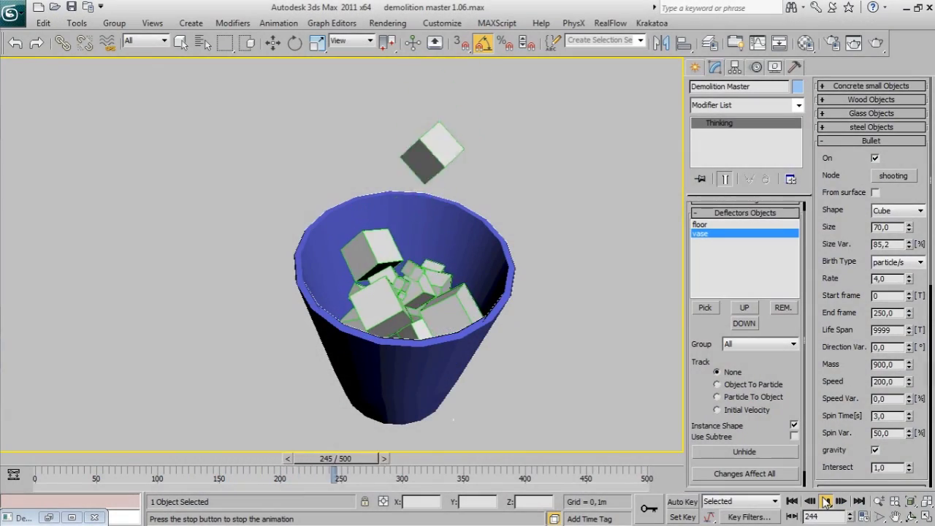
Review the vase and breaking-cone simulations and look through the available bullet shapes
left_click(826, 501)
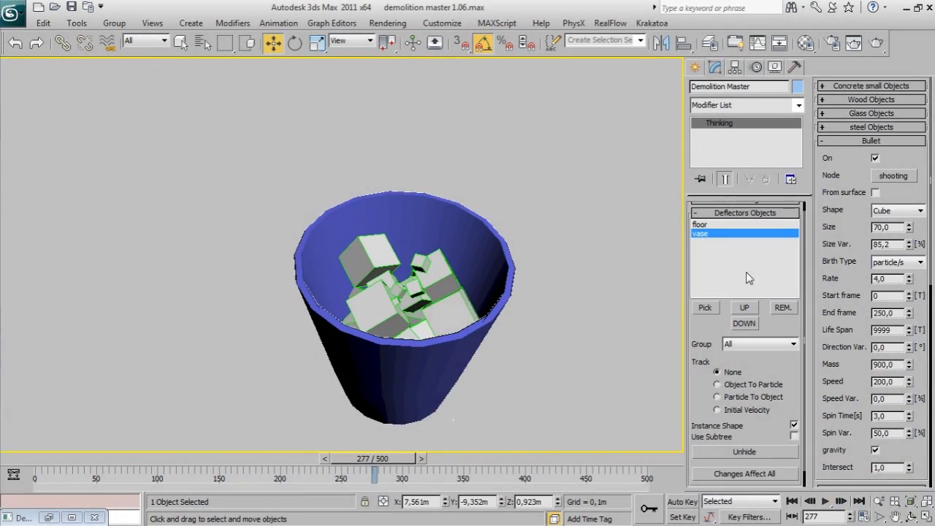
left_click(906, 211)
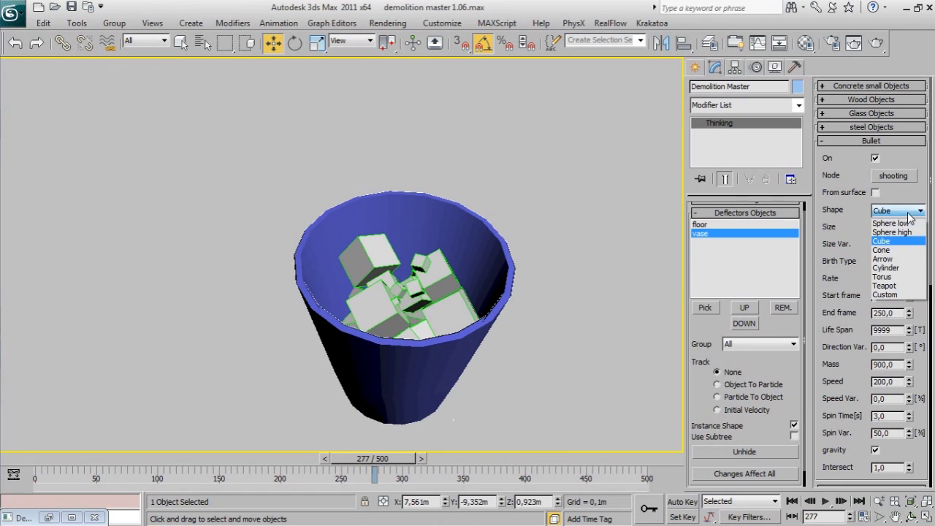
left_click(750, 261)
left_click_drag(35, 463, 293, 426)
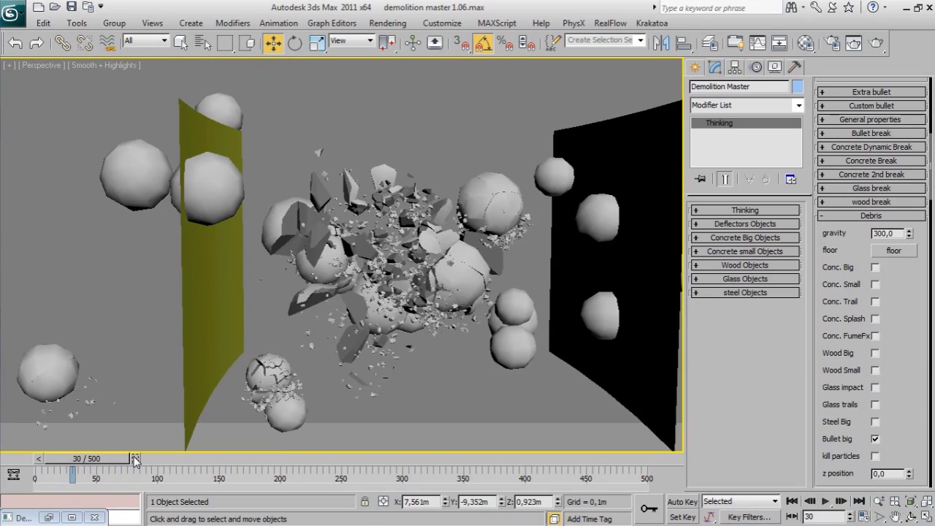
left_click_drag(135, 458, 144, 460)
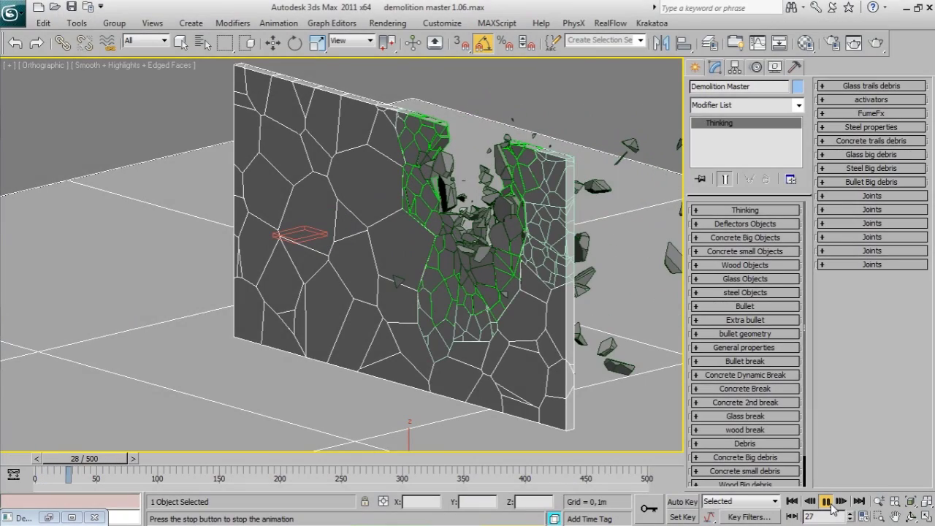
Stop the wall simulation, return to frame 0 and open the Bullet settings
left_click(831, 505)
left_click(28, 458)
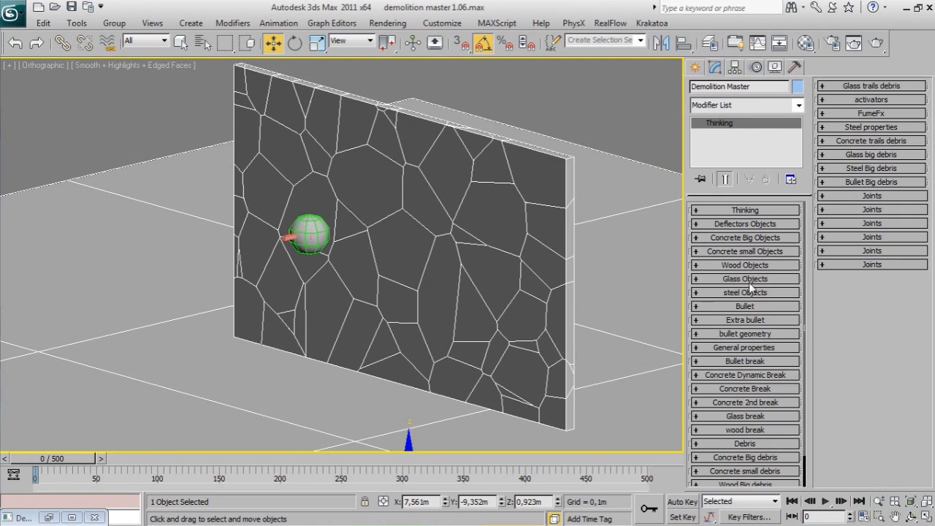
left_click(747, 306)
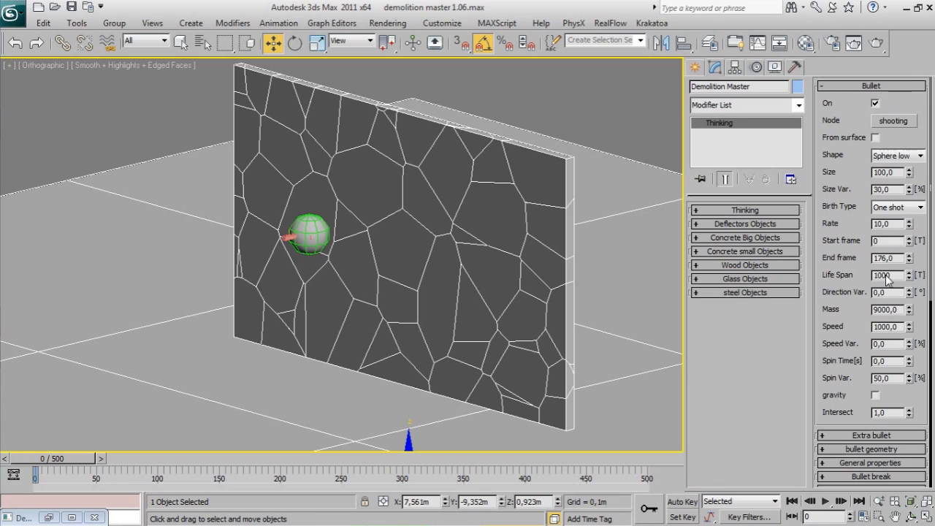
Switch the bullet off and back on, and advance the animation to frame 6
left_click(879, 105)
left_click(879, 105)
left_click_drag(64, 456, 68, 455)
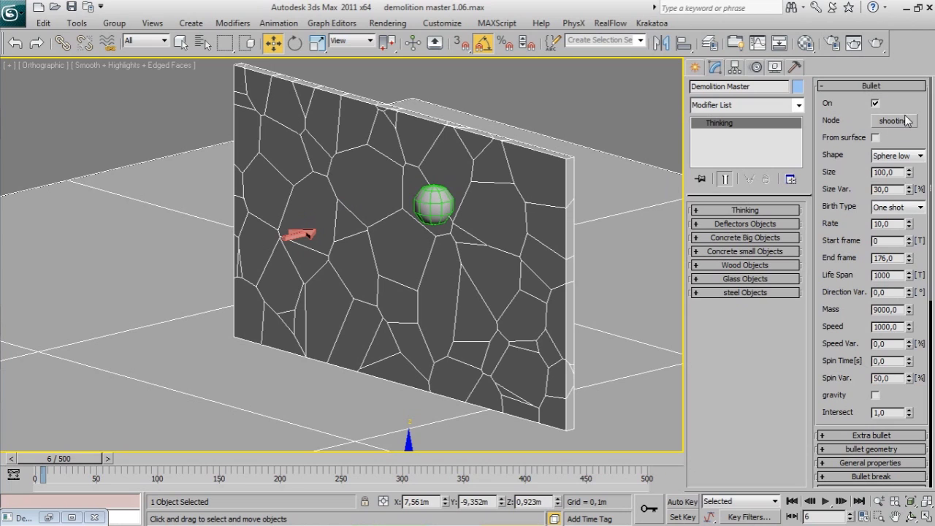
Try rotating and moving the shooting arrow in front of the wall
left_click(292, 237)
key("e")
left_click_drag(295, 212, 412, 310)
key("w")
left_click_drag(435, 234, 340, 293)
key("ctrl+z")
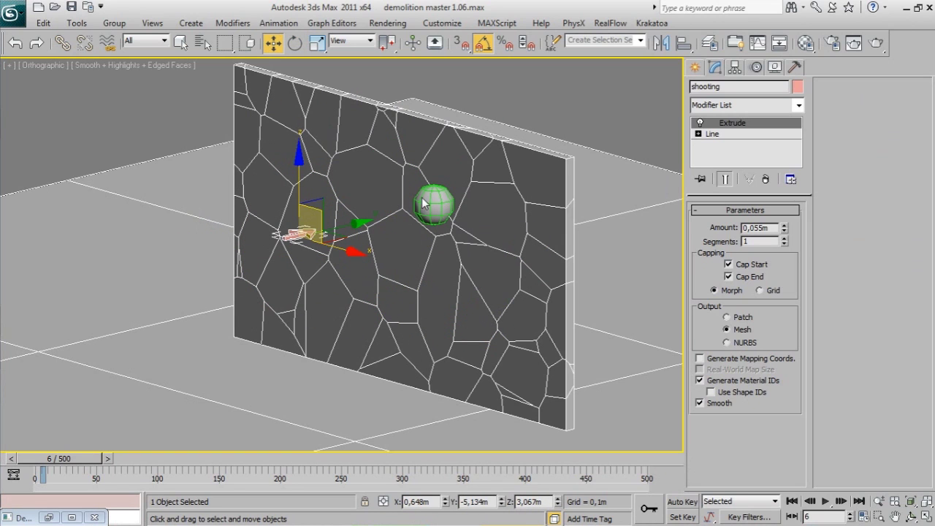
Select the Demolition Master object again and increase the bullet size to 111
left_click(422, 196)
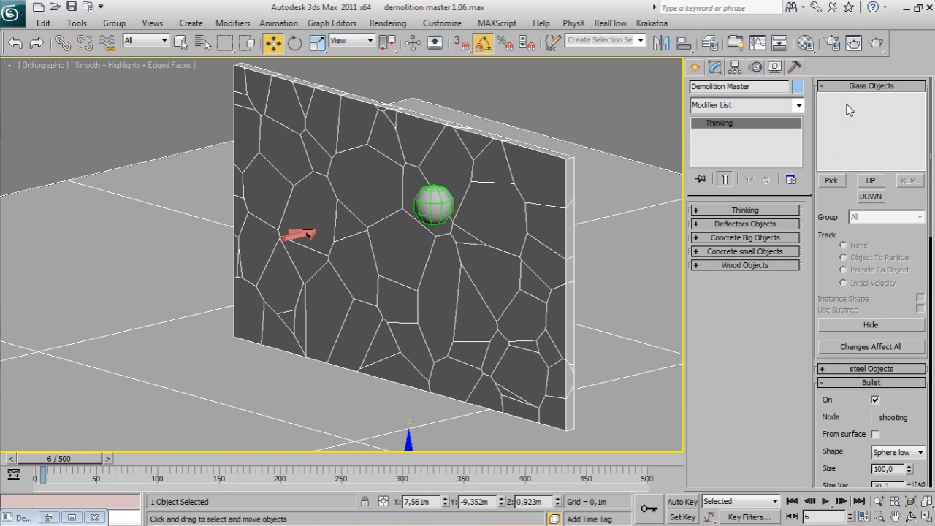
left_click(856, 88)
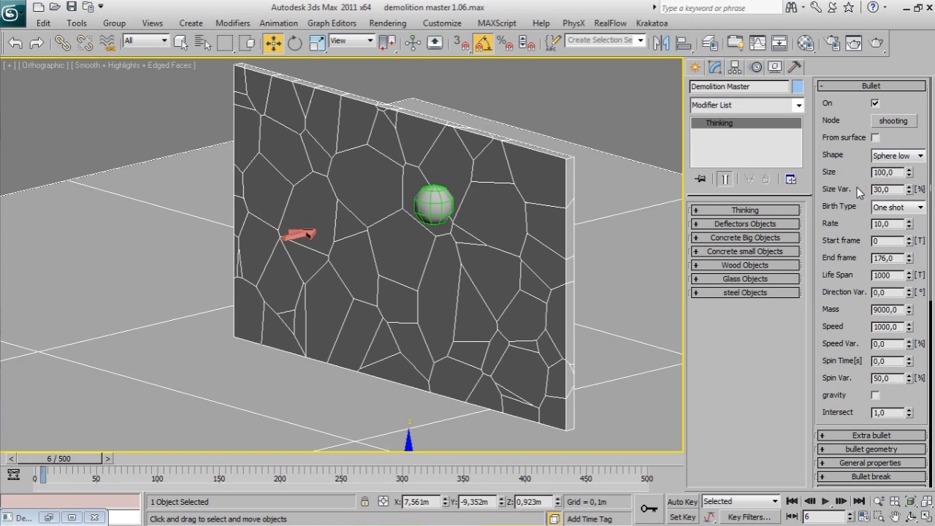
left_click_drag(908, 174, 911, 125)
left_click_drag(912, 177, 913, 203)
left_click_drag(909, 157, 902, 165)
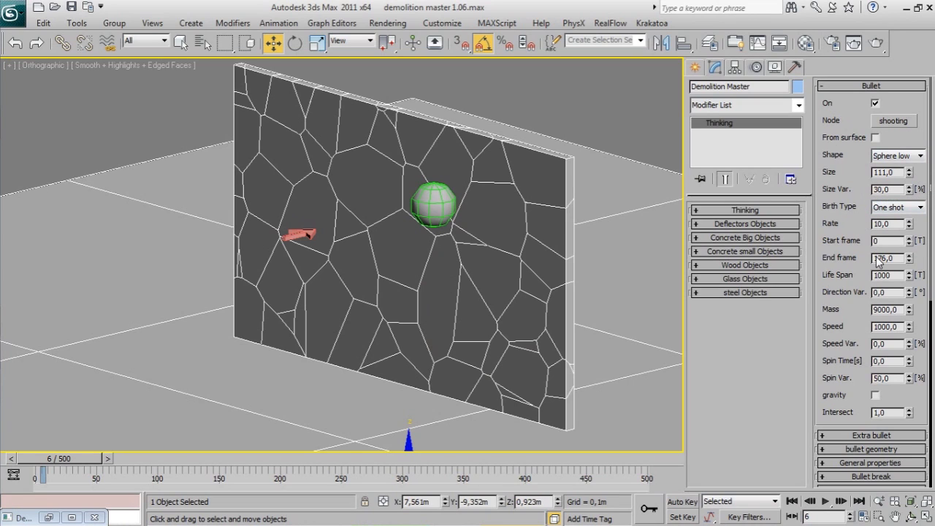
Set the bullet's life span to 10 frames
left_click_drag(899, 276, 882, 295)
key("Delete")
key("Return")
Step the simulation from frame 6 to frame 12 and examine the bullet's disappearance behind the wall from the side
left_click(108, 459)
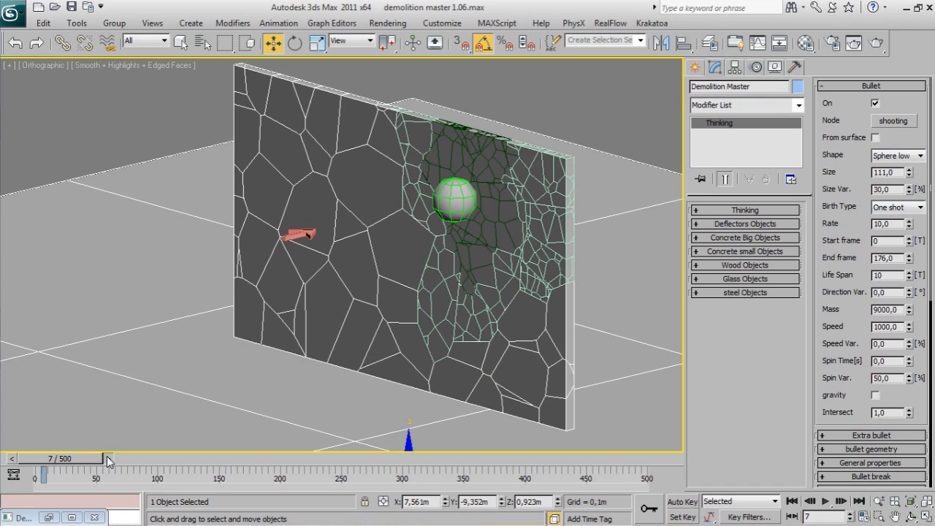
left_click(108, 459)
left_click(108, 460)
left_click(110, 459)
middle_click_drag(509, 225, 329, 390, "alt")
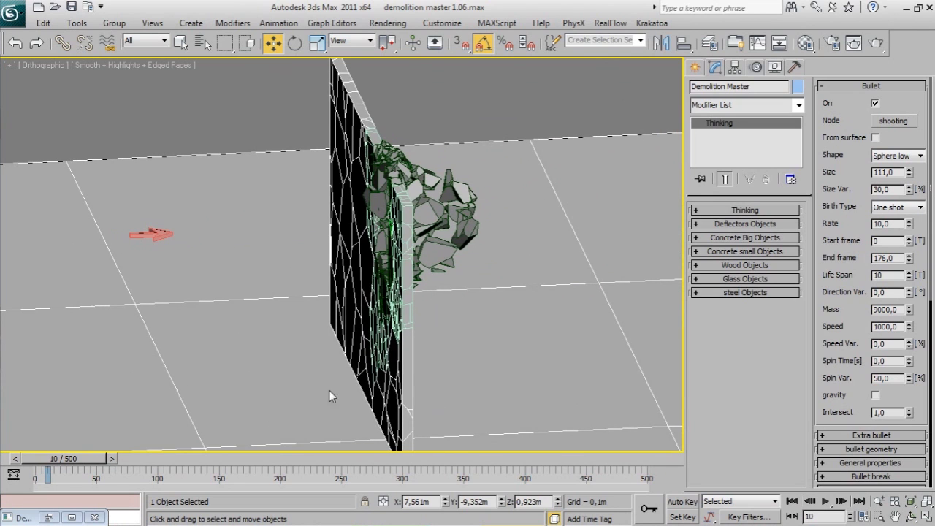
left_click(110, 459)
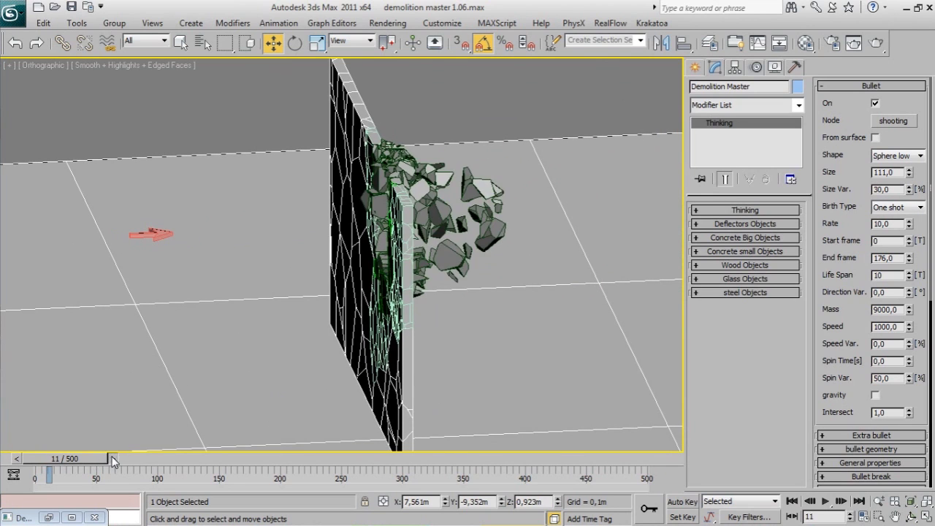
left_click(109, 458)
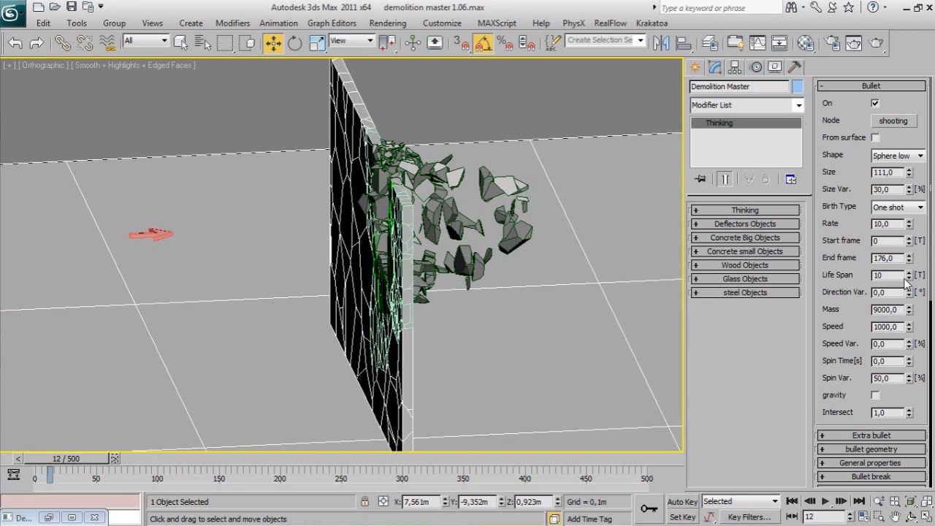
Set the bullet's life span to 20 frames and its mass to 90
left_click_drag(897, 276, 829, 275)
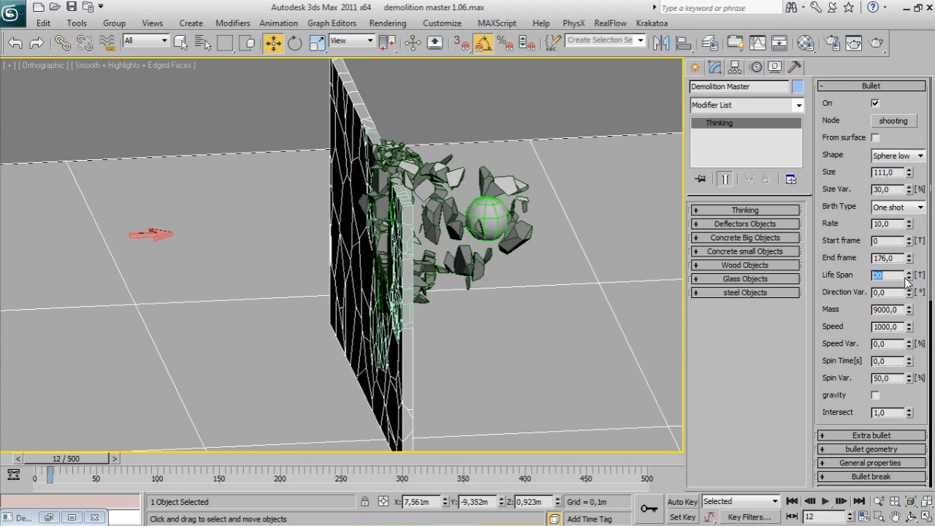
left_click_drag(887, 277, 864, 274)
left_click(888, 312)
Advance the simulation to frame 25 with edged faces hidden to examine the lighter bullet's impact on the wall
middle_click_drag(353, 230, 161, 429, "alt")
left_click(117, 462)
left_click(117, 462)
left_click(117, 462)
left_click(118, 458)
left_click(118, 458)
key("F4")
left_click(120, 458)
left_click(121, 458)
left_click(123, 458)
left_click_drag(123, 459, 135, 455)
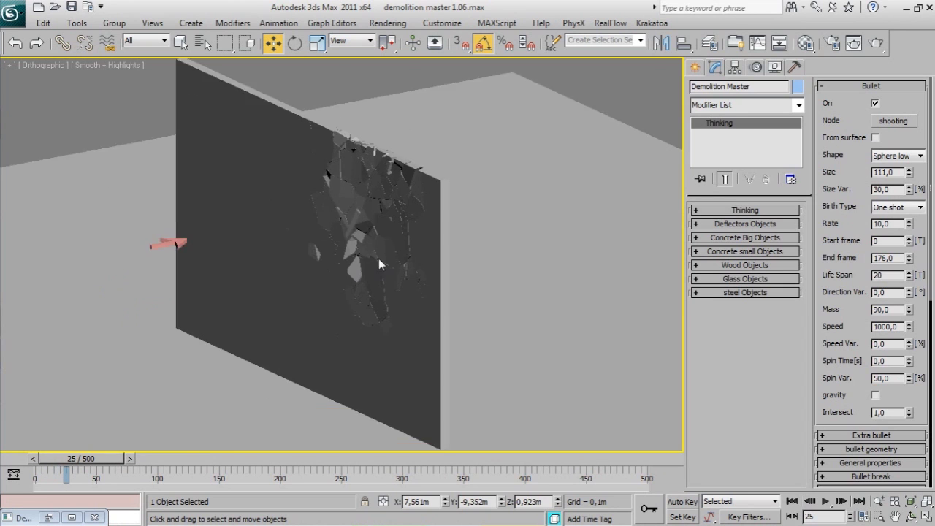
Examine the cracked wall area up close over the next frames and return to frame 0
scroll(380, 262, "up", 3)
middle_click_drag(380, 261, 710, 216, "alt")
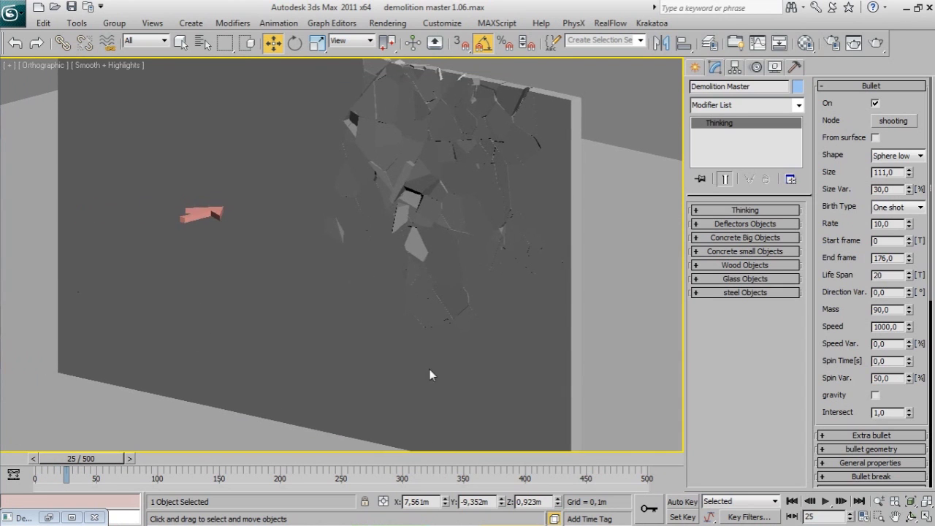
left_click_drag(130, 460, 134, 460)
left_click(135, 459)
left_click(136, 458)
left_click(20, 460)
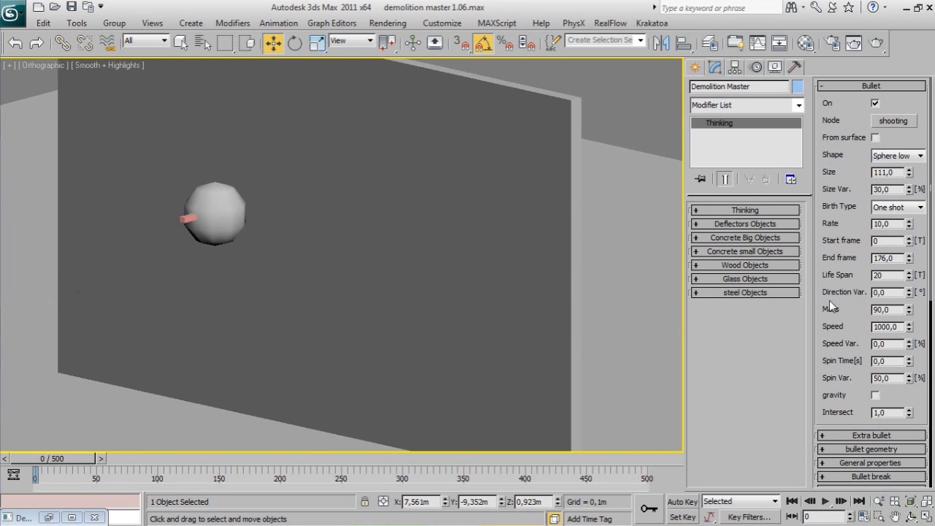
Set the bullet's speed to 0 and check its motion up to frame 22
left_click_drag(24, 458, 44, 464)
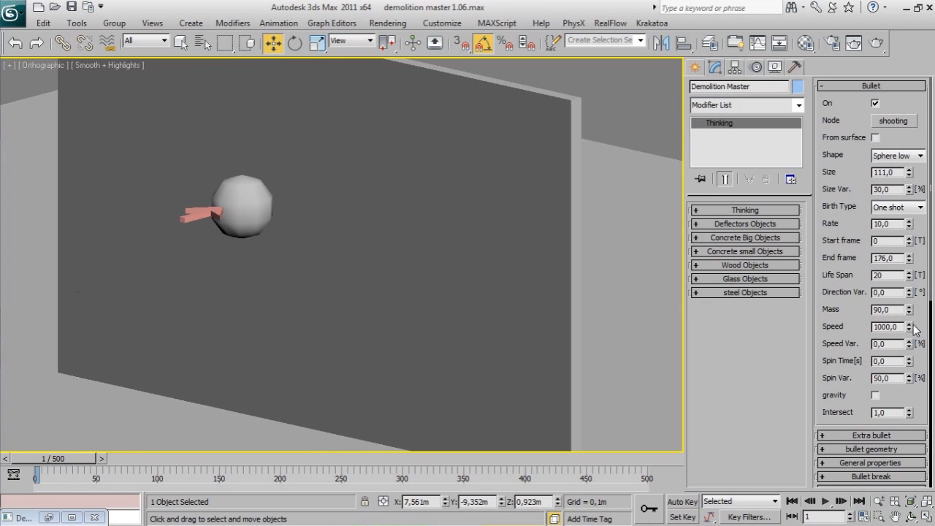
right_click(910, 330)
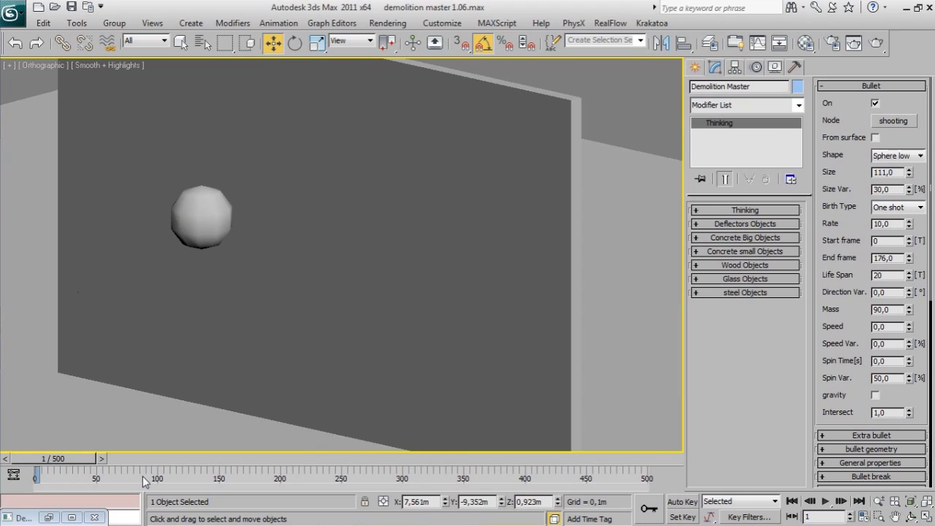
left_click_drag(68, 465, 88, 456)
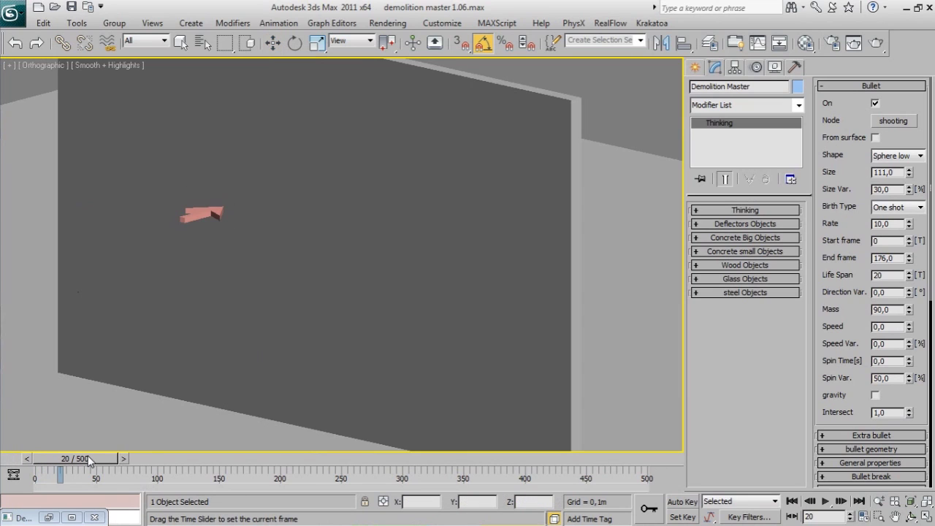
Set the bullet's speed to 50 and scrub the animation back toward the start
double_click(887, 329)
type("50")
key("Return")
left_click_drag(18, 459, 2, 477)
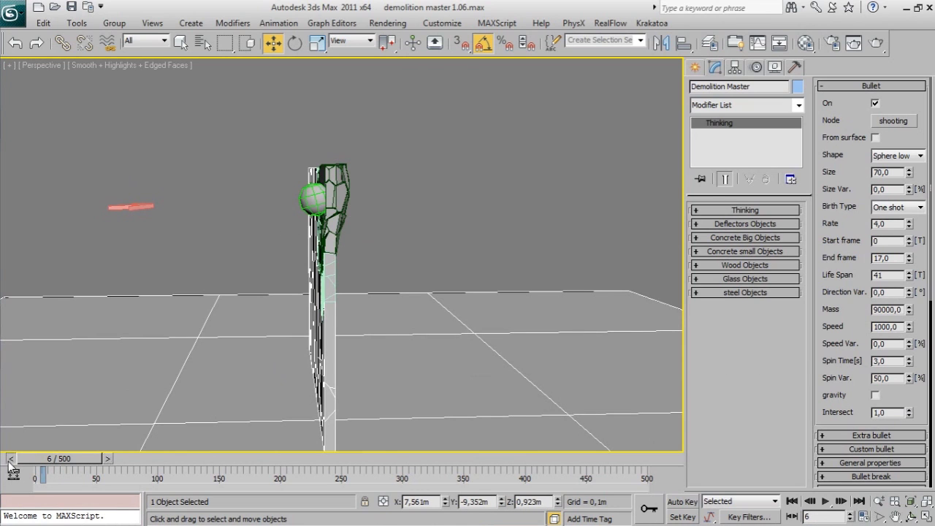
Set the bullet's Intersect value to 1.4 and compare the wall's fracturing at frames 5 and 4
left_click(10, 458)
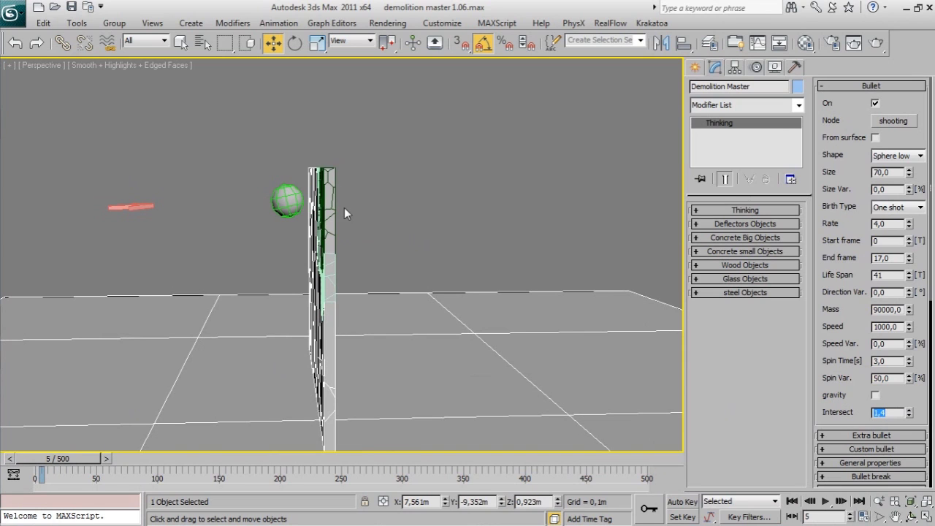
middle_click_drag(326, 245, 399, 241, "alt")
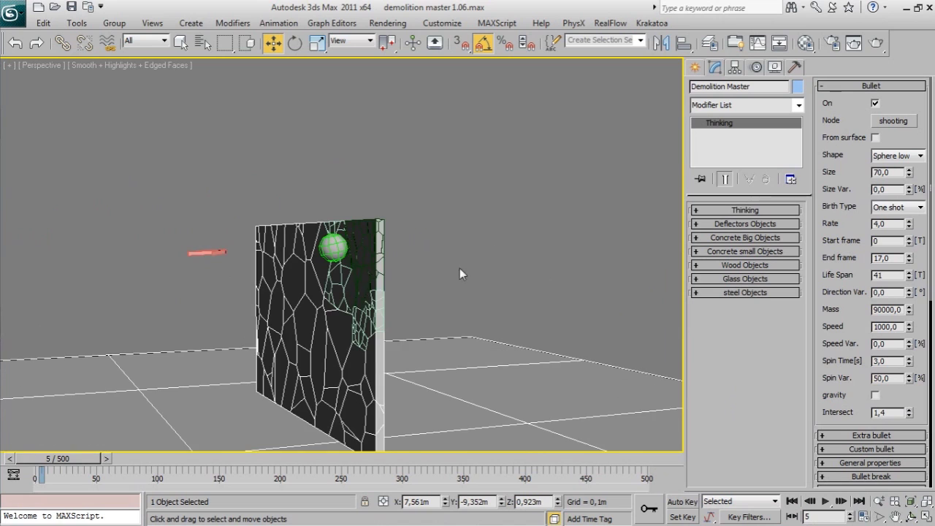
scroll(355, 285, "up", 4)
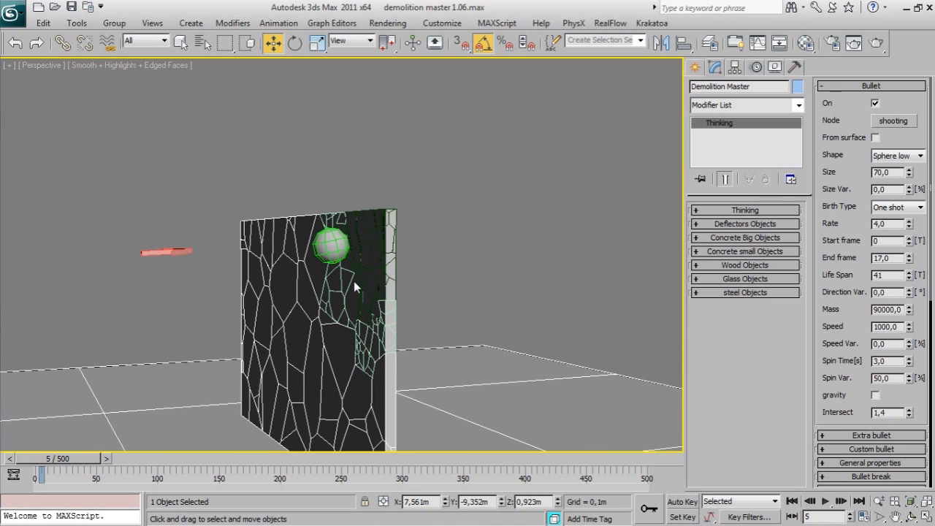
left_click(10, 459)
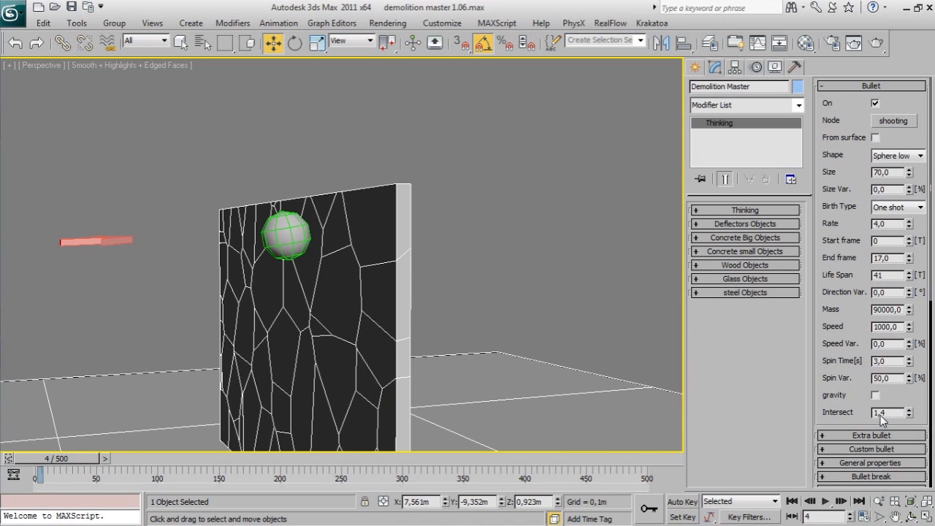
Set the bullet's Intersect value to 2 and check the wall's fracturing at frame 5
type("2")
key("Return")
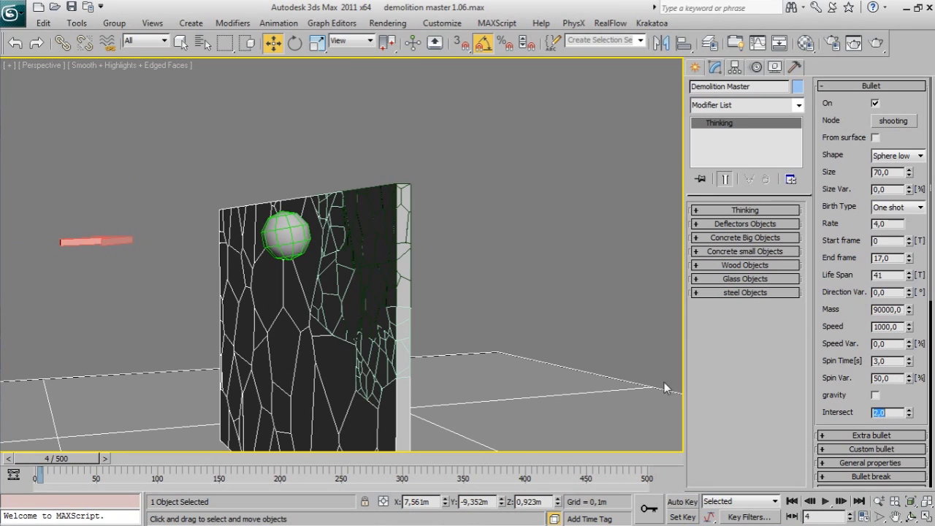
left_click(106, 459)
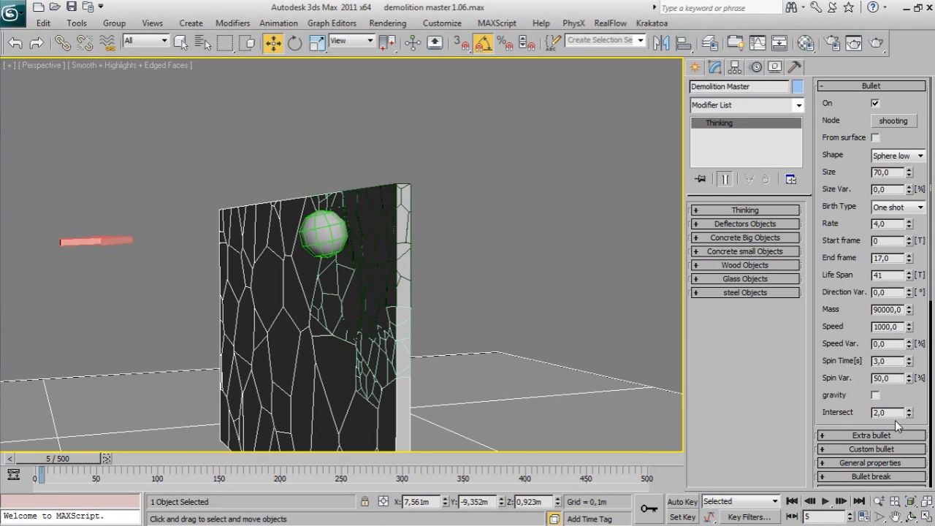
Set the bullet's Intersect value to 1 and step forward a few frames to check when the wall fractures
key("Return")
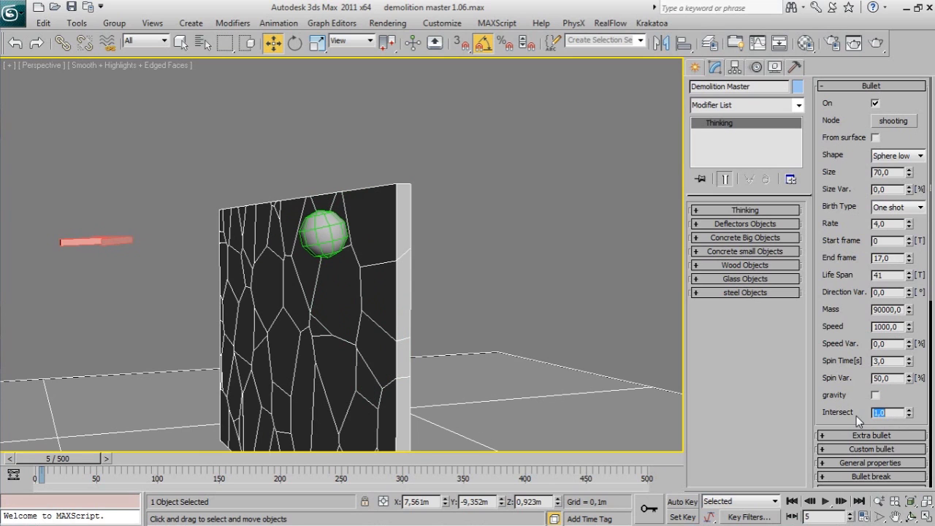
left_click(106, 459)
left_click(107, 459)
left_click(107, 459)
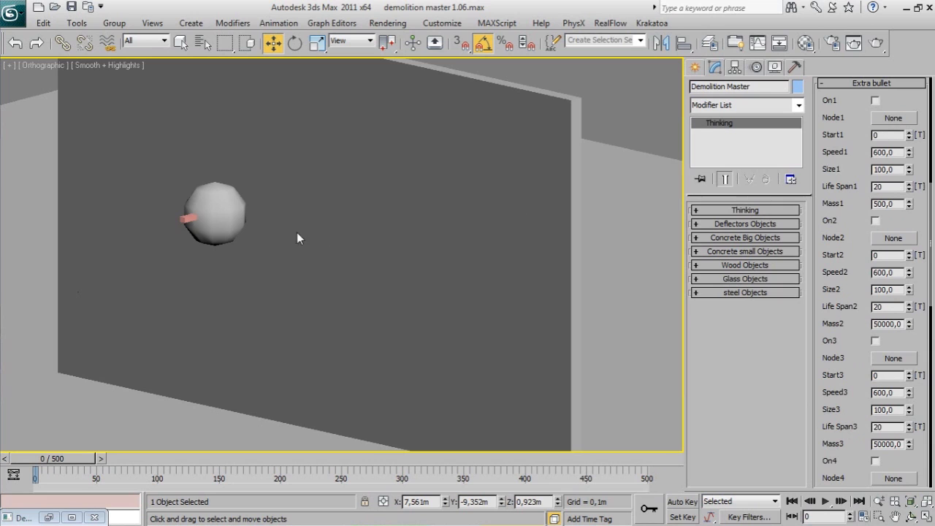
Clone the shooting arrow as one independent copy placed above the original, near the wall's upper corner
left_click(181, 221)
middle_click_drag(181, 221, 362, 257)
mouse_move(412, 234)
left_mouse_down("shift")
mouse_move(321, 82)
mouse_move(295, 84)
left_mouse_up("shift")
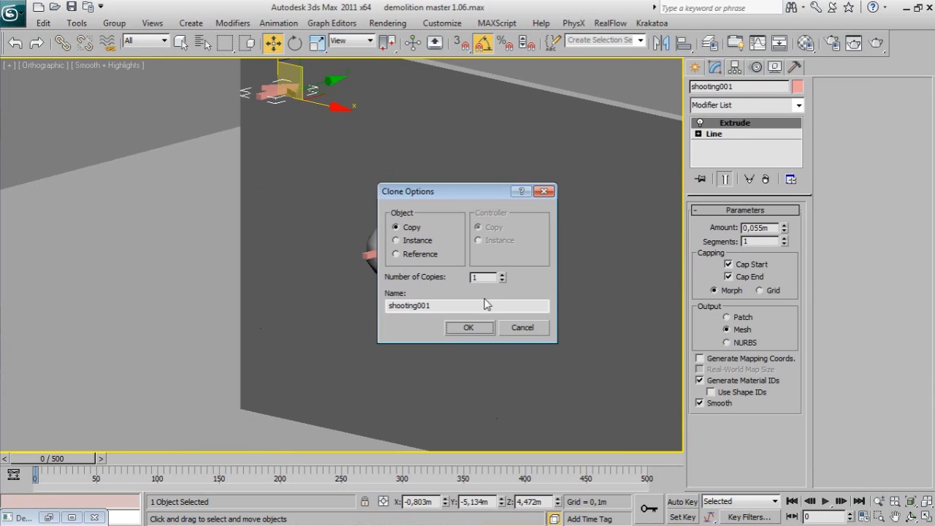
left_click(468, 329)
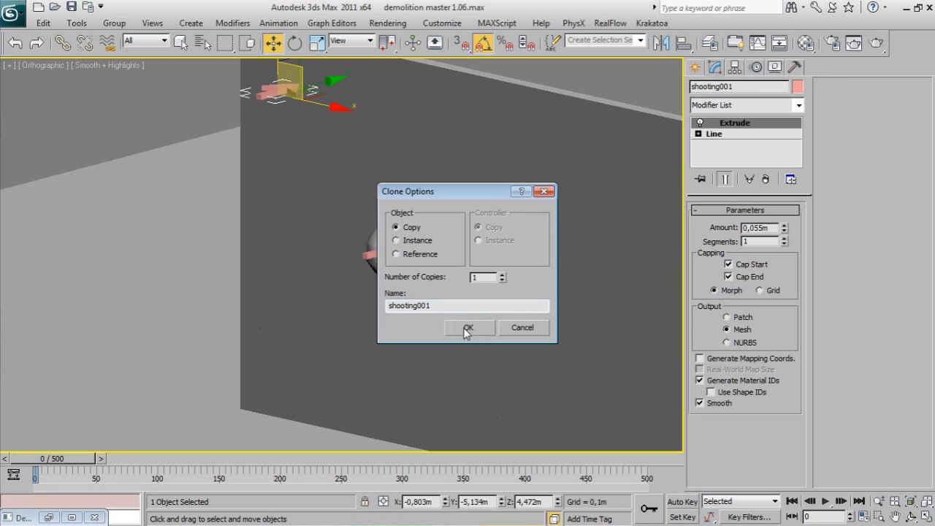
Enable the first extra bullet of Demolition Master and assign the cloned arrow shooting001 as its Node1
left_click(563, 105)
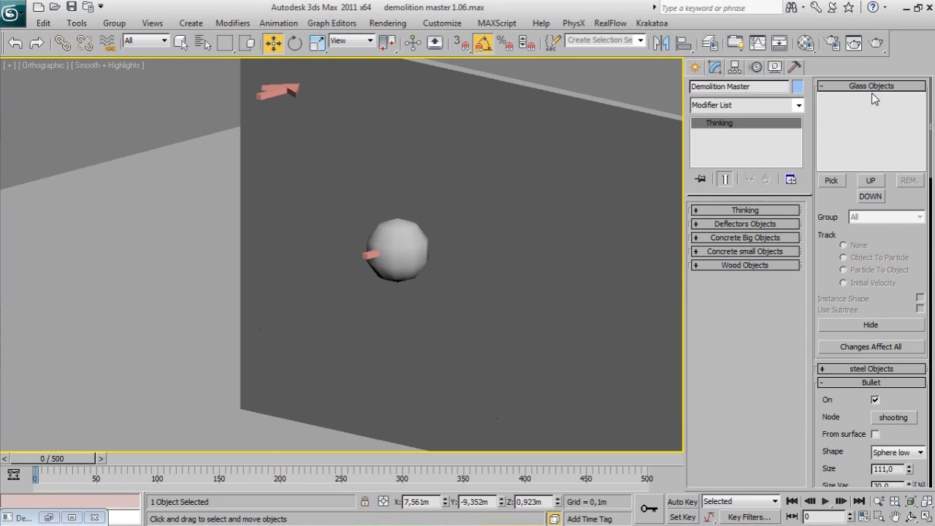
left_click(867, 87)
left_click(866, 87)
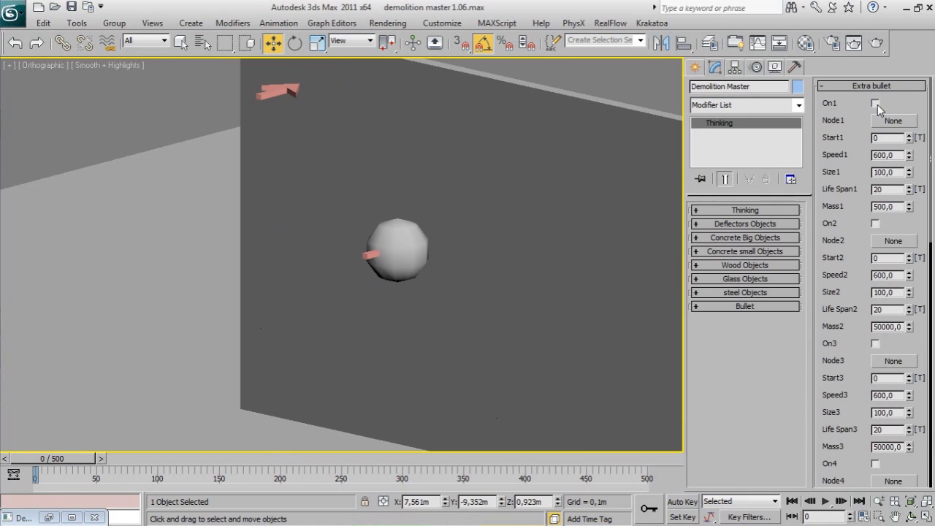
left_click(875, 104)
left_click(893, 121)
left_click(276, 92)
Set the first extra bullet's Start1 to 10 and Speed1 to 1000
middle_click_drag(285, 99, 307, 187)
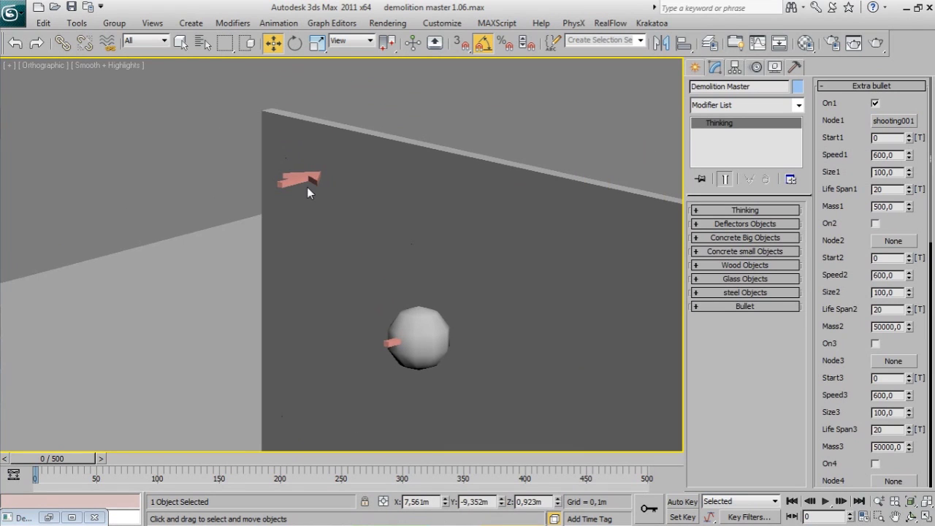
double_click(879, 139)
type("10")
key("Return")
left_click_drag(900, 158, 862, 157)
type("10")
key("Return")
Rotate the cloned arrow around its vertical axis near the wall's upper corner and advance the animation to frame 12
left_click(293, 183)
key("e")
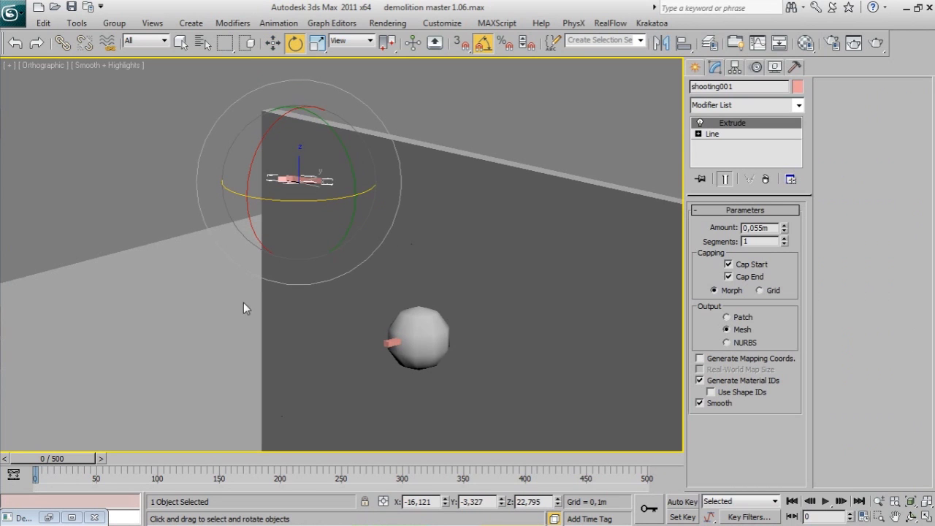
left_click_drag(76, 458, 88, 460)
key("e")
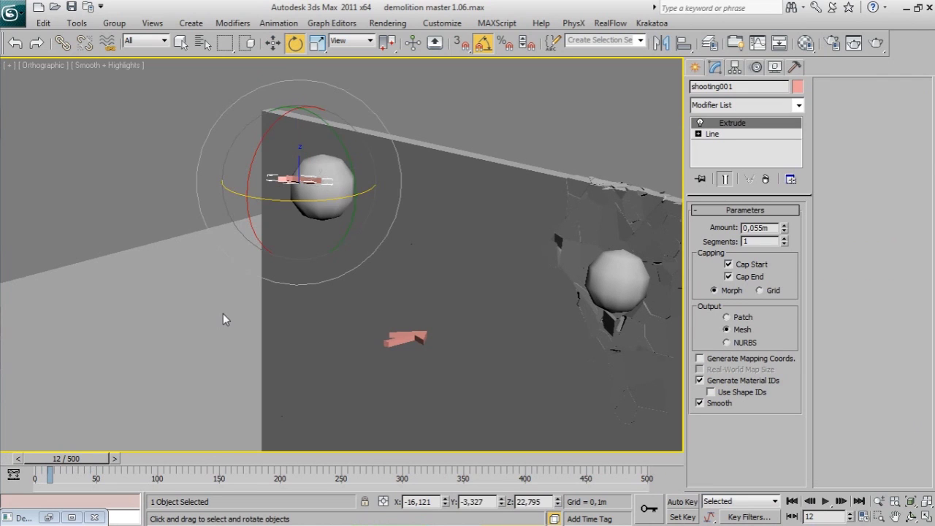
Set the first extra bullet's Size1 to 200 in the Demolition Master settings
left_click(331, 194)
left_click(869, 90)
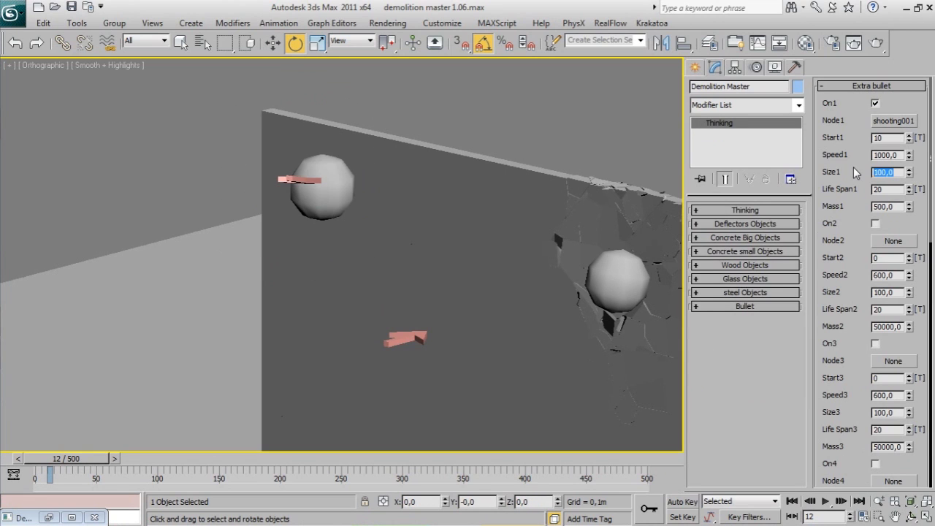
type("200")
key("Return")
Step frame by frame from frame 12 to 27 and examine how the large extra bullet breaks the wall
left_click(116, 459)
left_click(116, 459)
left_click(115, 459)
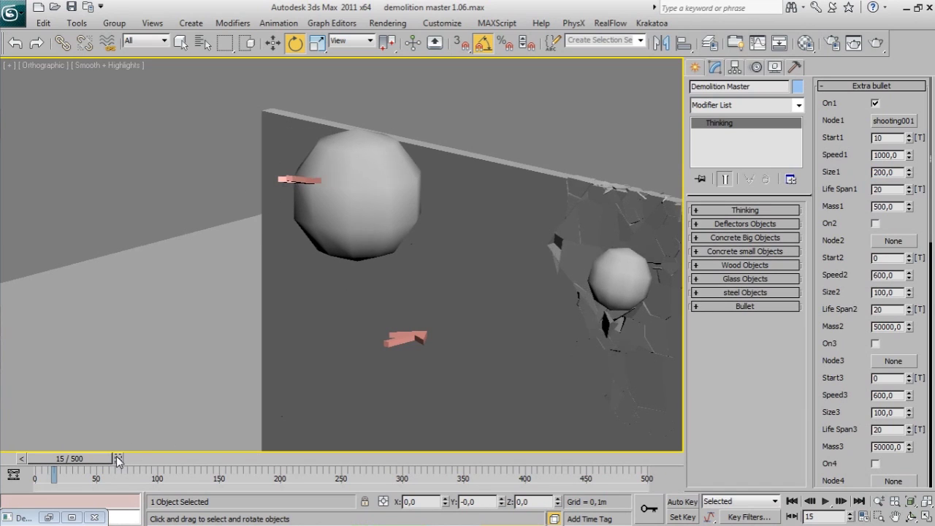
left_click(117, 459)
left_click(118, 459)
left_click(120, 459)
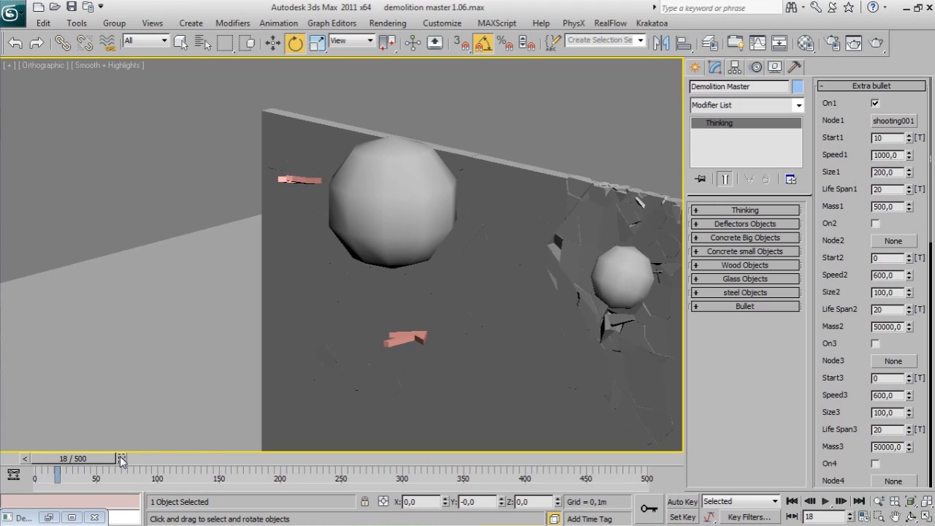
left_click(121, 460)
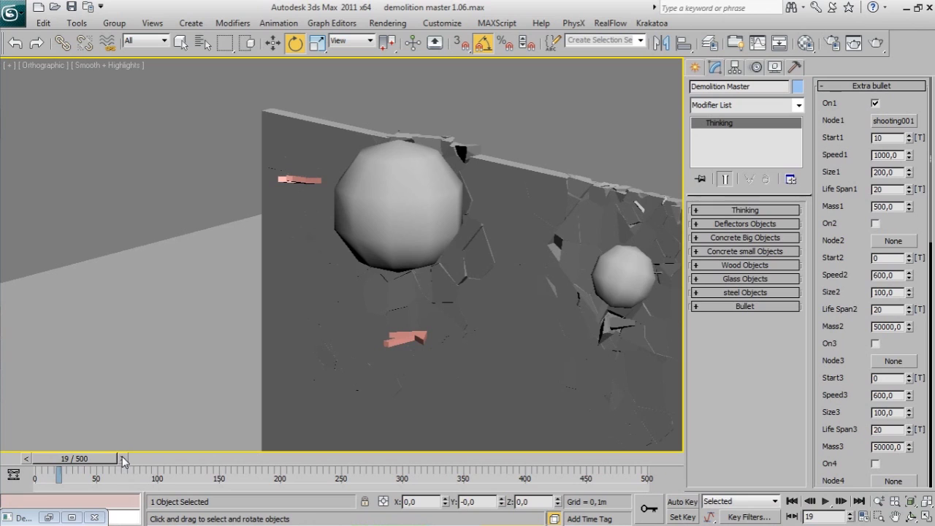
left_click(124, 459)
left_click(124, 459)
left_click(125, 459)
left_click(126, 458)
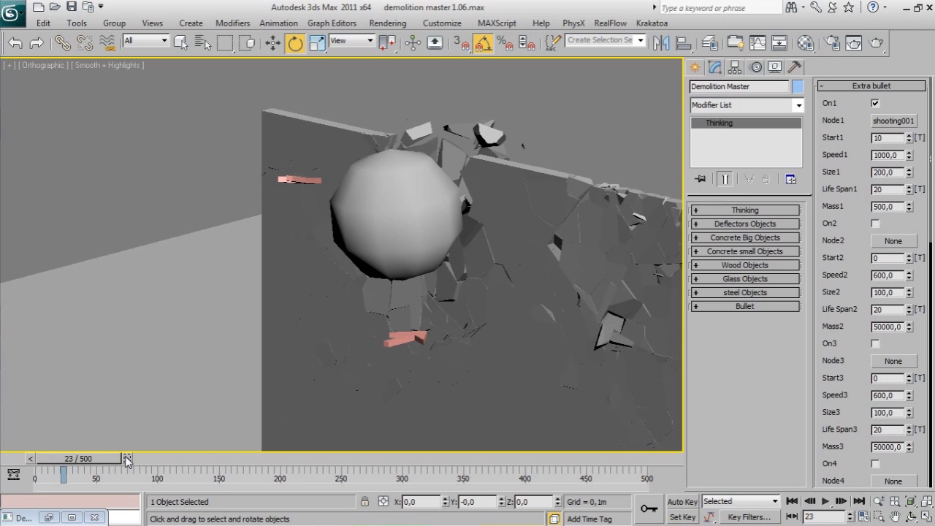
left_click(127, 459)
left_click(128, 458)
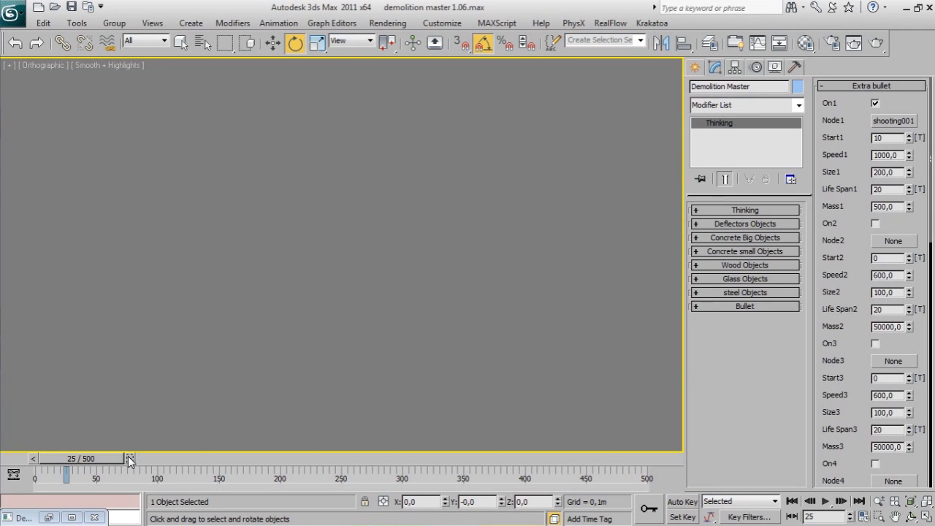
left_click(128, 459)
middle_click_drag(272, 257, 90, 420)
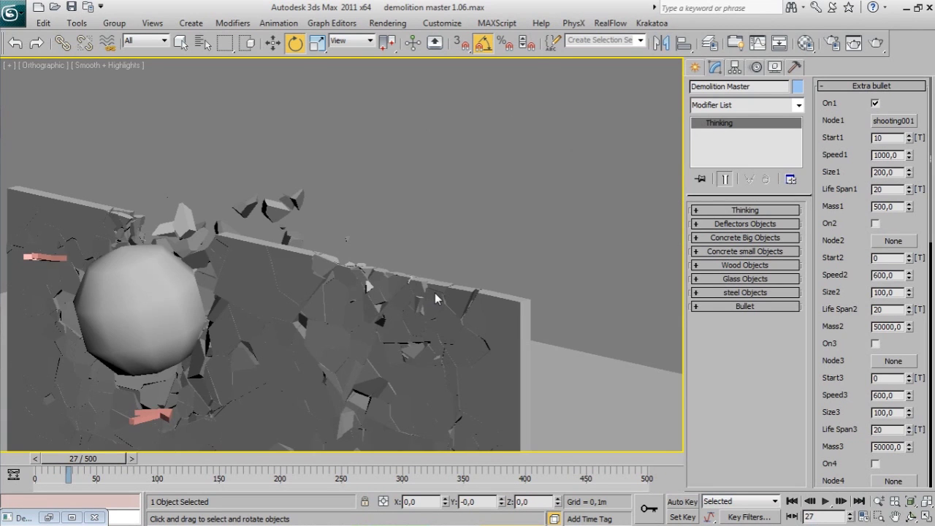
scroll(318, 314, "down", 2)
middle_click_drag(449, 320, 777, 238, "alt")
middle_click_drag(402, 241, 467, 216, "alt")
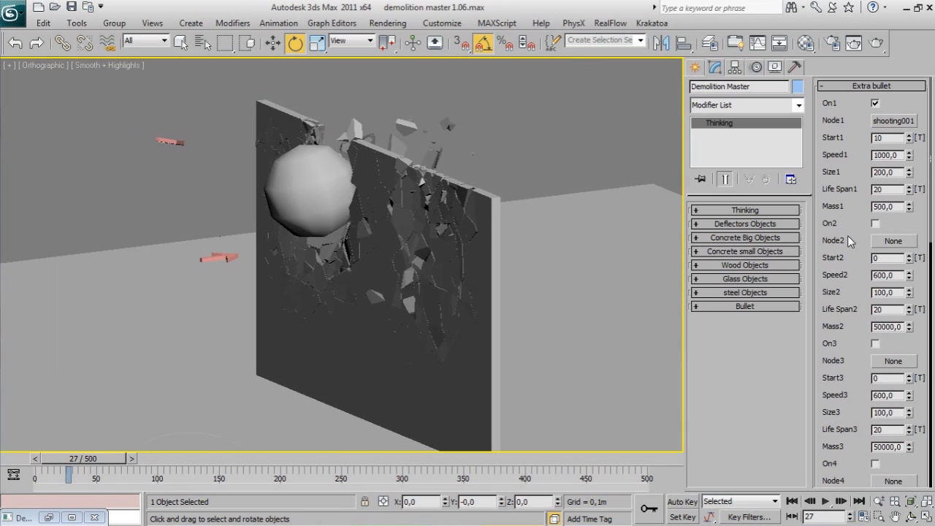
Review the remaining extra bullet parameter sets and turn off the first extra bullet
scroll(849, 448, "down", 5)
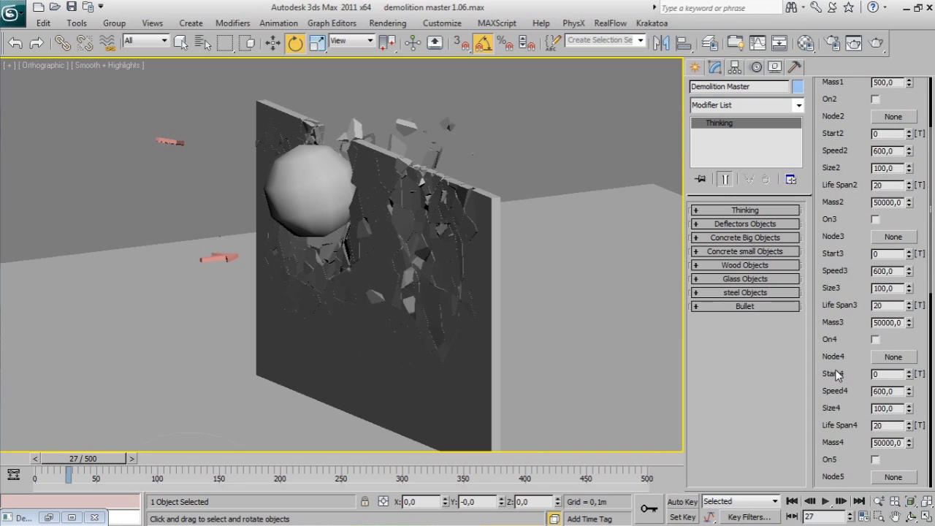
scroll(859, 472, "up", 5)
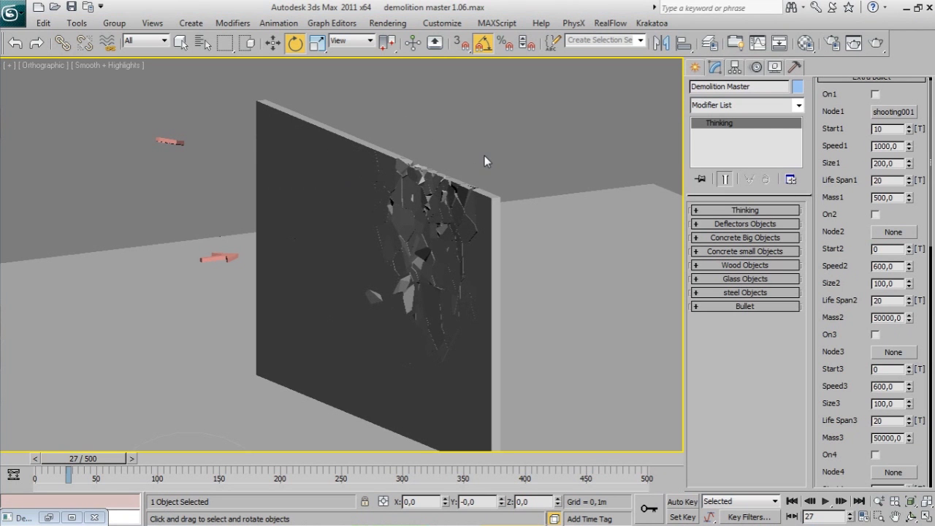
scroll(844, 127, "up", 1)
Set the main bullet's Mass to 900 and inspect the wall debris
left_click(855, 87)
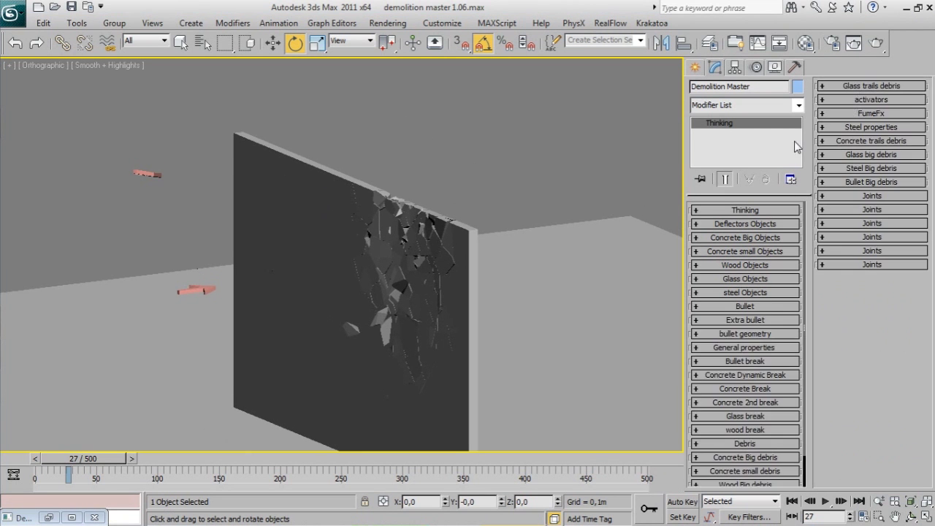
left_click(737, 306)
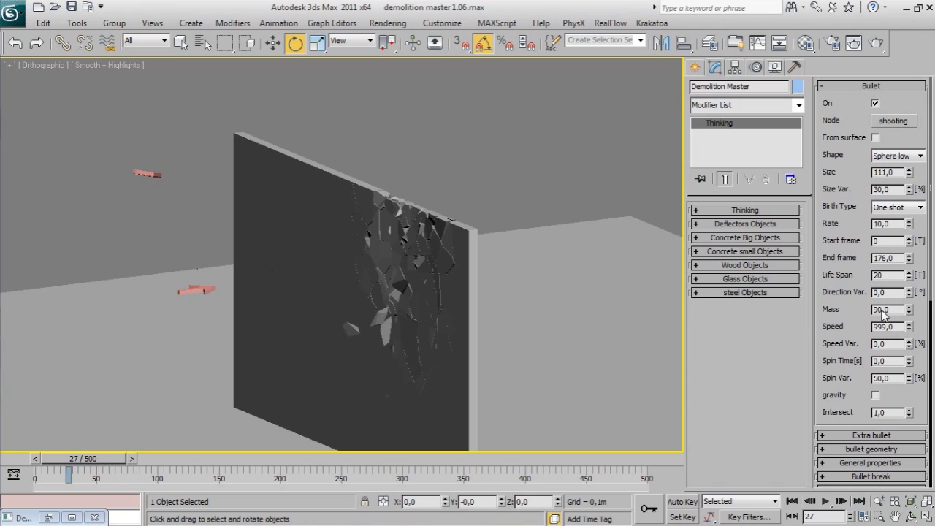
key("Return")
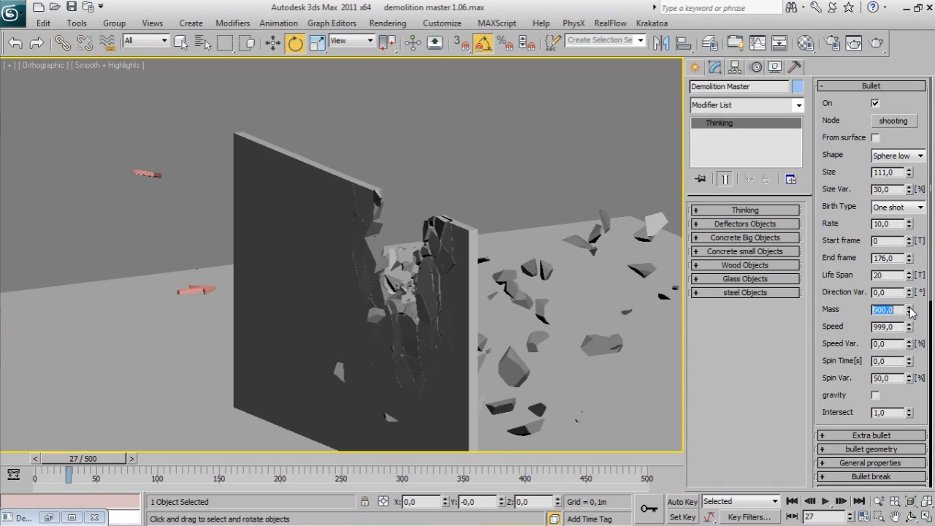
middle_click_drag(513, 320, 492, 258)
Enable gravity for the main bullet and play the simulation from frame 4 through frame 29
left_click_drag(53, 458, 26, 467)
key("e")
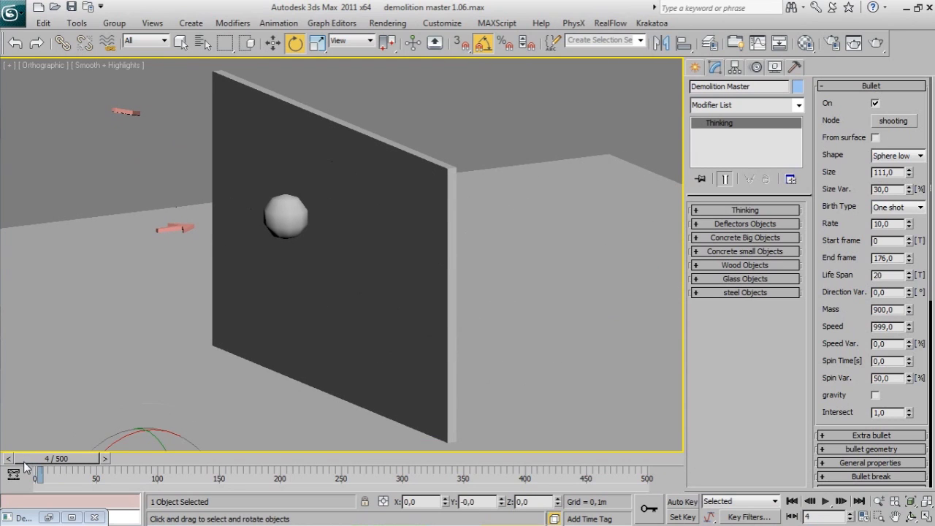
left_click(875, 395)
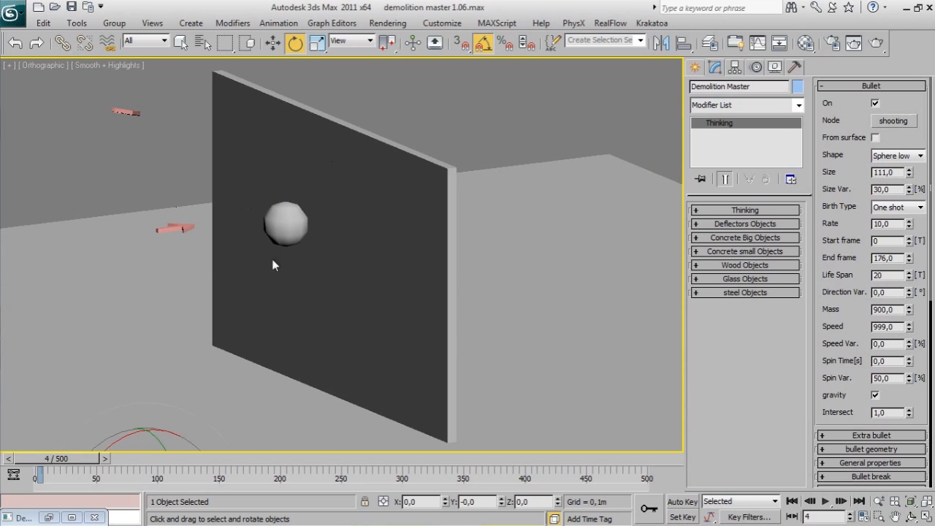
left_click(826, 502)
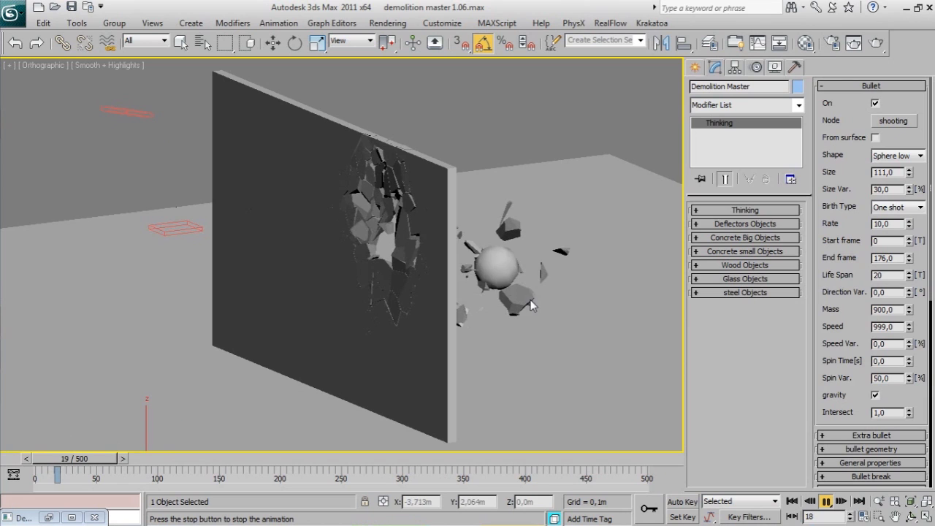
left_click(826, 501)
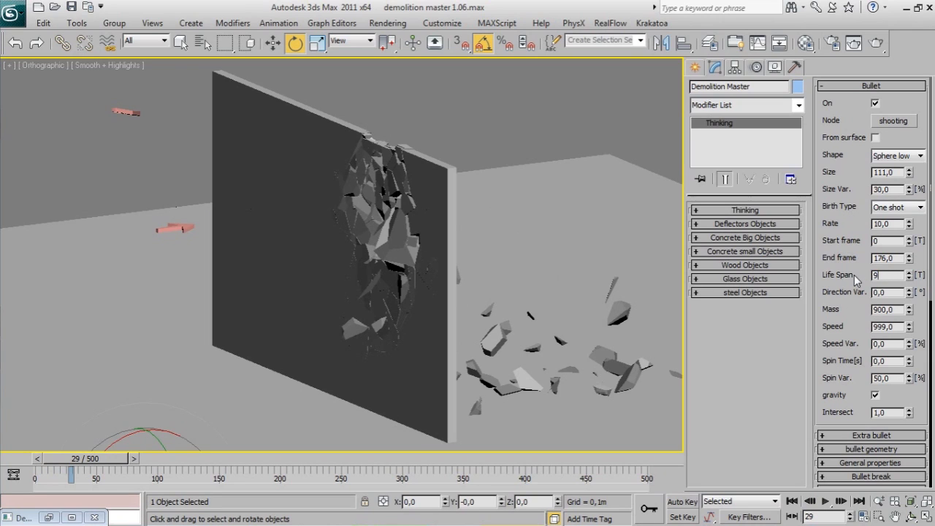
Set the main bullet's Life Span to 9999 and replay the simulation from frame 0 to frame 41
type("9999")
key("Return")
left_click(26, 464)
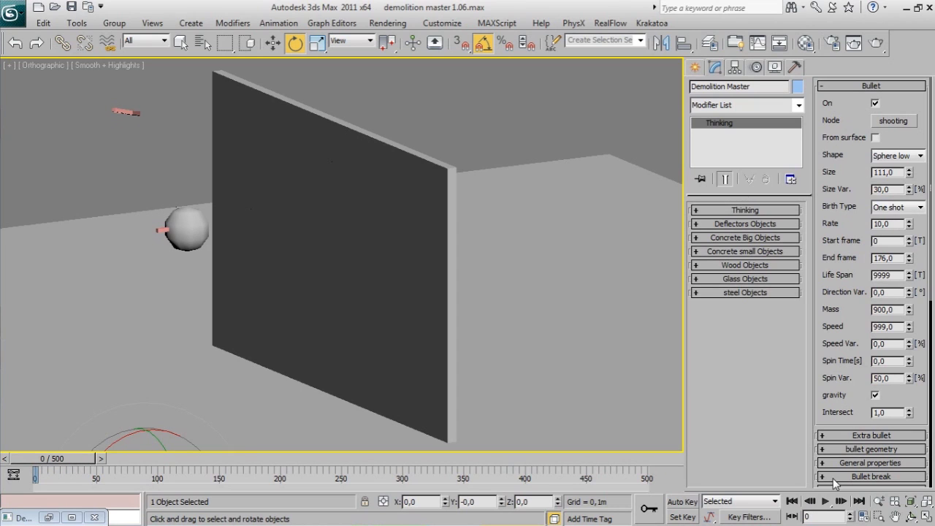
left_click(826, 501)
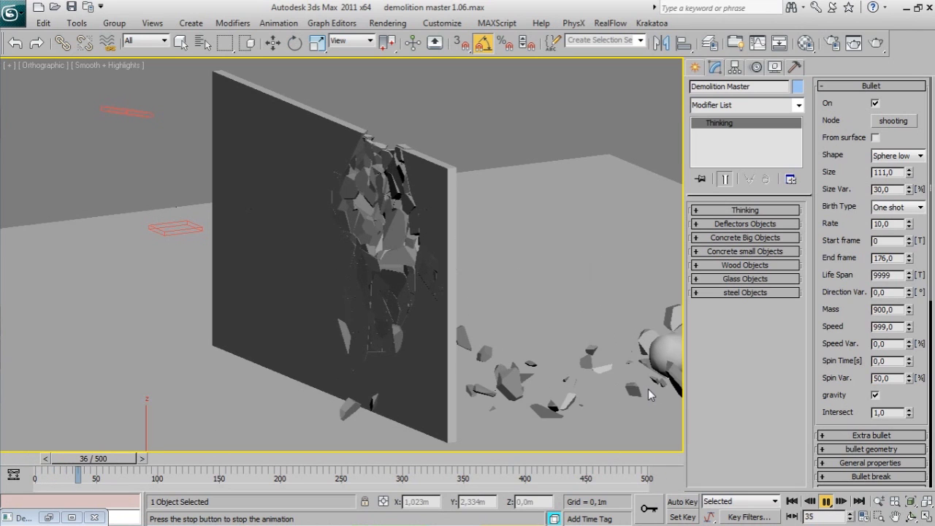
left_click(826, 502)
key("e")
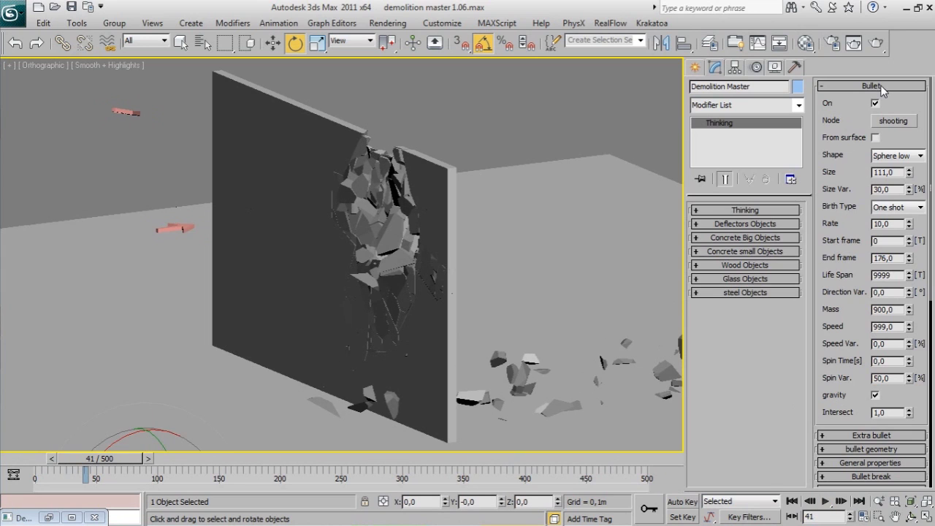
Open the Bullet break settings and show the scene at frame 0 with edged faces
left_click(880, 87)
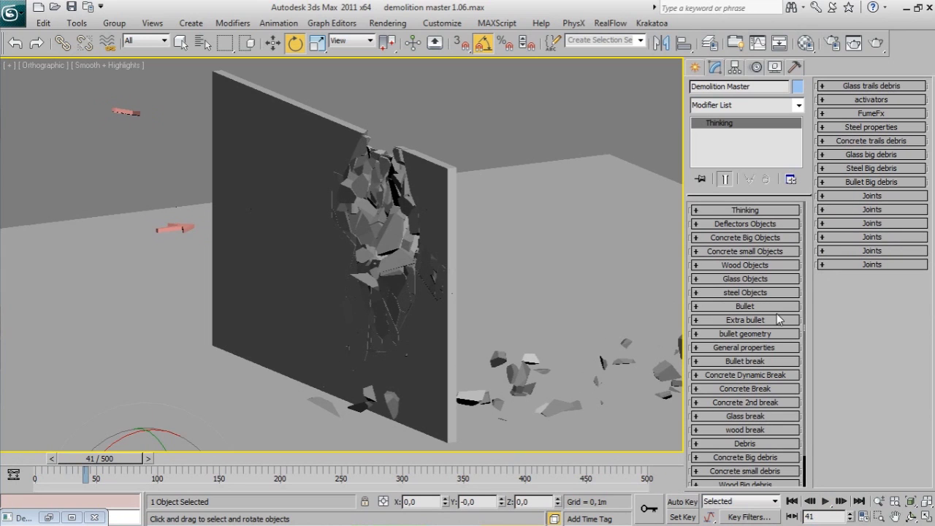
left_click(747, 361)
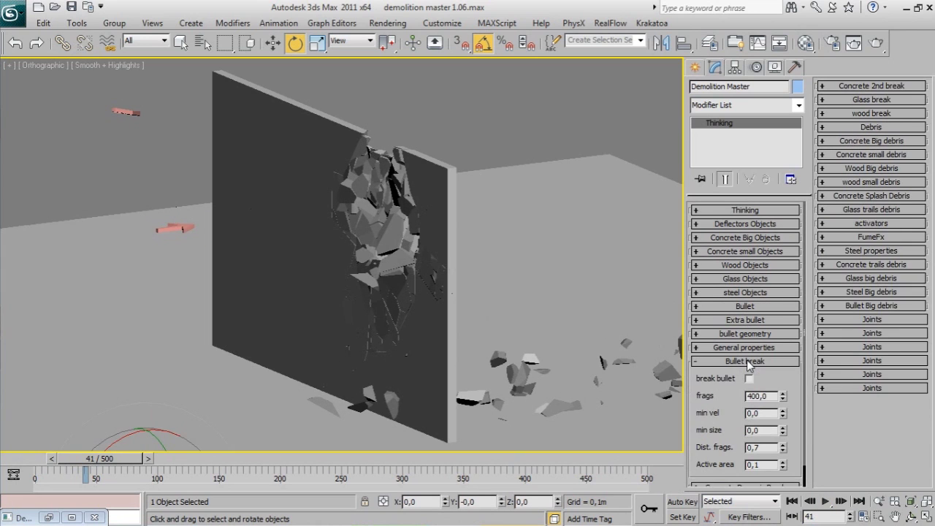
scroll(747, 365, "down", 1)
key("Home")
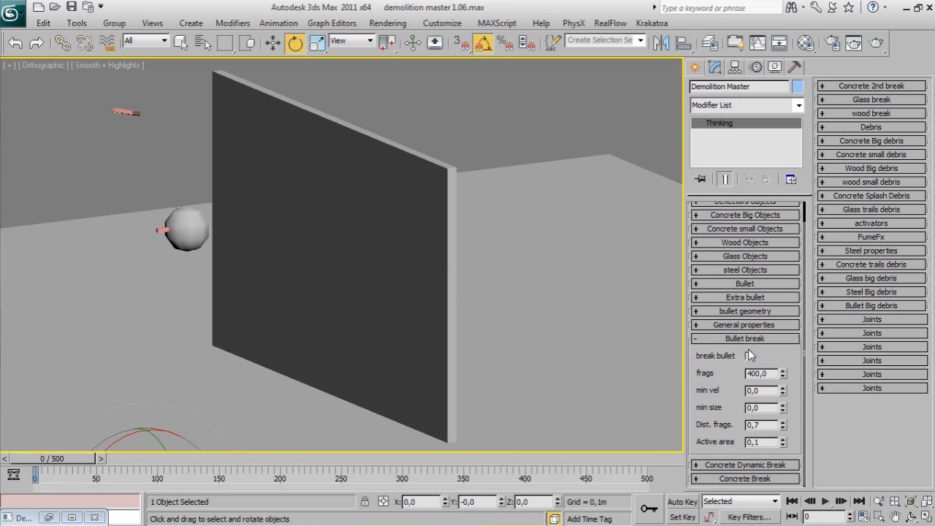
middle_click_drag(426, 281, 409, 274)
key("F4")
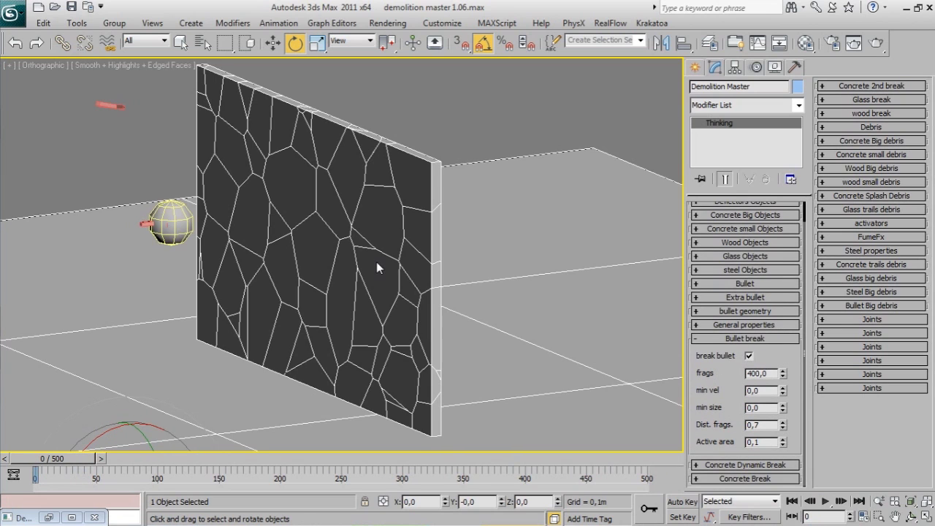
Enable break bullet and advance to frame 8 to examine up close how the bullet fractures against the wall
left_click(749, 356)
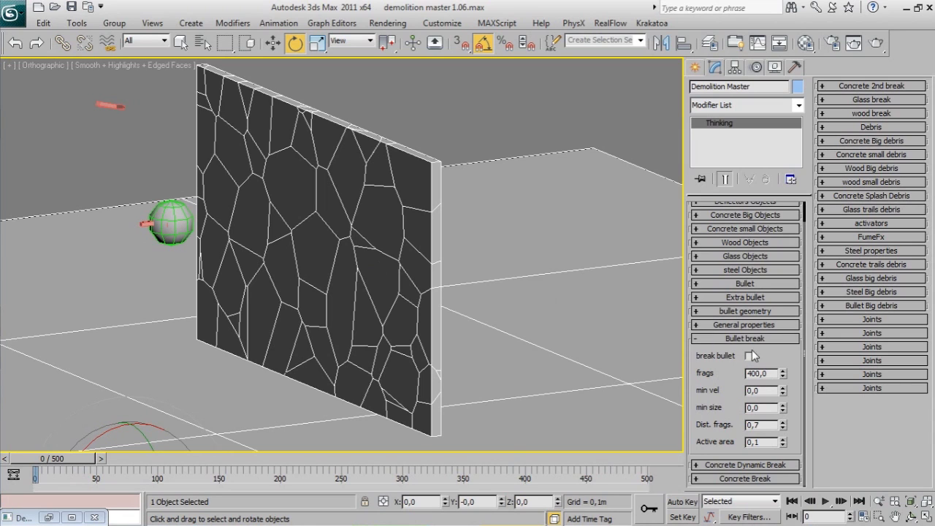
left_click(749, 356)
middle_click_drag(234, 329, 262, 339)
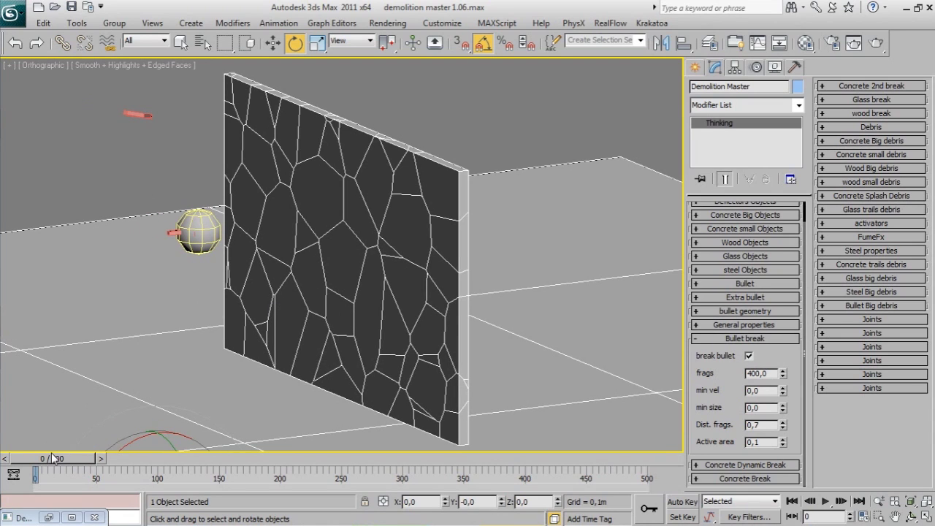
left_click_drag(51, 454, 66, 459)
key("e")
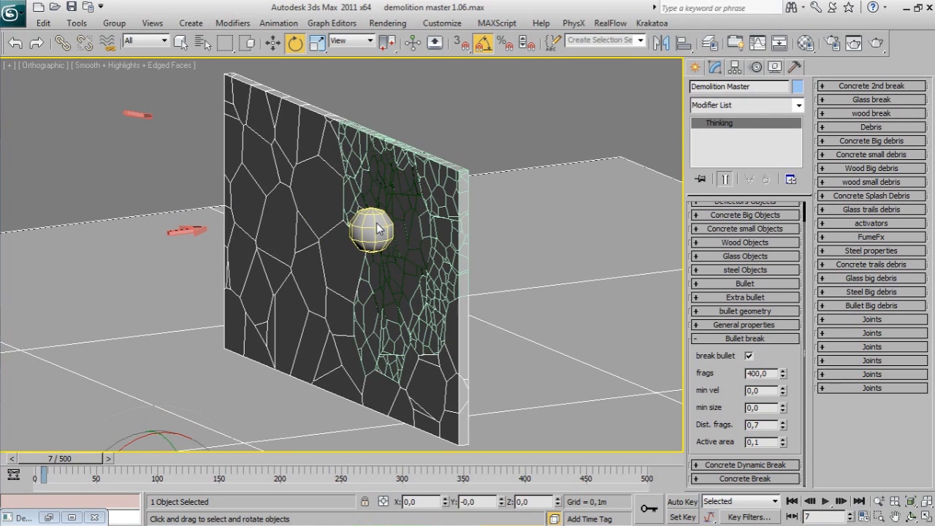
scroll(390, 230, "up", 5)
scroll(391, 231, "up", 3)
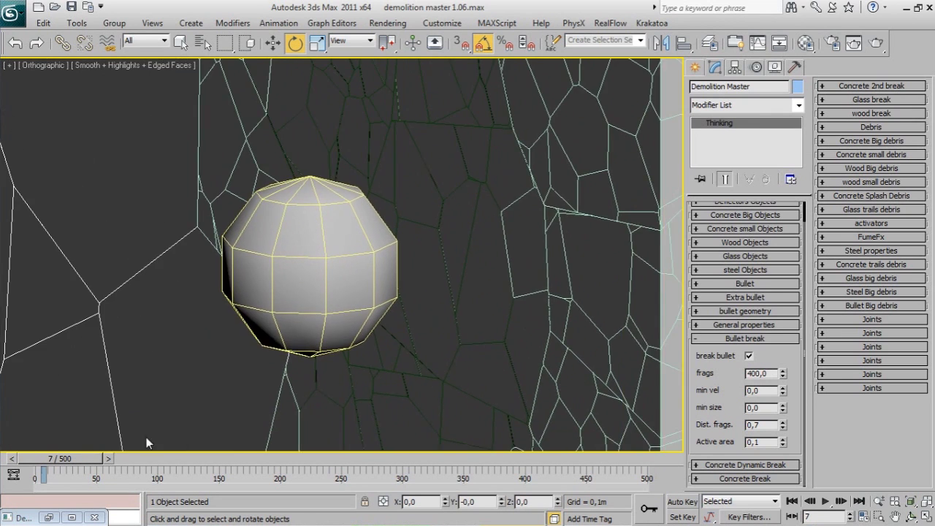
left_click(109, 459)
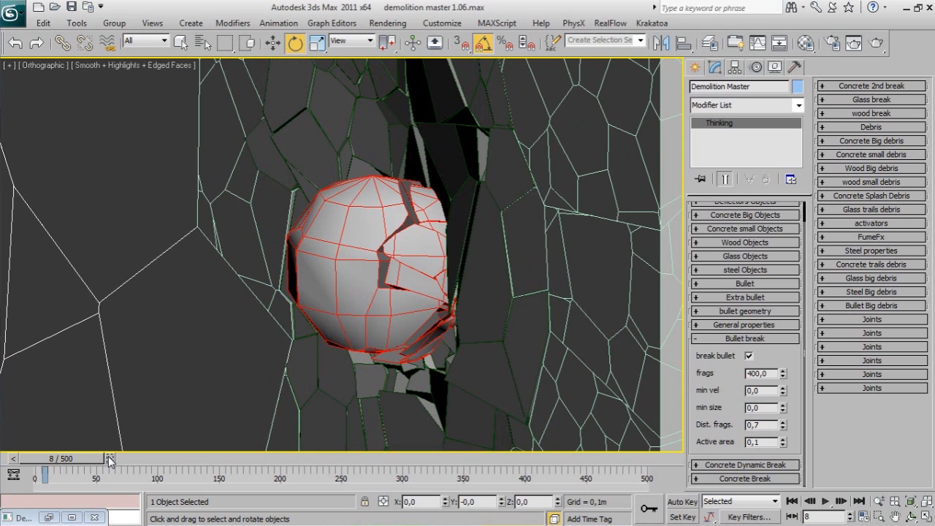
Step through the simulation from frame 8 to frame 24 and examine the bullet fragments on both sides of the wall
middle_click_drag(405, 313, 287, 361)
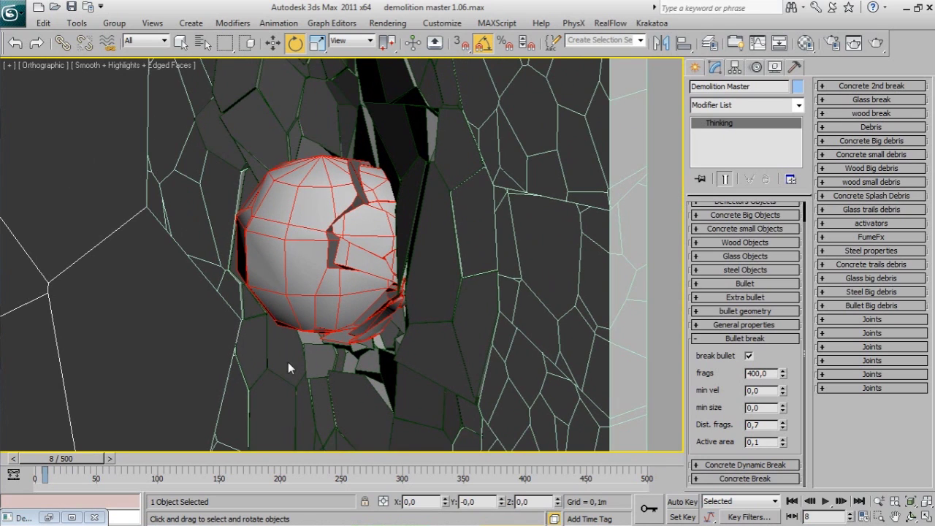
left_click(109, 459)
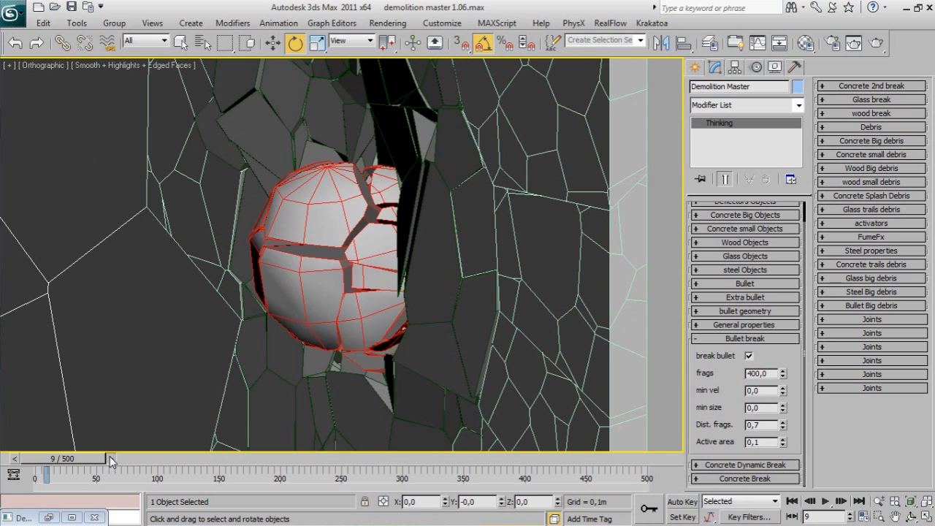
left_click(110, 458)
left_click(111, 459)
left_click(112, 459)
left_click(114, 458)
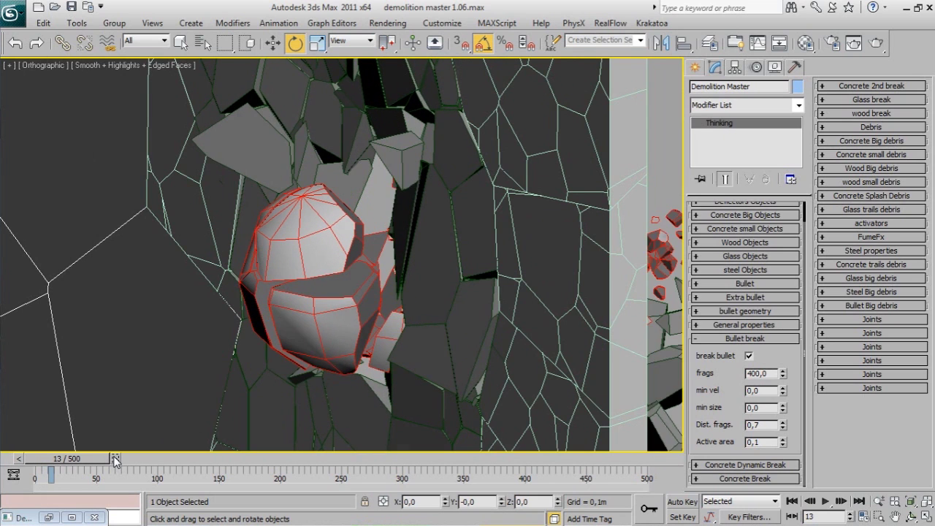
left_click(115, 459)
left_click(116, 459)
left_click(117, 459)
left_click(119, 459)
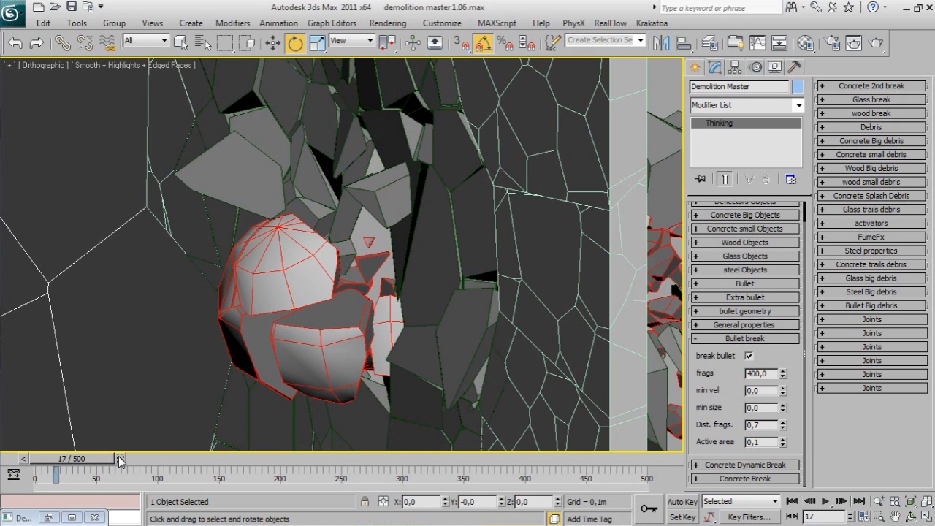
left_click(120, 459)
left_click(122, 459)
left_click(123, 458)
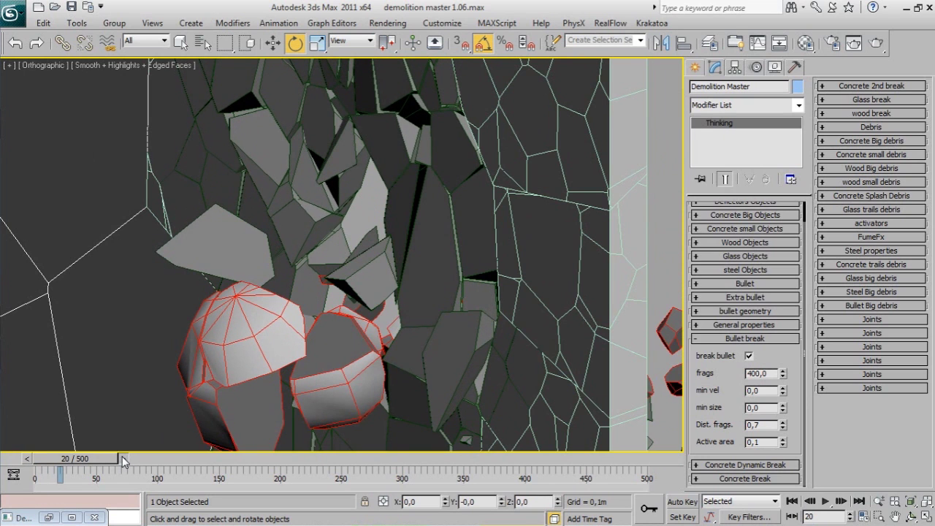
left_click(124, 459)
left_click(125, 459)
left_click(126, 459)
left_click(128, 459)
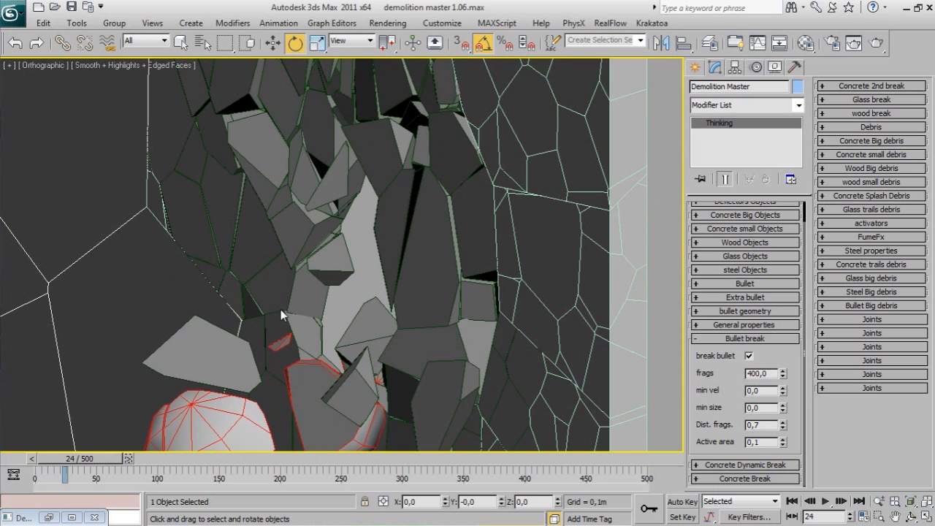
scroll(263, 287, "down", 8)
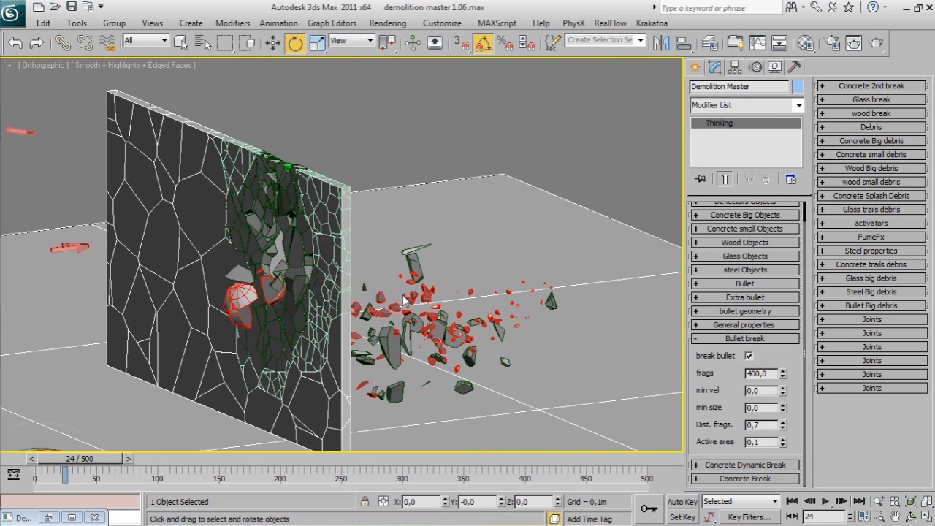
middle_click_drag(418, 303, 233, 192, "alt")
scroll(247, 230, "up", 3)
middle_click_drag(266, 239, 297, 241, "alt")
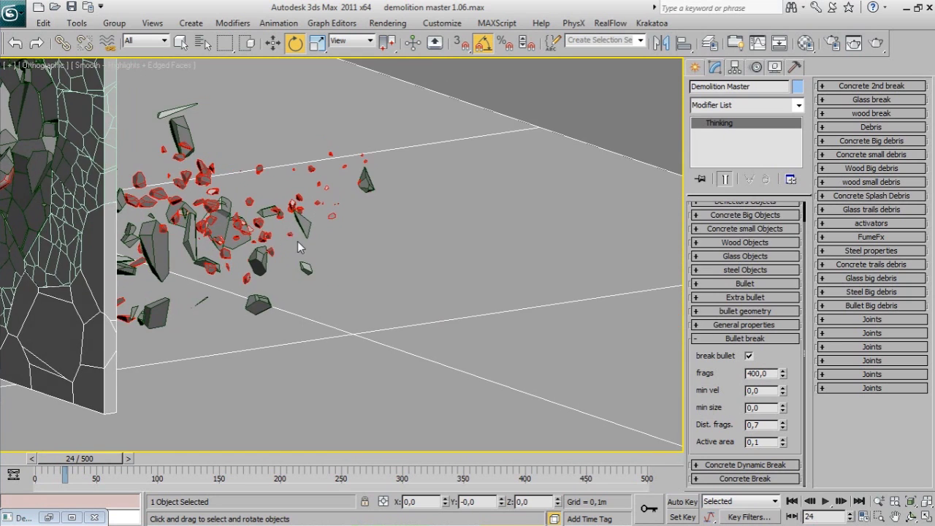
middle_click_drag(297, 242, 504, 329)
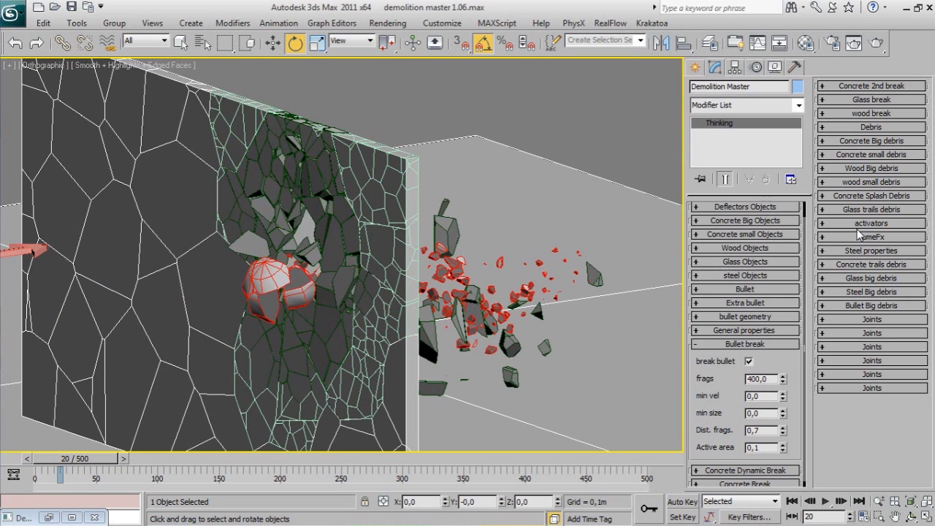
Enable Bullet big in the Debris settings and examine the bullet debris around the wall at frame 20
left_click(866, 128)
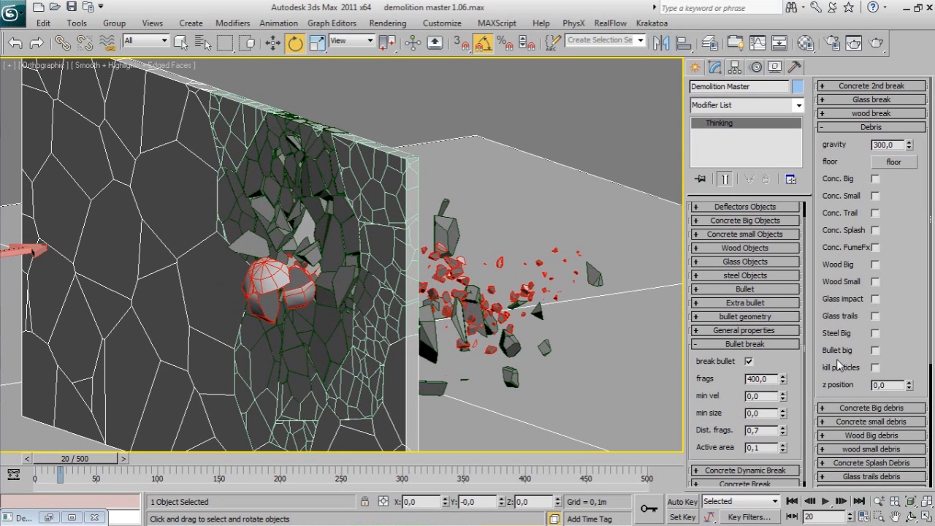
left_click(875, 350)
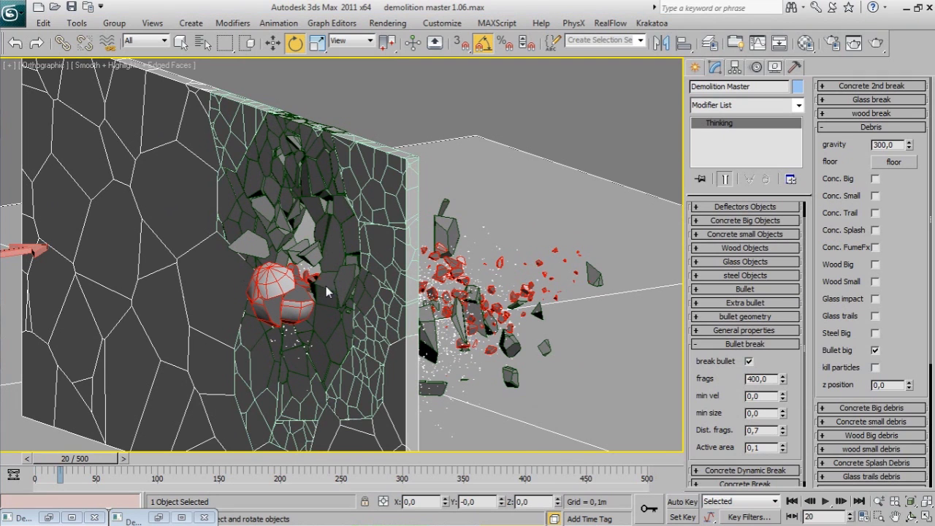
middle_click_drag(320, 296, 339, 254)
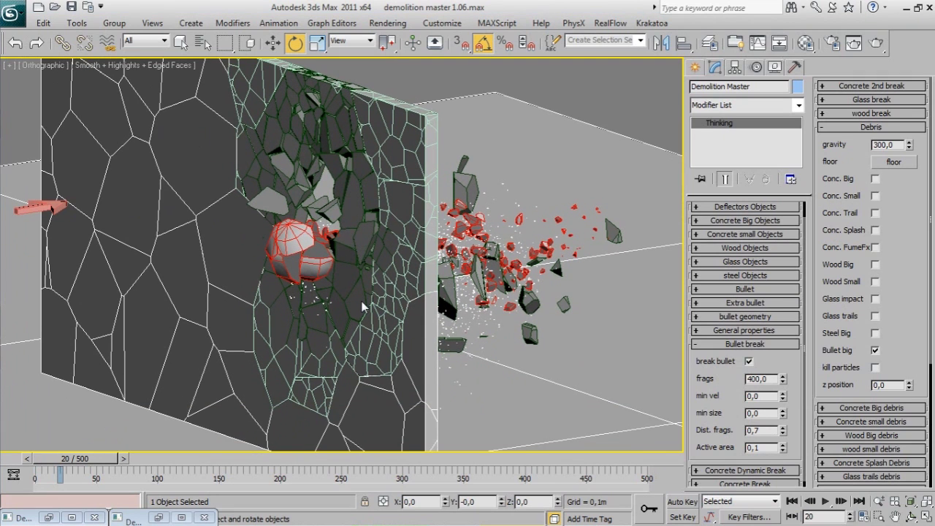
scroll(316, 314, "up", 2)
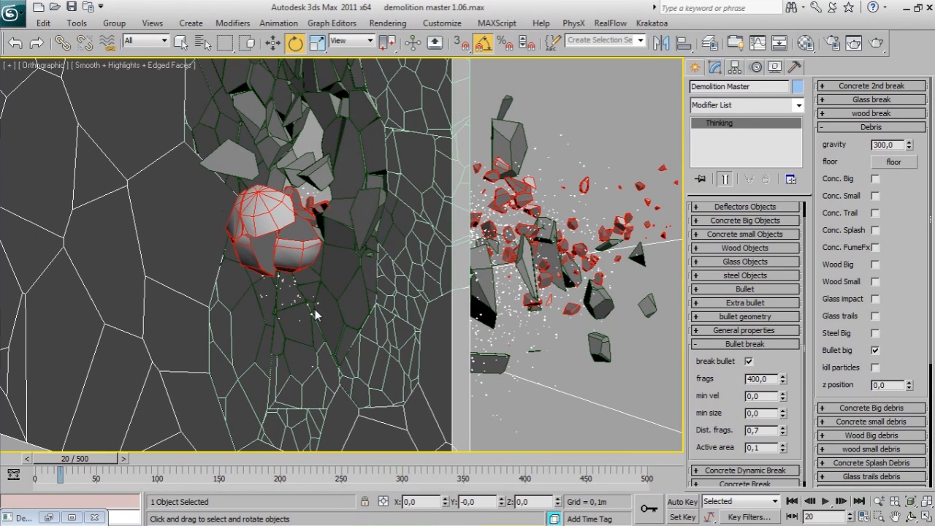
Collapse the Debris settings and open the Bullet Big debris settings to review the size, shot and speed parameters
left_click(882, 129)
left_click(885, 307)
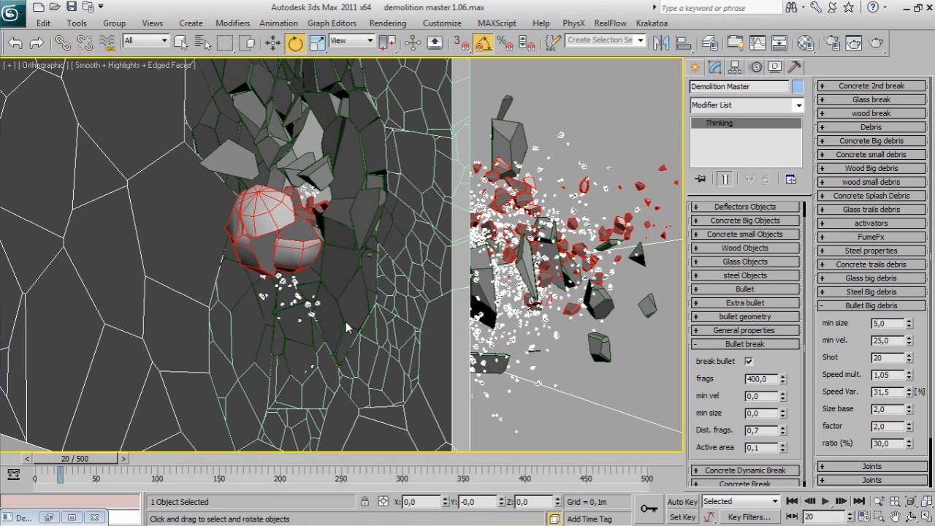
key("F4")
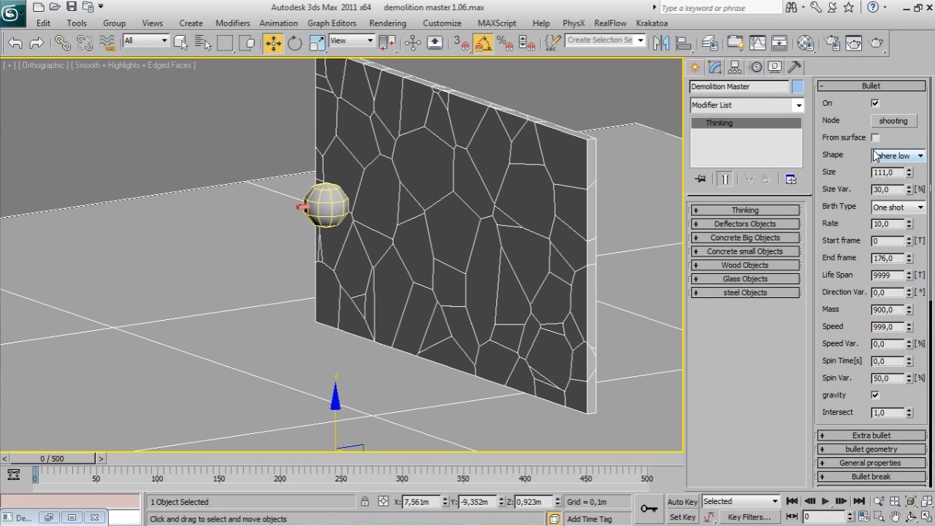
Create a plane about 4.09 m long and 10.83 m wide on the floor on the bullet's side of the wall
middle_click_drag(504, 219, 570, 177)
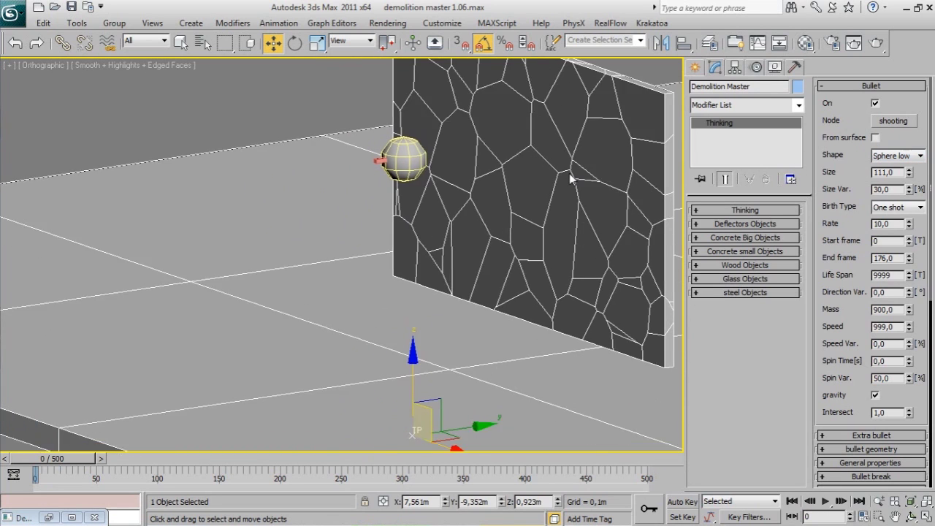
scroll(570, 178, "down", 3)
left_click(102, 385)
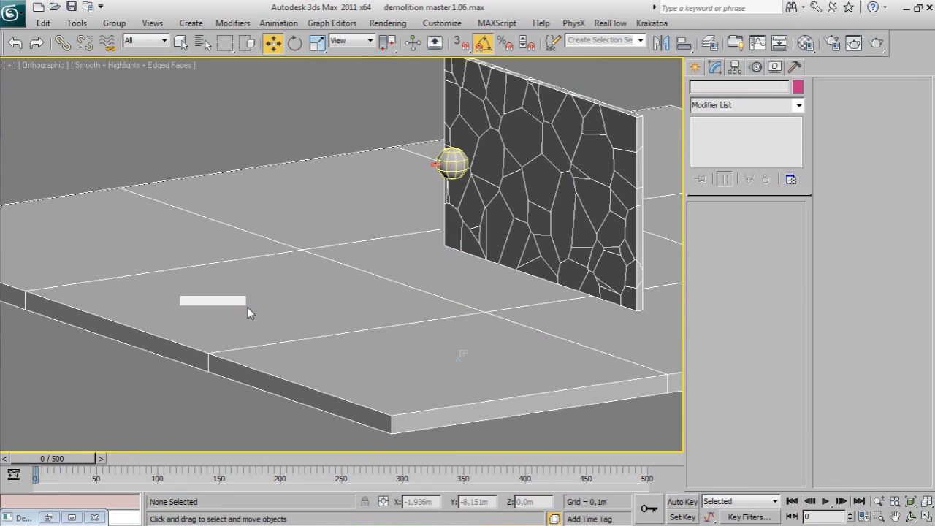
type("plane")
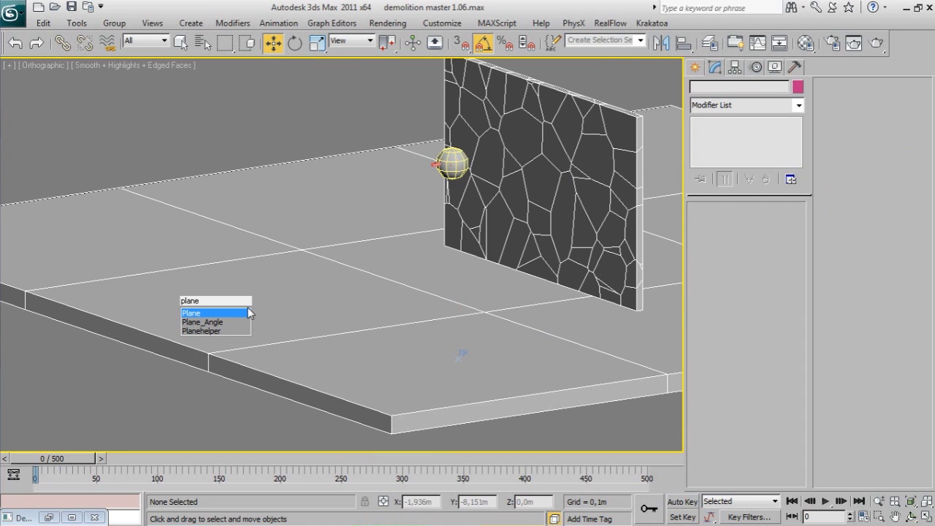
left_click(236, 313)
left_click_drag(236, 245, 363, 371)
Rotate the new plane upright and raise it above the floor behind the bullet so that it faces the wall
key("e")
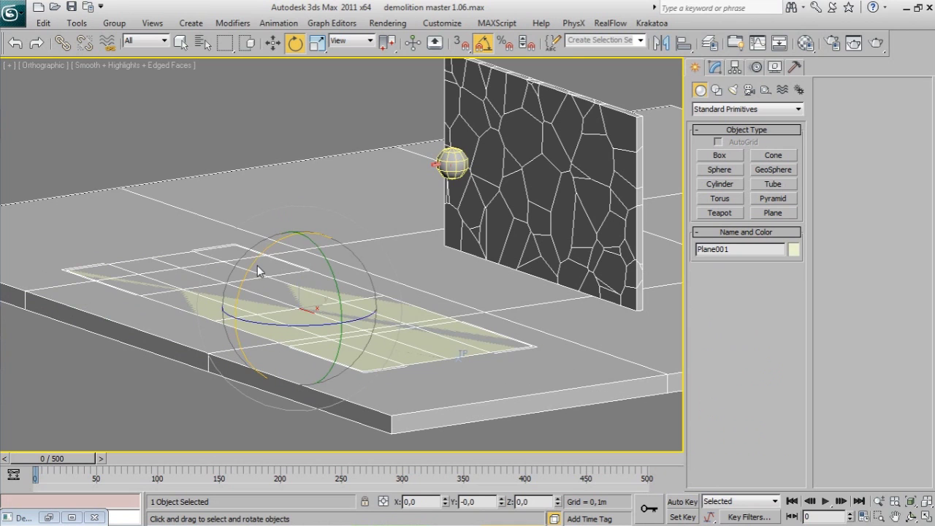
left_click_drag(257, 271, 303, 232)
key("w")
middle_click_drag(367, 271, 347, 294, "alt")
left_click_drag(307, 285, 257, 142)
middle_click_drag(256, 142, 292, 168, "alt")
Select the Demolition Master object and assign the new plane as the Node in its Bullet settings
left_click(502, 136)
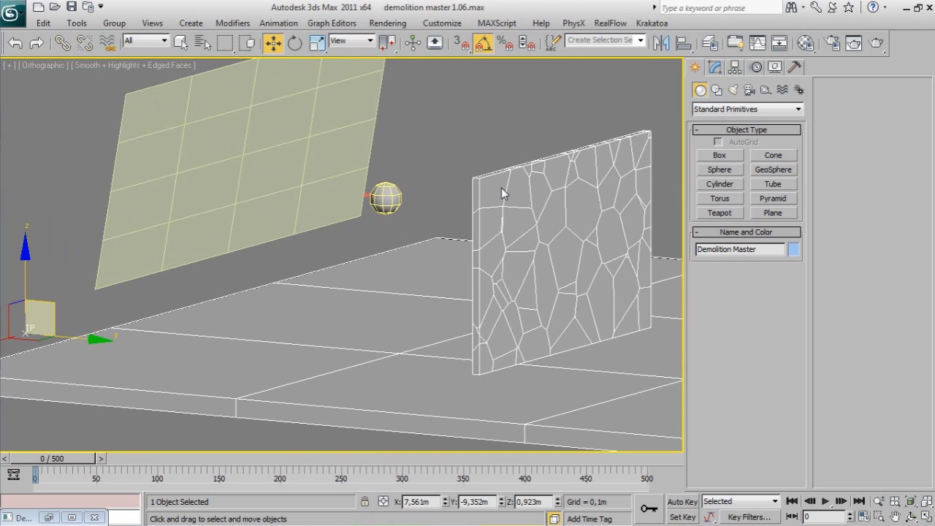
left_click(716, 68)
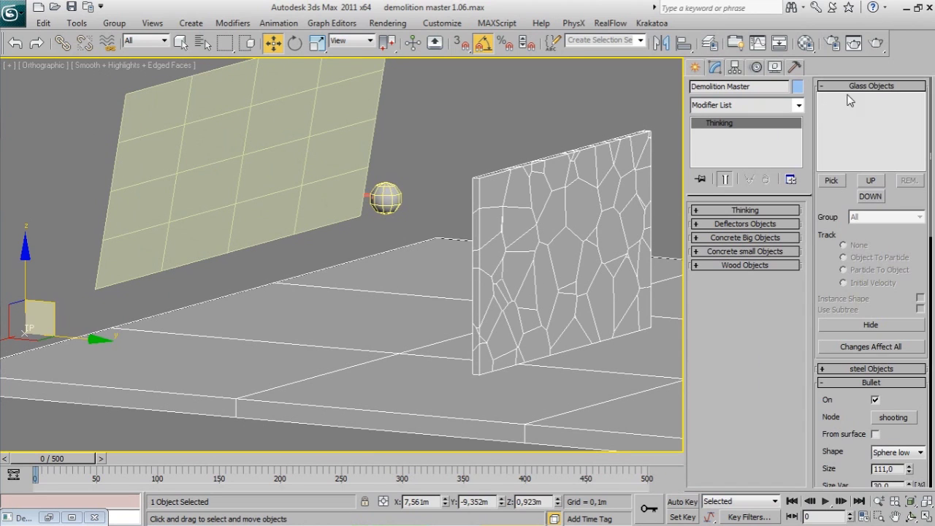
left_click(869, 86)
left_click(894, 120)
left_click(358, 127)
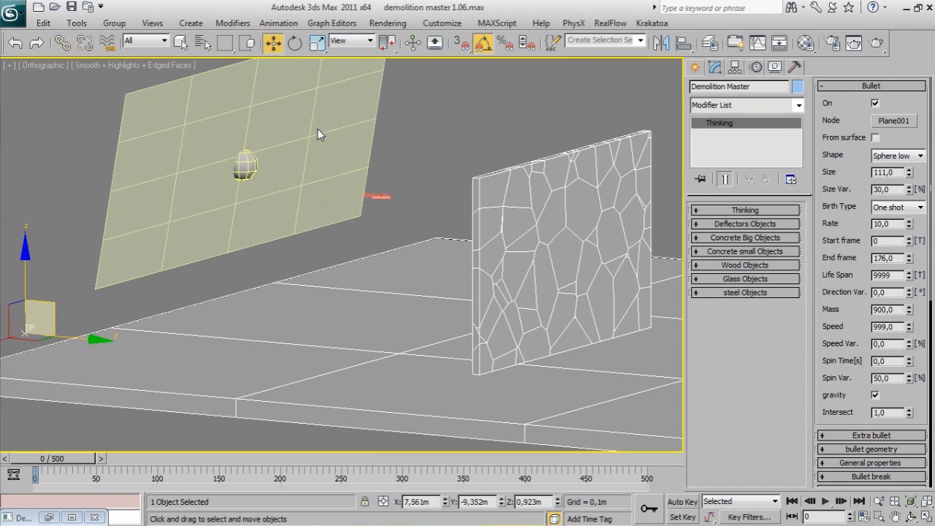
middle_click_drag(270, 162, 284, 175)
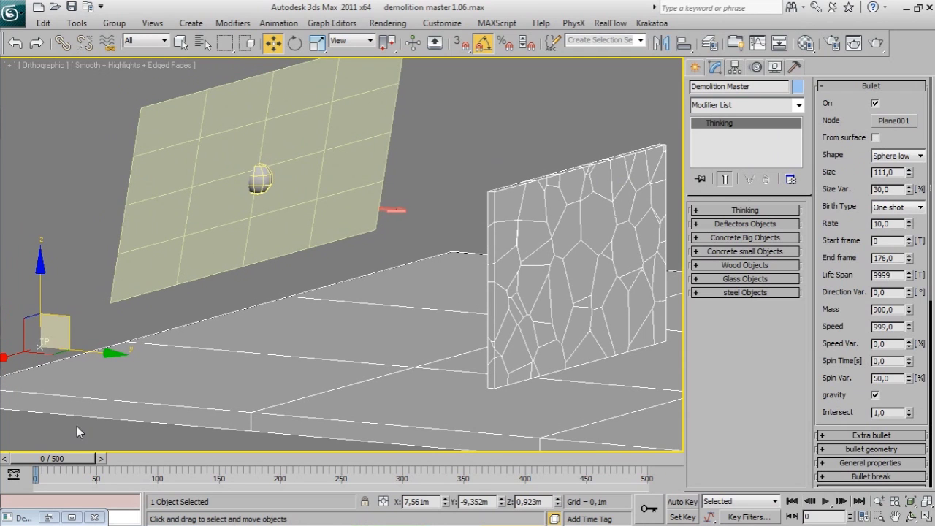
Enable From surface for the bullet and scrub to frame 5 to check its starting position on the plane
mouse_move(57, 454)
left_mouse_down()
mouse_move(68, 453)
mouse_move(45, 448)
left_mouse_up()
key("w")
left_click(877, 138)
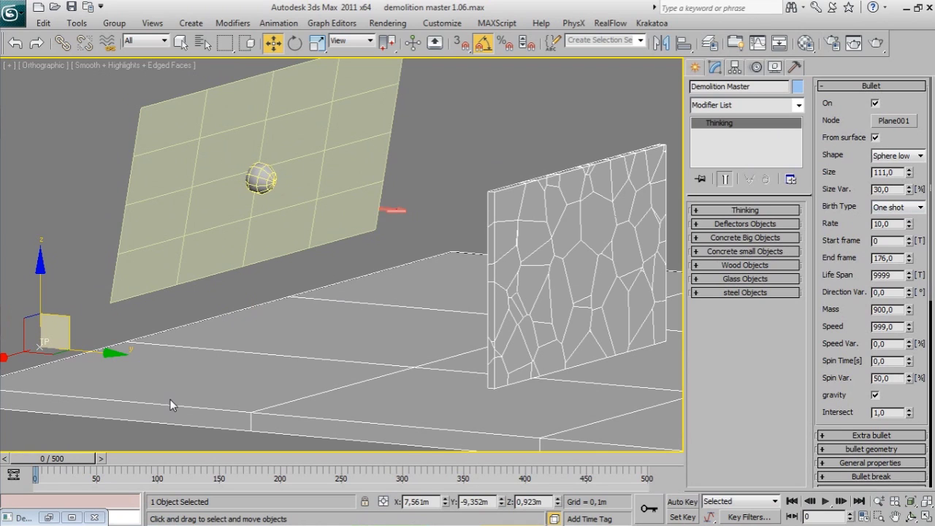
left_click_drag(70, 459, 73, 453)
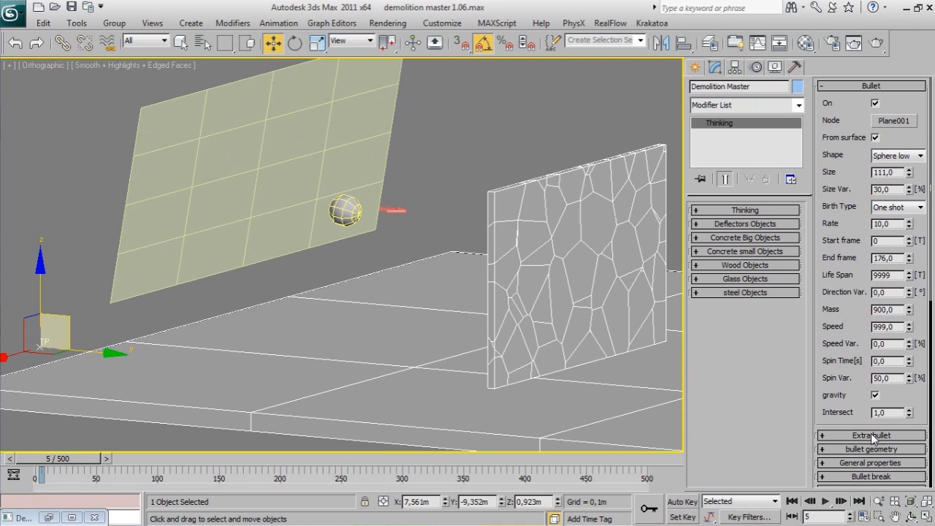
Turn off bullet breaking in the Bullet break settings and return to the main Bullet settings
scroll(868, 453, "down", 2)
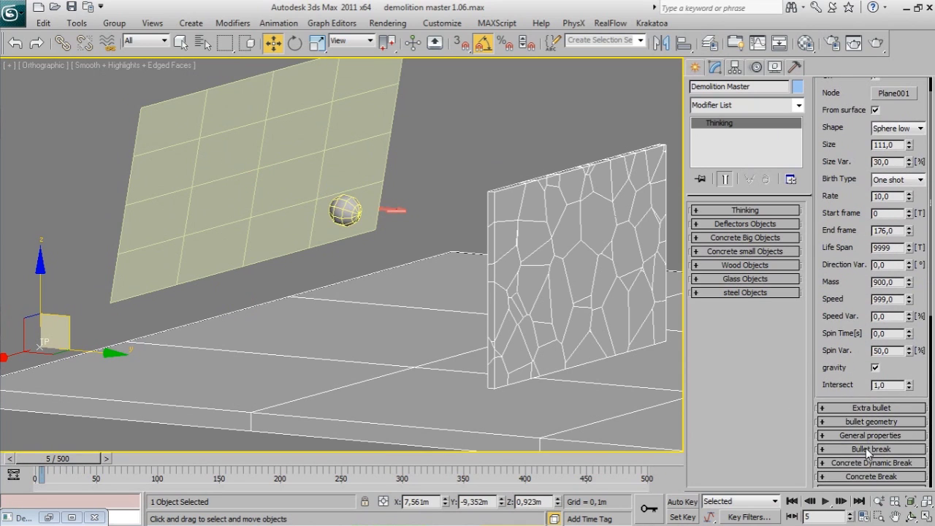
left_click(870, 449)
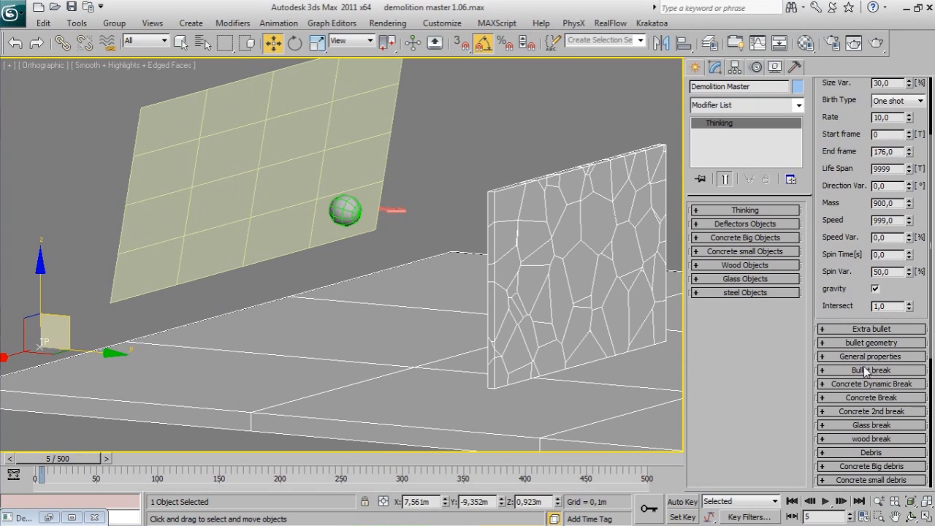
scroll(867, 372, "up", 5)
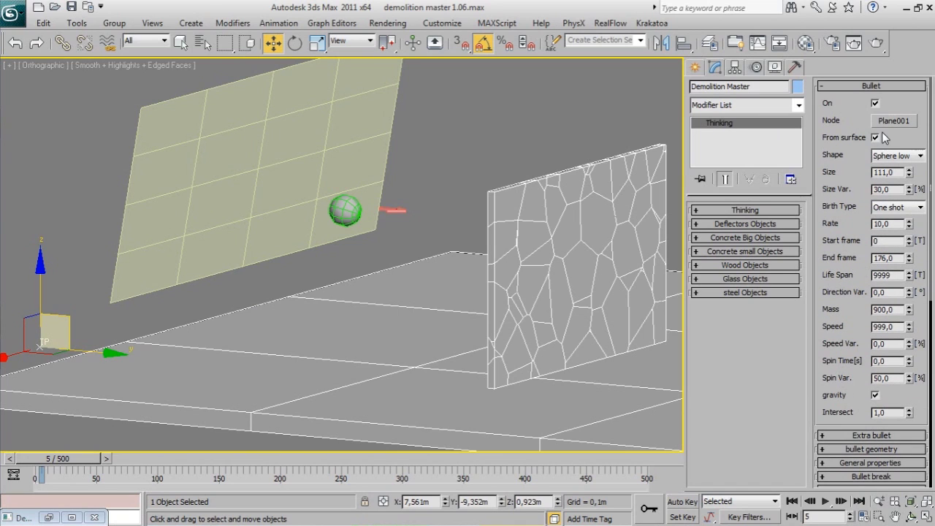
Set the bullet's Birth Type to particle/s with a Rate of 25
left_click(909, 210)
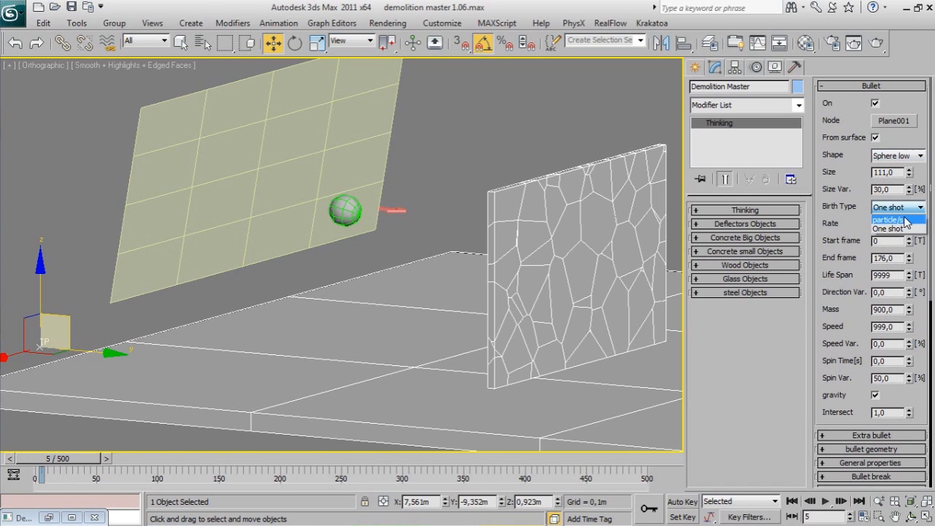
left_click(905, 220)
type("25")
key("Return")
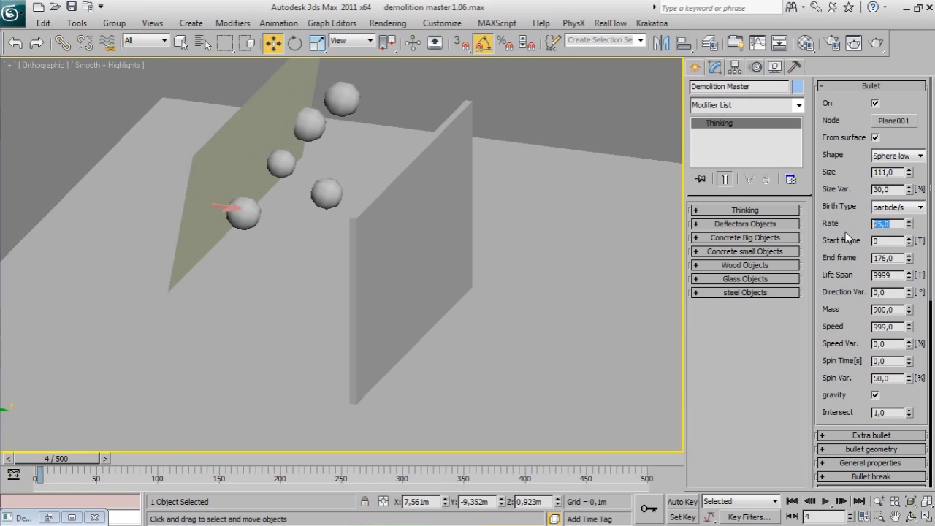
Try a bullet Rate of 50 and set it back to 25
type("50")
key("Return")
type("25")
key("Return")
Set the bullet Size to 113,22 and Size Var. to 85,2, and play the simulation from frame 4 to frame 36
left_click_drag(909, 169, 903, 64)
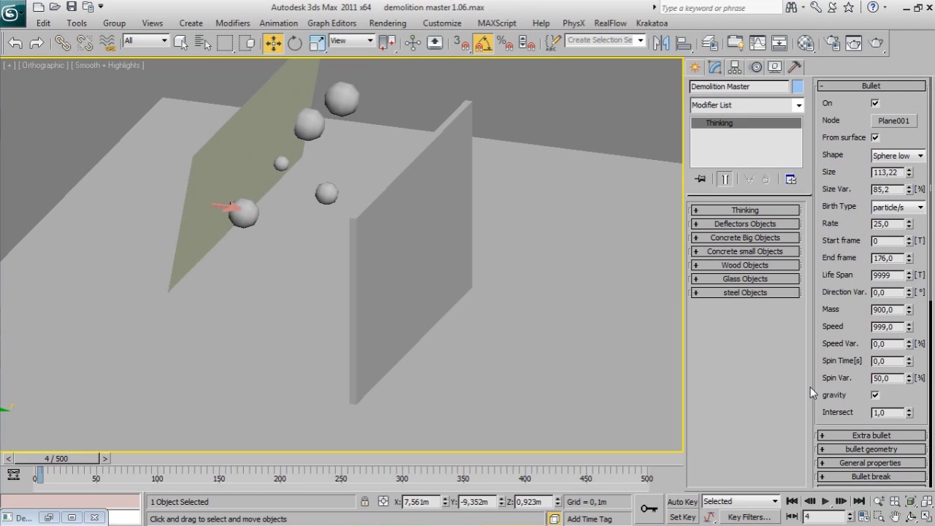
left_click(825, 502)
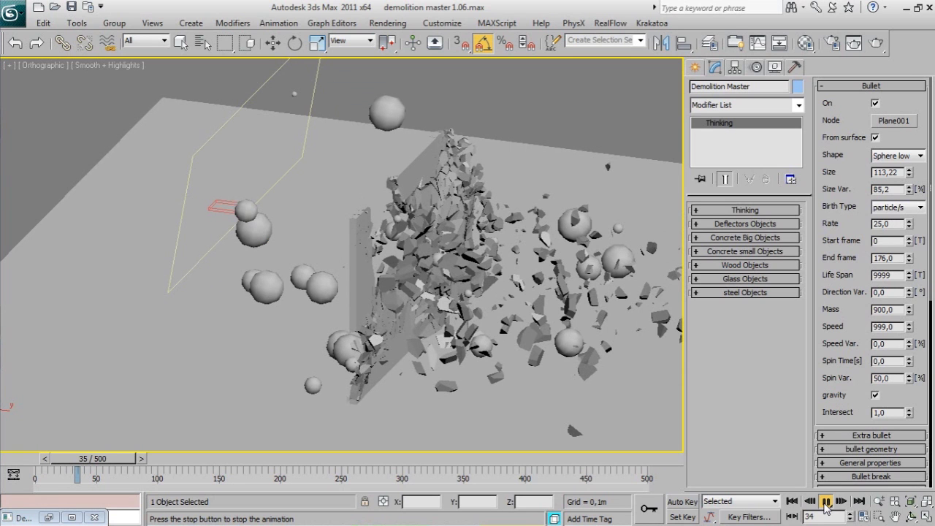
left_click(826, 503)
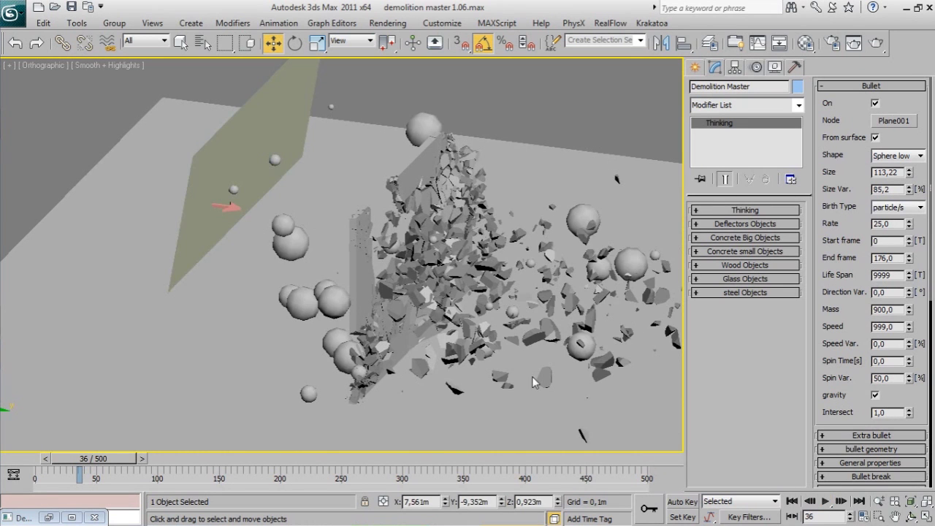
Return to frame 5 and add a Bend modifier to the emitter plane
middle_click_drag(404, 313, 129, 217, "alt")
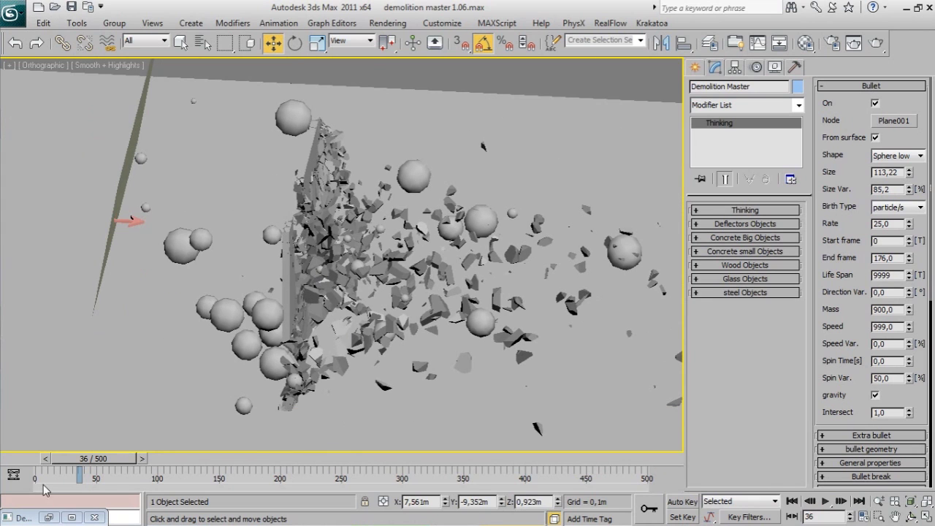
left_click_drag(37, 479, 42, 478)
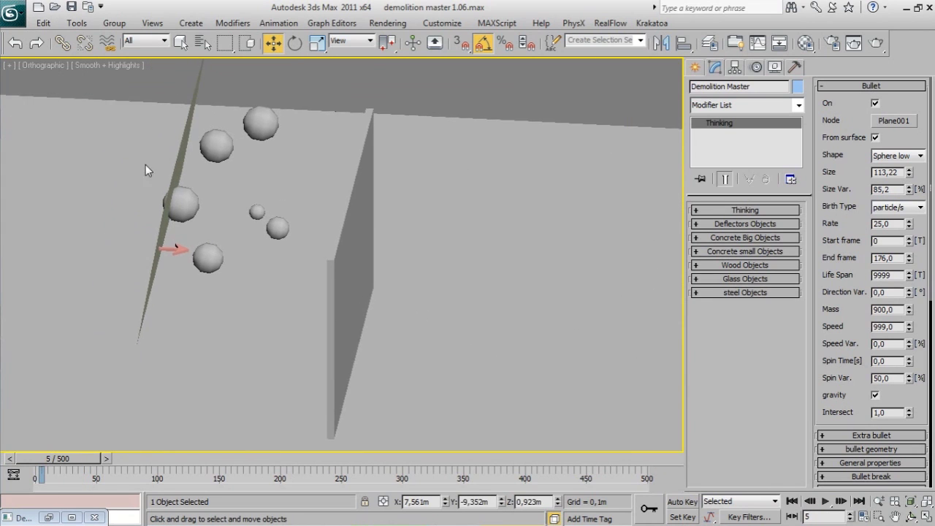
middle_click_drag(147, 188, 136, 211, "alt")
left_click(280, 220)
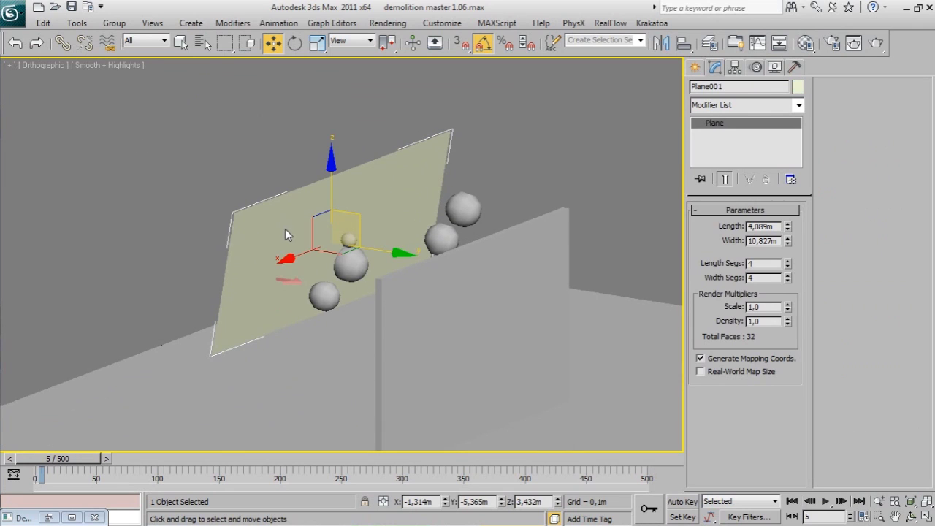
type("be")
left_click(253, 235)
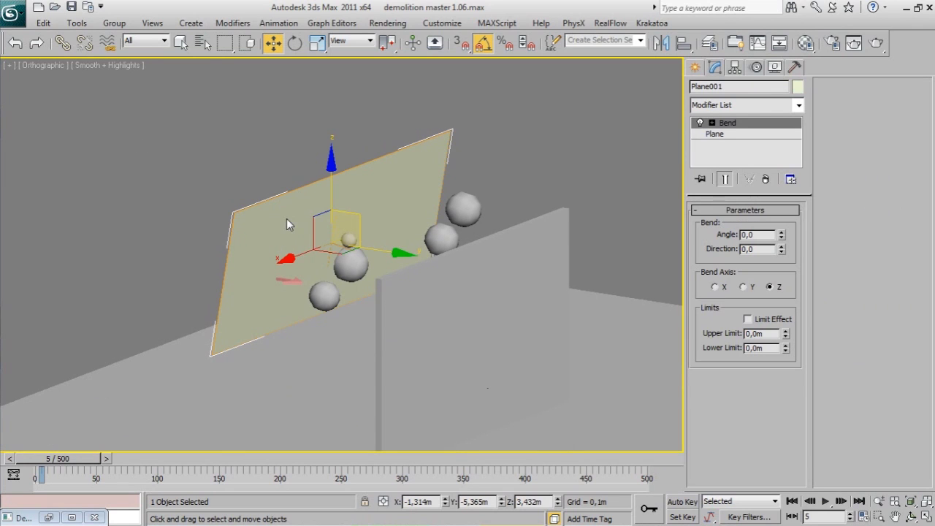
Set the plane's Bend Axis to X and the Bend Angle to -118
left_click_drag(781, 236, 783, 185)
left_click(744, 287)
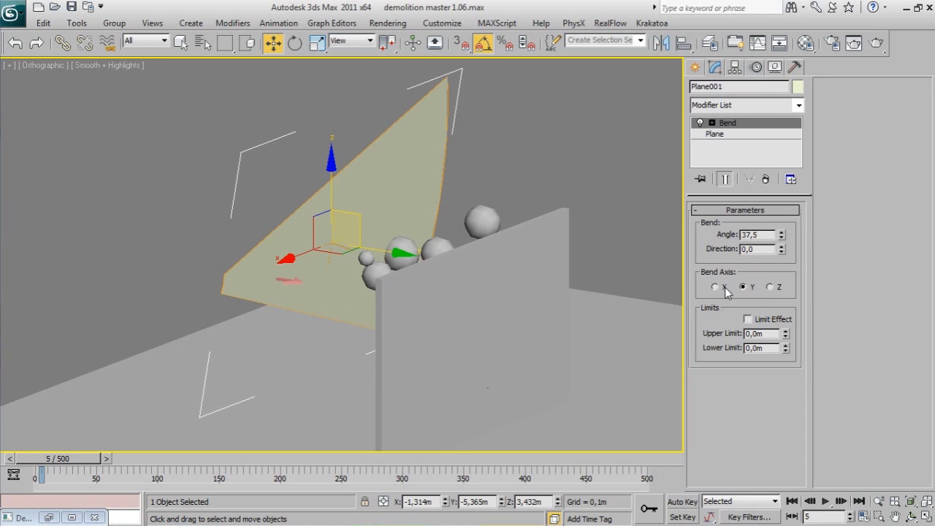
left_click(715, 287)
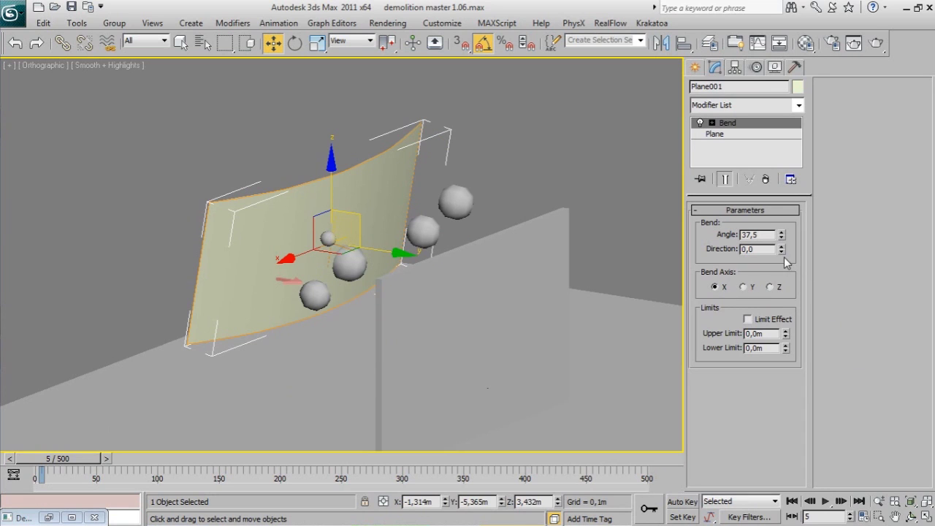
left_click_drag(781, 235, 723, 456)
Move the bent plane to X -0,177 m, Z 4,1 m and scrub the simulation to frame 33
middle_click_drag(420, 252, 369, 219, "alt")
left_click_drag(26, 462, 53, 458)
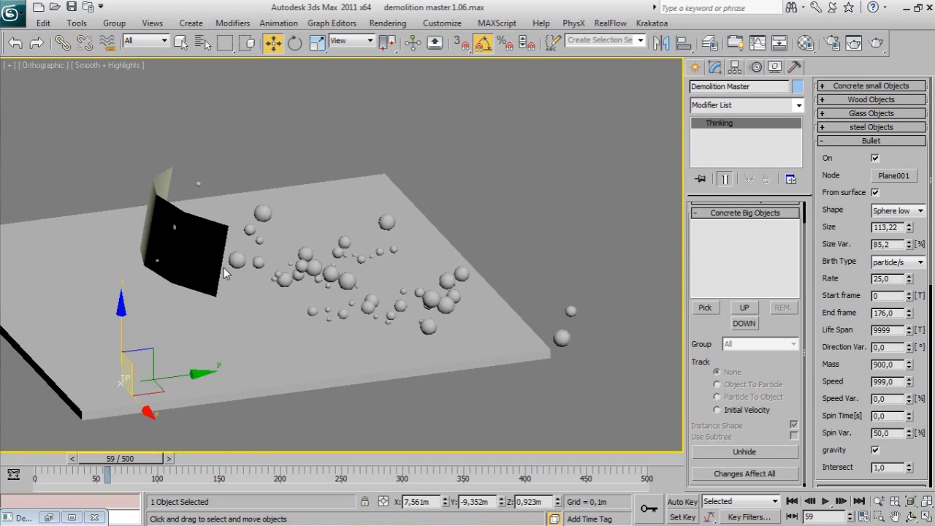
Remove the wall and move the bent plane back beyond the ground slab's edge, to about Y -13,293 m, Z 3,561 m
left_click(224, 268)
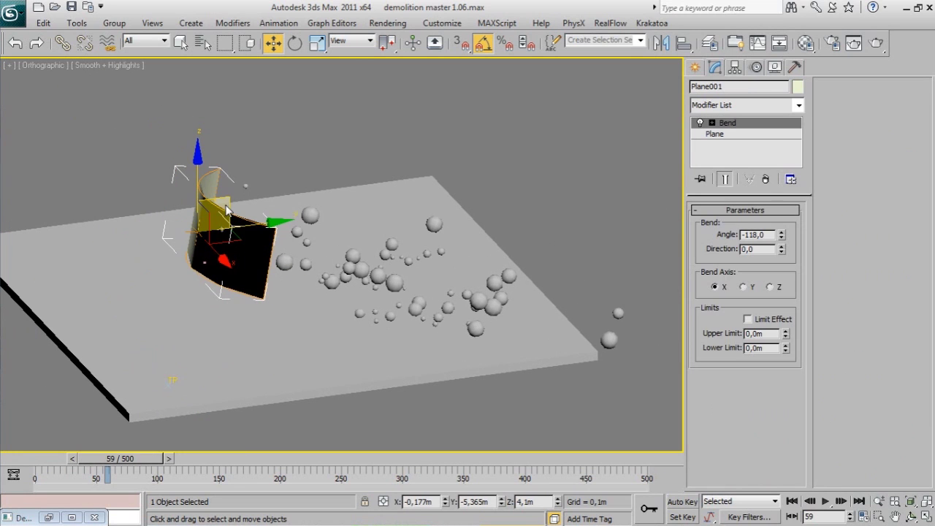
left_click_drag(226, 211, 162, 289)
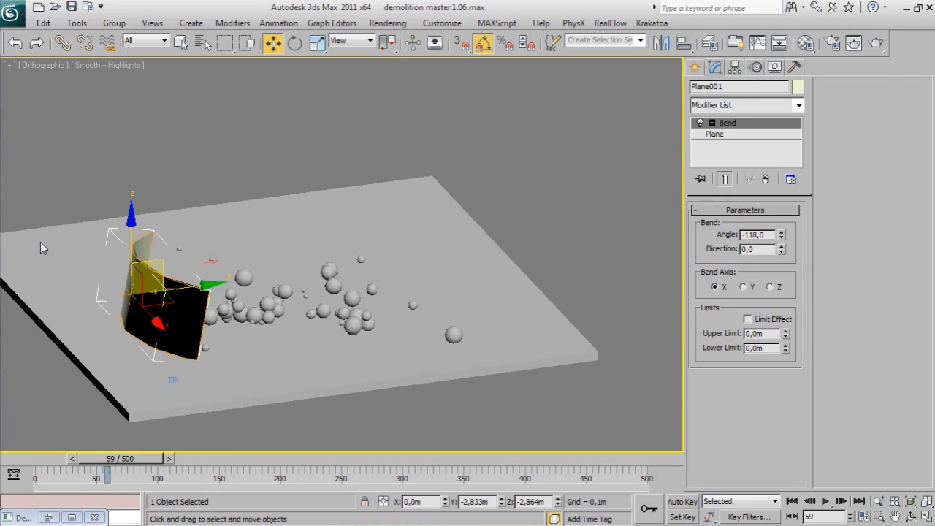
left_click_drag(41, 242, 39, 242)
middle_click_drag(132, 240, 282, 299)
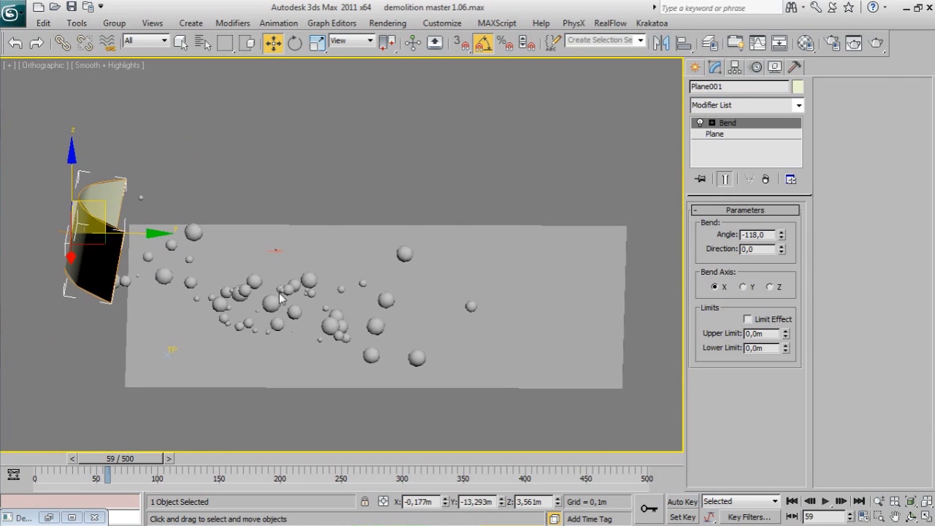
Play the simulation from frame 59 to frame 211 to watch bullets emitted from the bent plane
left_click(824, 504)
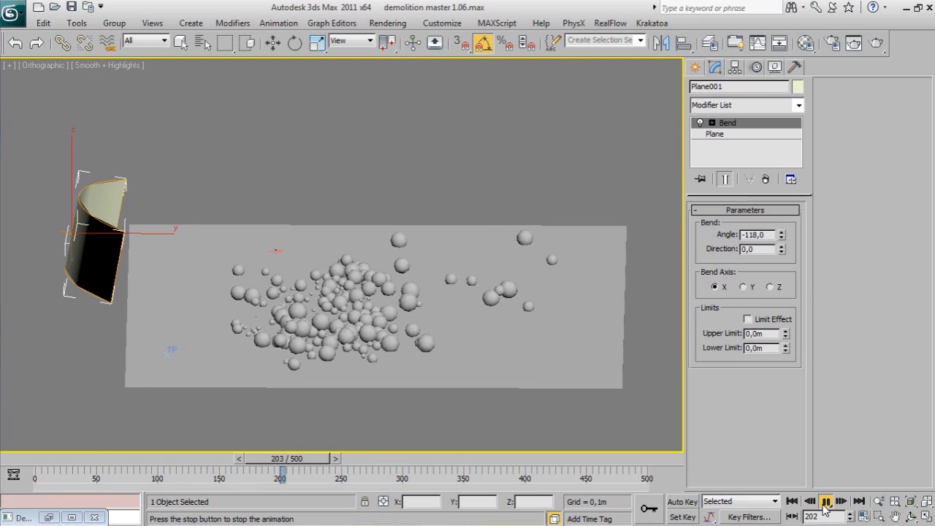
left_click(825, 508)
left_click(273, 44)
Select the Demolition Master helper and set the bullet End frame to 250
left_click(171, 352)
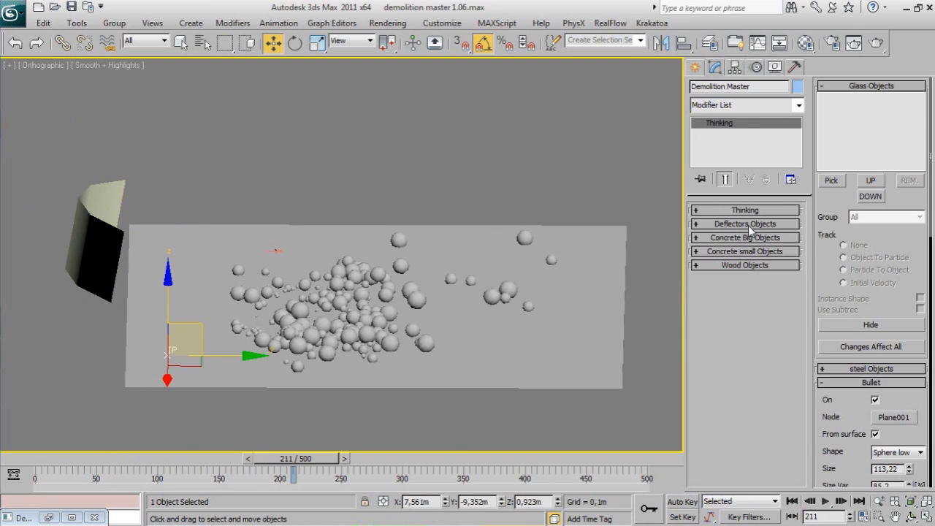
left_click(842, 86)
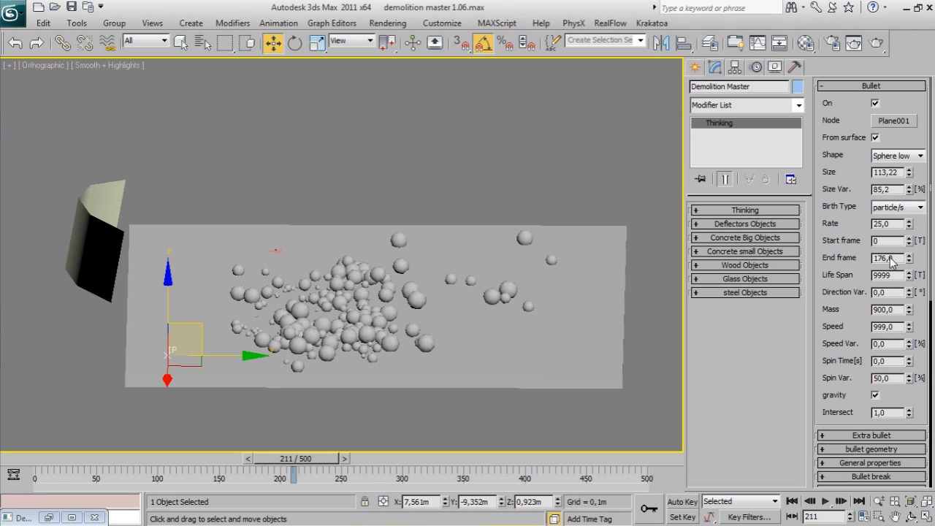
left_click_drag(906, 260, 831, 265)
type("5250")
key("Return")
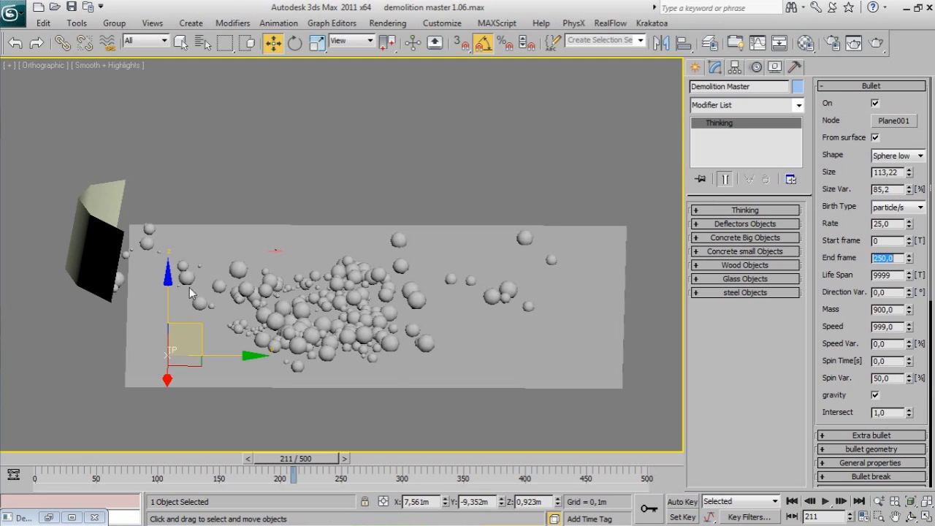
Play the simulation from frame 211 to frame 299, inspect the piled bullets from above, and return to frame 0
left_click(826, 501)
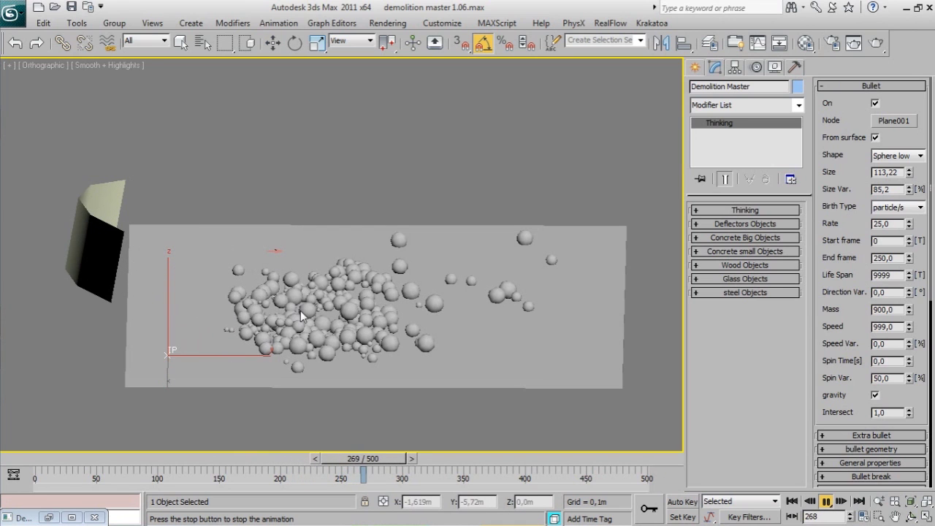
left_click(828, 503)
key("w")
middle_click_drag(337, 357, 371, 434, "alt")
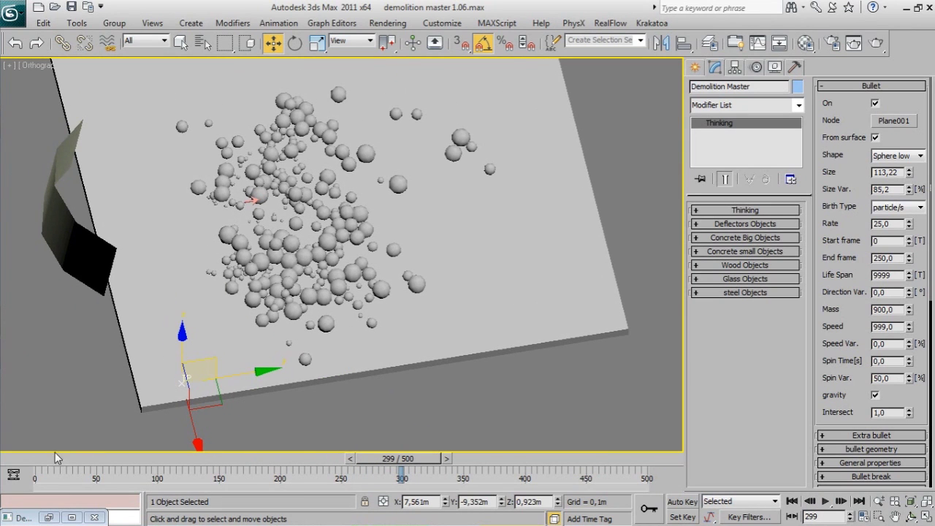
left_click_drag(51, 458, 32, 436)
key("w")
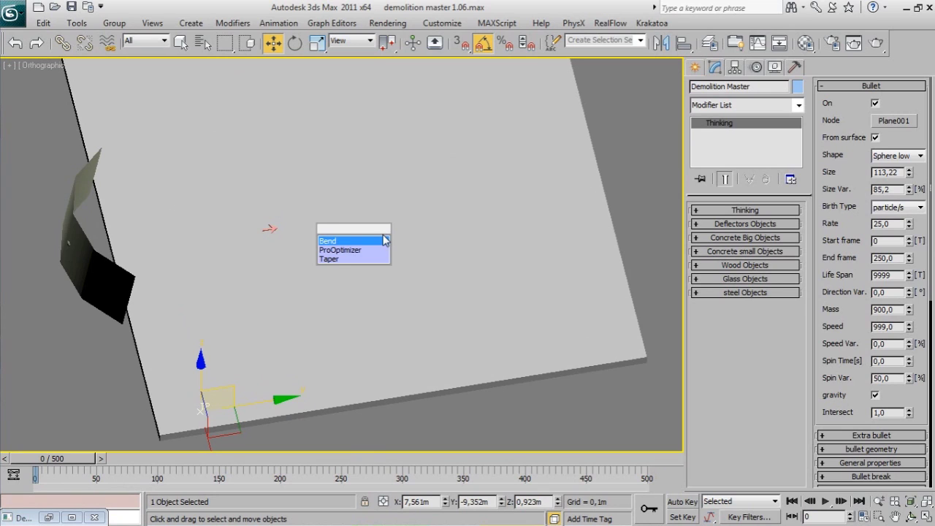
type("sphere")
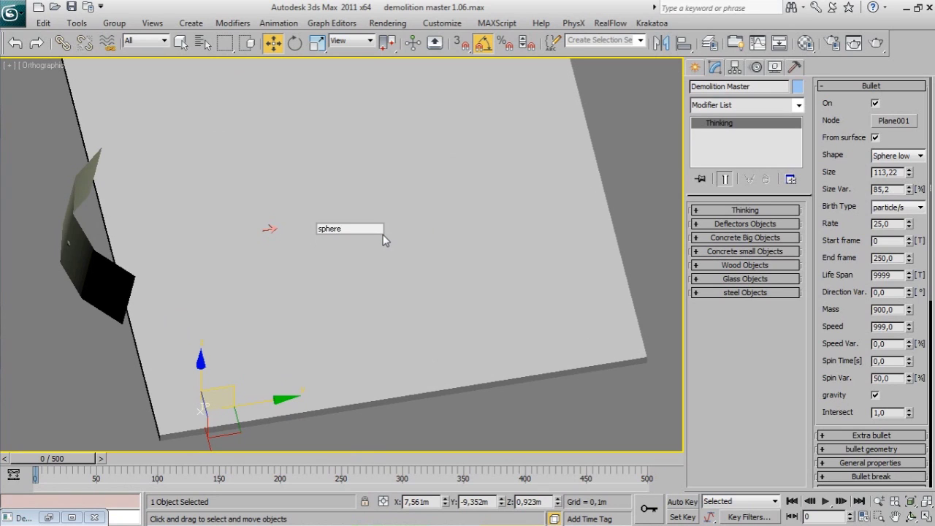
key("Escape")
Deselect the helper and create a sphere on the ground slab
left_click(592, 184)
key("Tab")
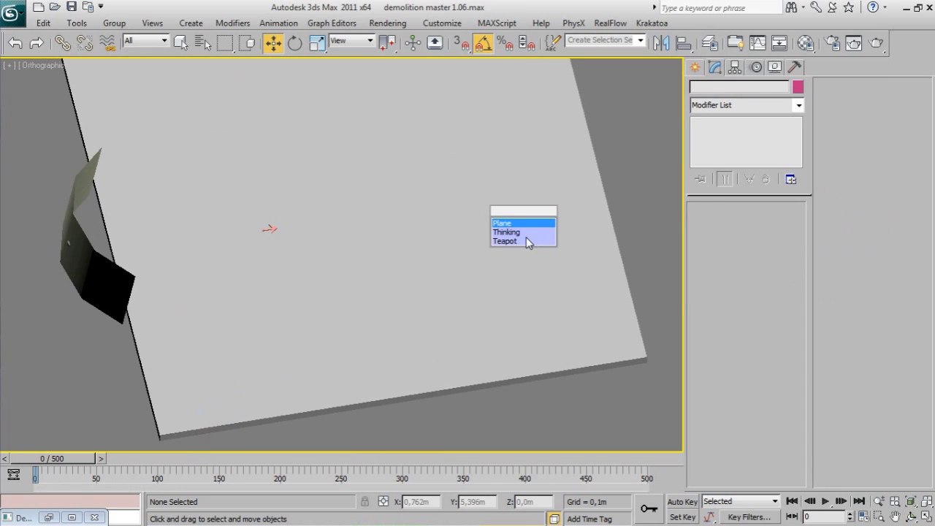
type("sphere")
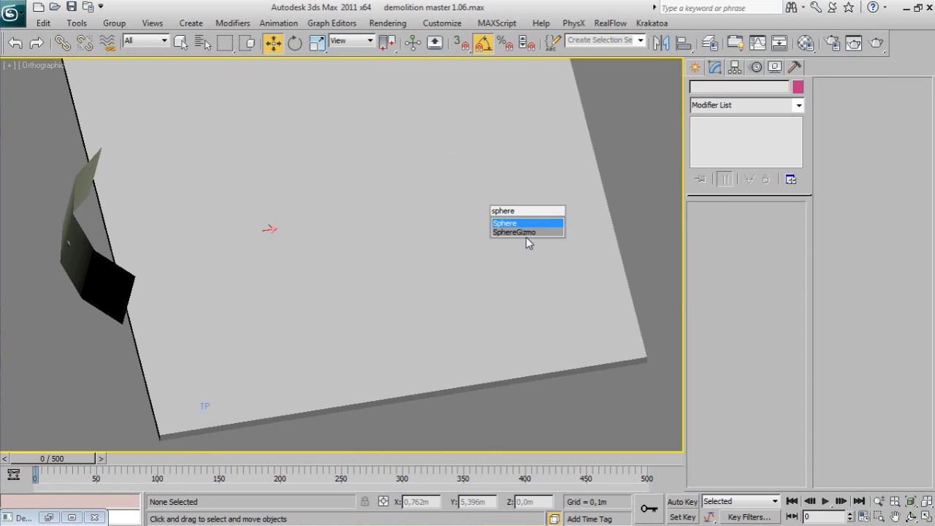
key("Return")
left_click_drag(361, 194, 403, 176)
key("w")
Raise the sphere about 5,372 m above the ground slab
middle_click_drag(402, 179, 331, 172, "alt")
left_click_drag(397, 177, 391, 62)
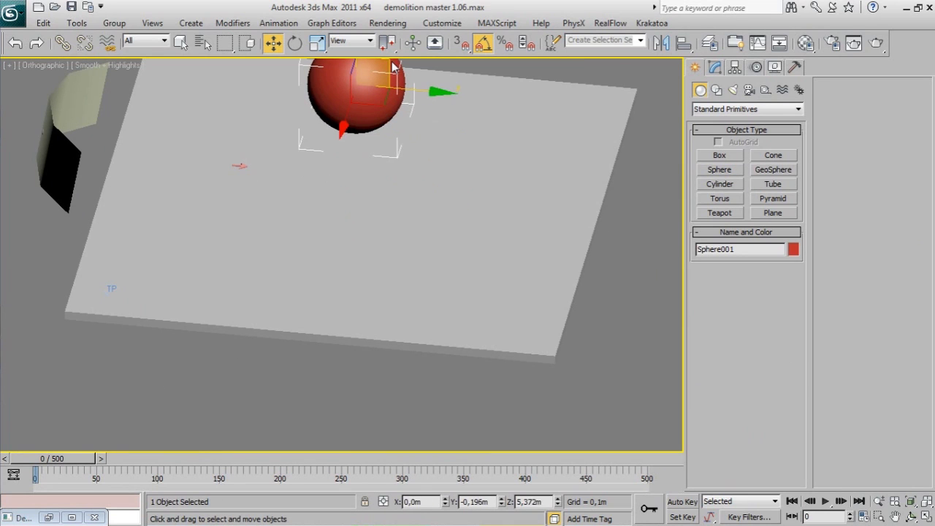
middle_click_drag(229, 133, 245, 214)
Assign the new sphere as the bullet Node in the Demolition Master settings
left_click(126, 367)
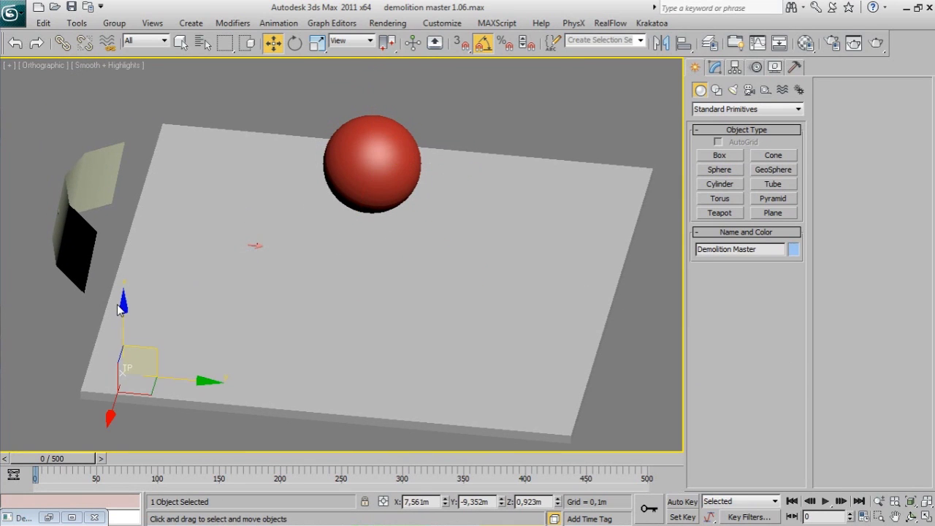
left_click(716, 67)
scroll(856, 92, "down", 5)
left_click(893, 121)
left_click(407, 128)
Play the simulation from frame 0 to frame 222 to watch bullets emitted from the sphere's surface
middle_click_drag(439, 239, 465, 229, "alt")
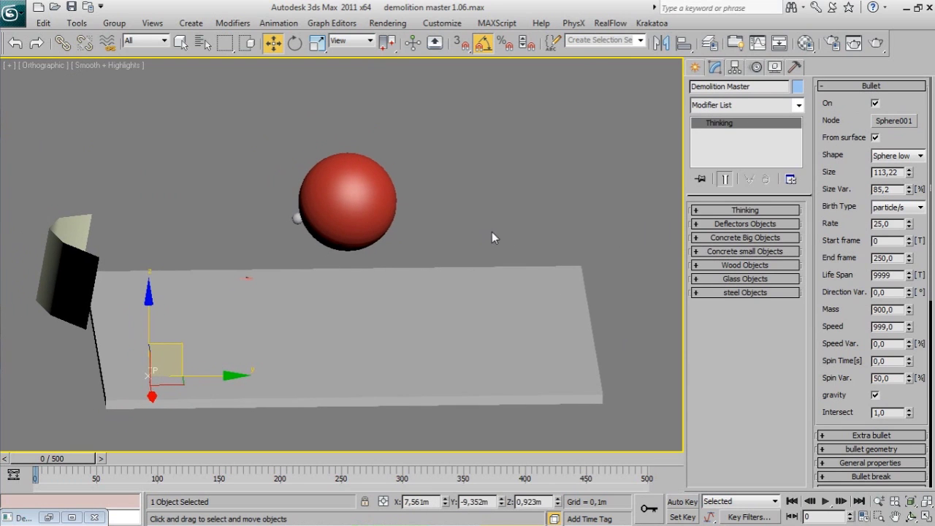
left_click(826, 503)
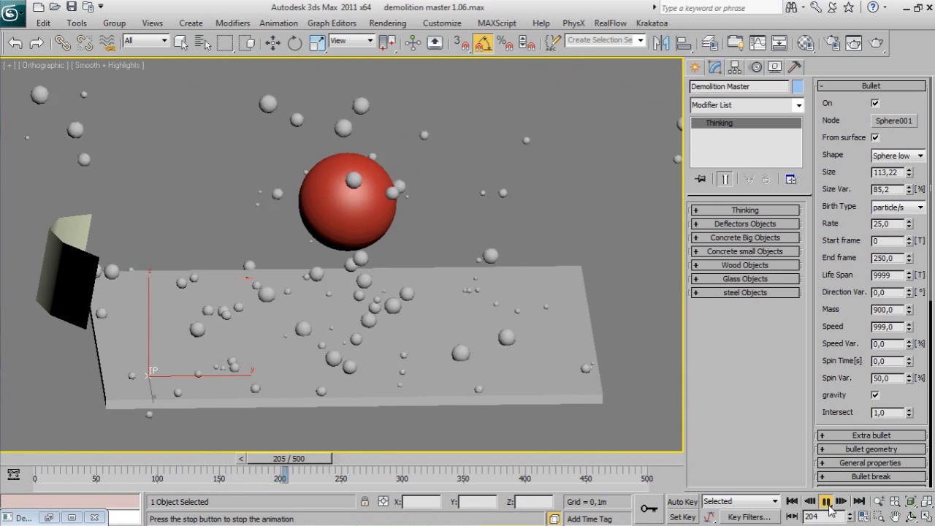
left_click(827, 503)
key("w")
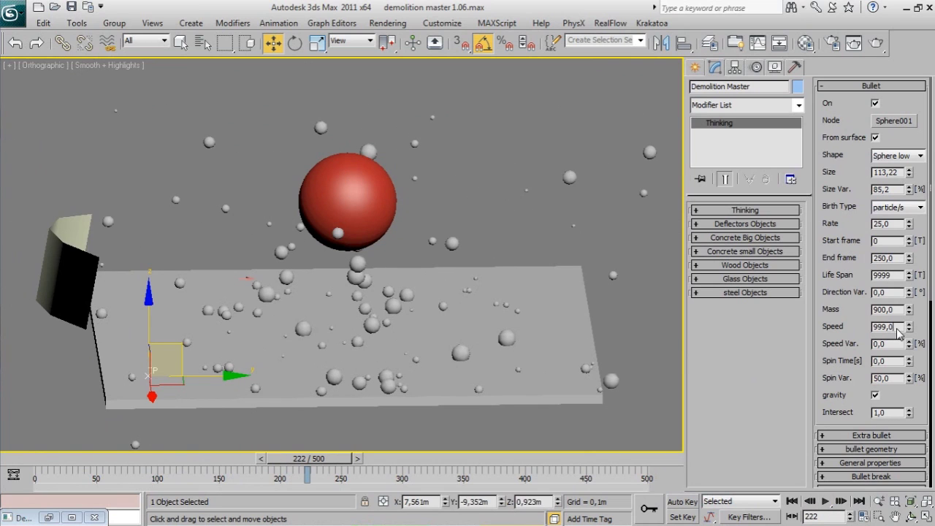
Set the bullet Speed to 100 and return to frame 0
left_click_drag(890, 329, 858, 322)
type("100")
key("Return")
left_click(44, 460)
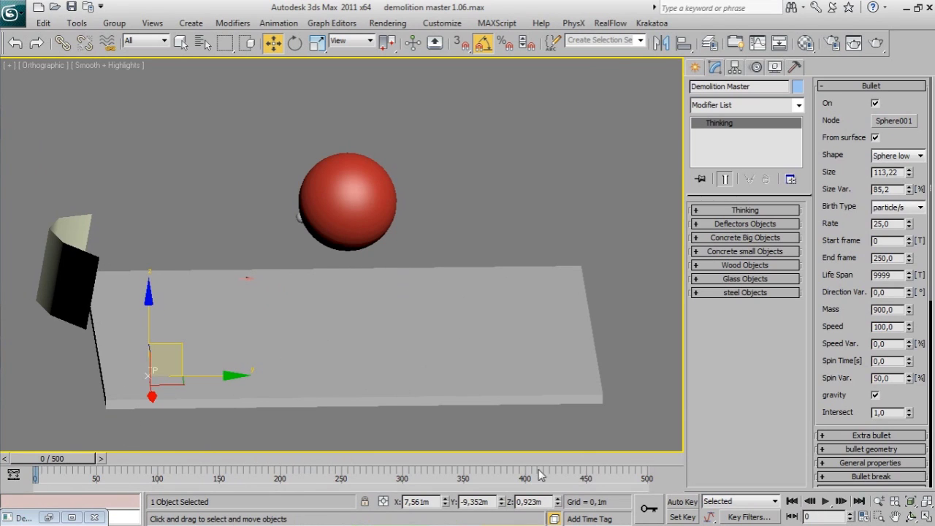
Play the slower bullet emission to frame 190, then scrub back to frame 33
left_click(826, 502)
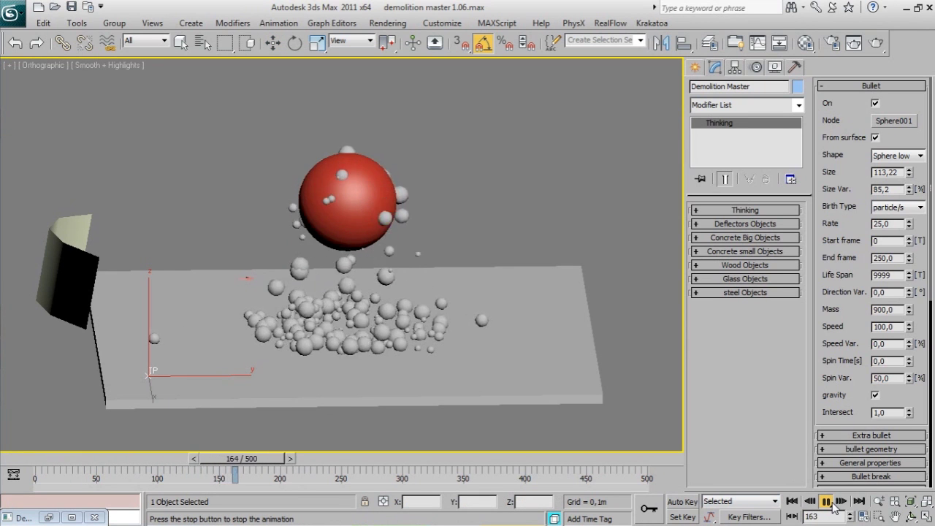
left_click(826, 501)
key("w")
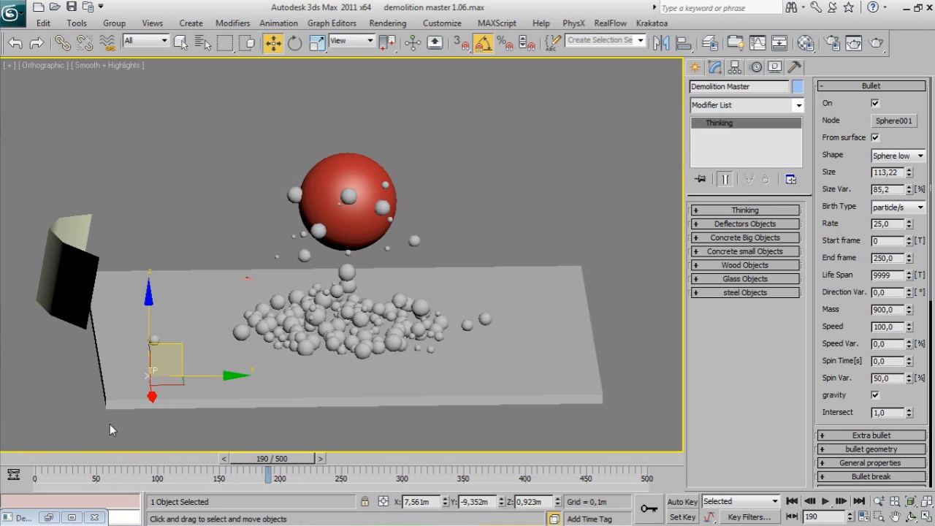
left_click_drag(32, 462, 70, 459)
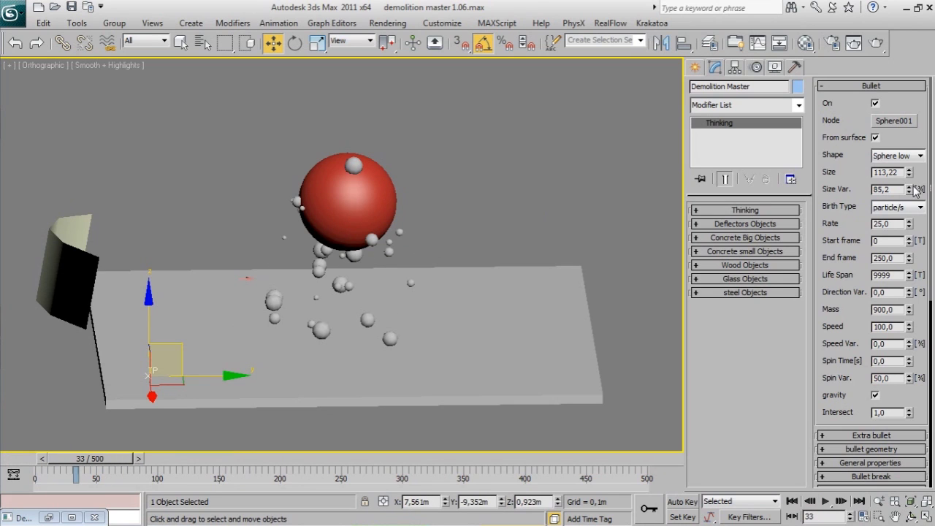
Try the Cube bullet Shape, play the simulation from frame 33, and scrub back to frame 38
scroll(495, 234, "down", 1)
scroll(368, 263, "up", 4)
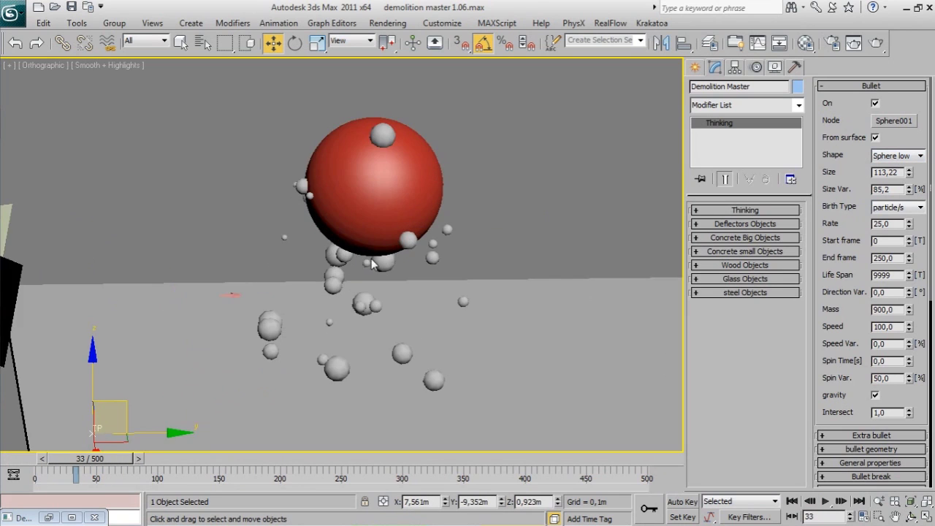
left_click(903, 155)
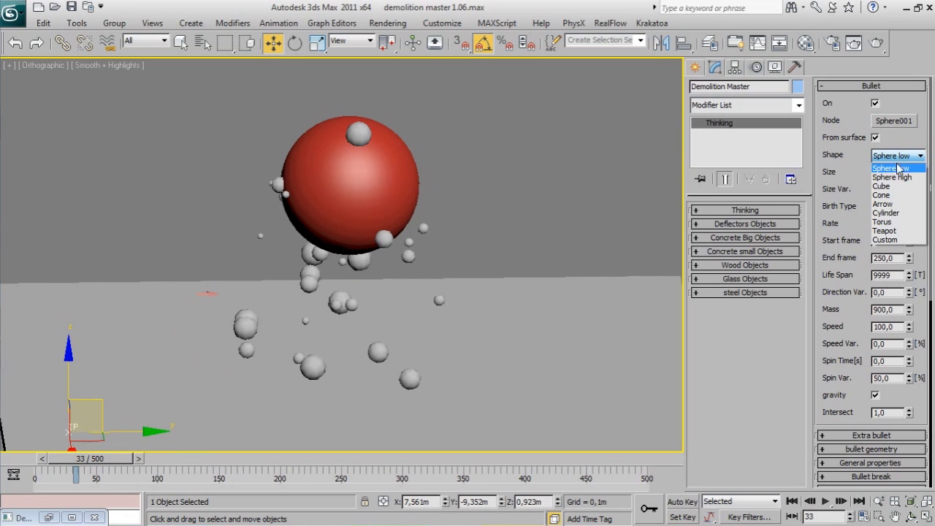
left_click(886, 186)
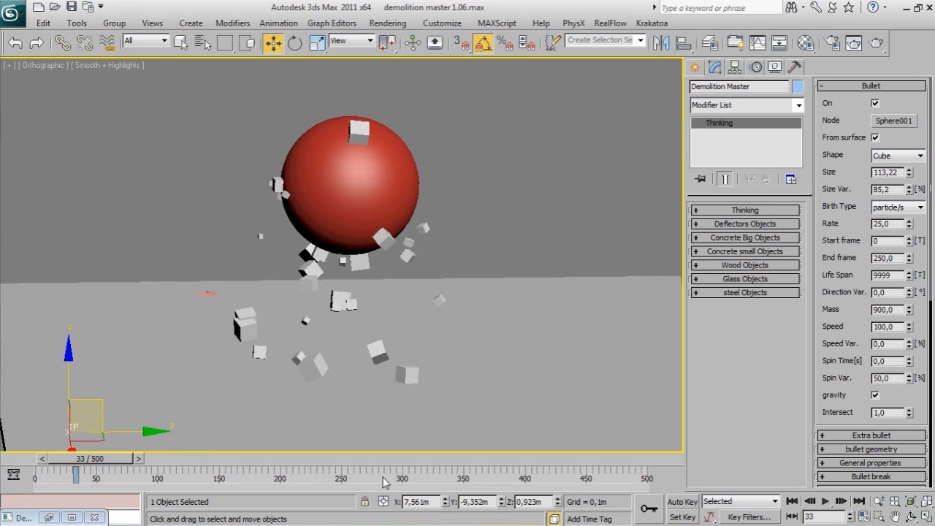
left_click(826, 501)
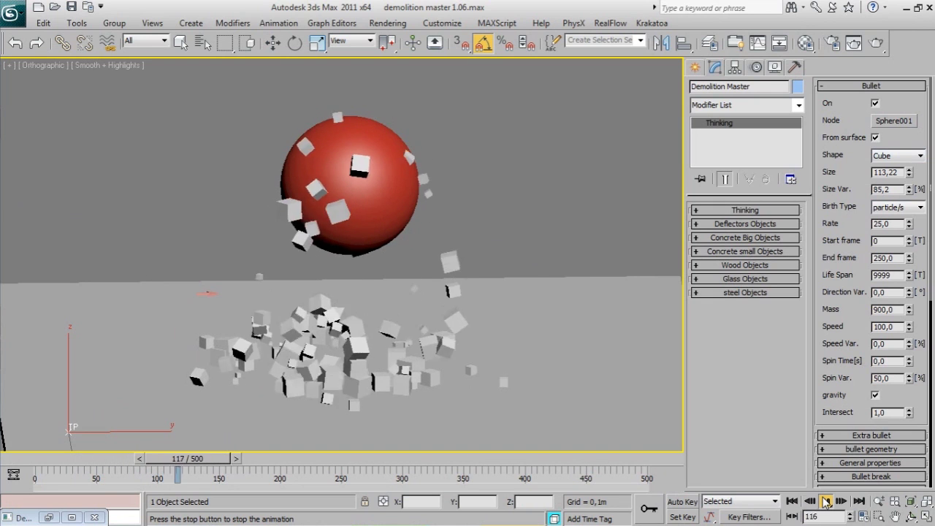
left_click(826, 502)
key("w")
left_click_drag(57, 463, 83, 460)
Try the Cone bullet Shape and switch it to Arrow
left_click(906, 157)
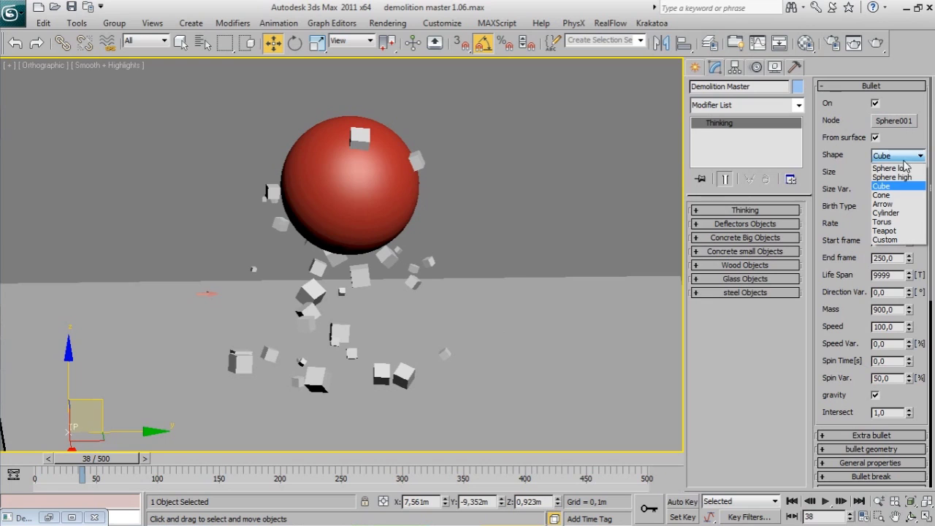
left_click(900, 196)
left_click(915, 155)
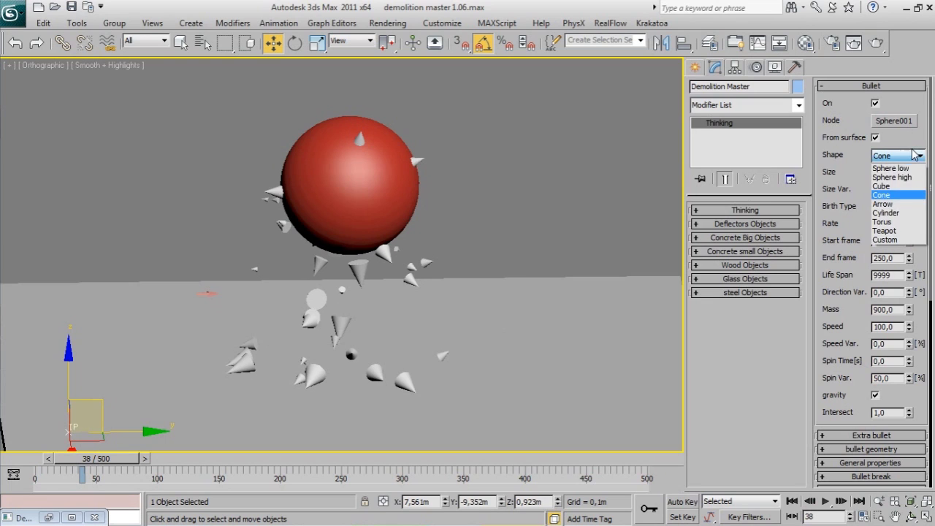
left_click(883, 204)
Play the simulation from frame 38 to frame 112 to watch the arrow-shaped bullets
left_click(906, 156)
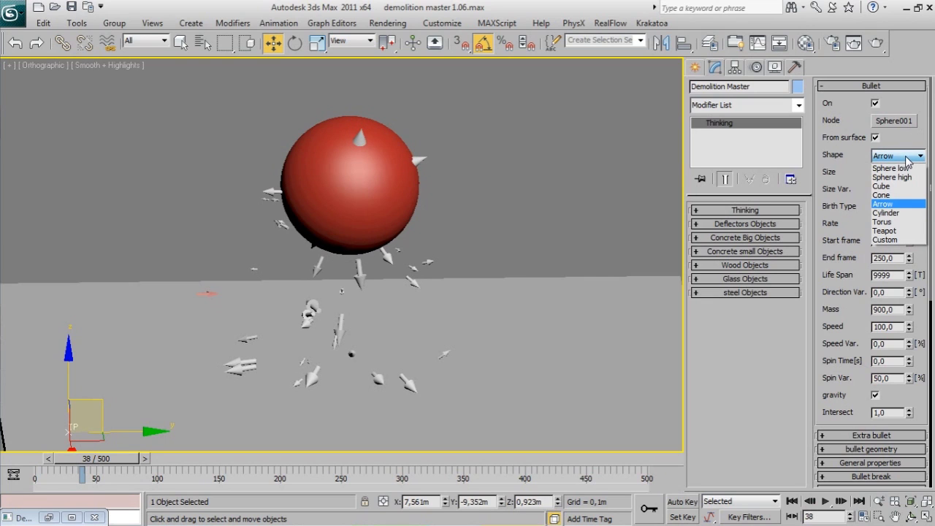
left_click(824, 501)
left_click(826, 501)
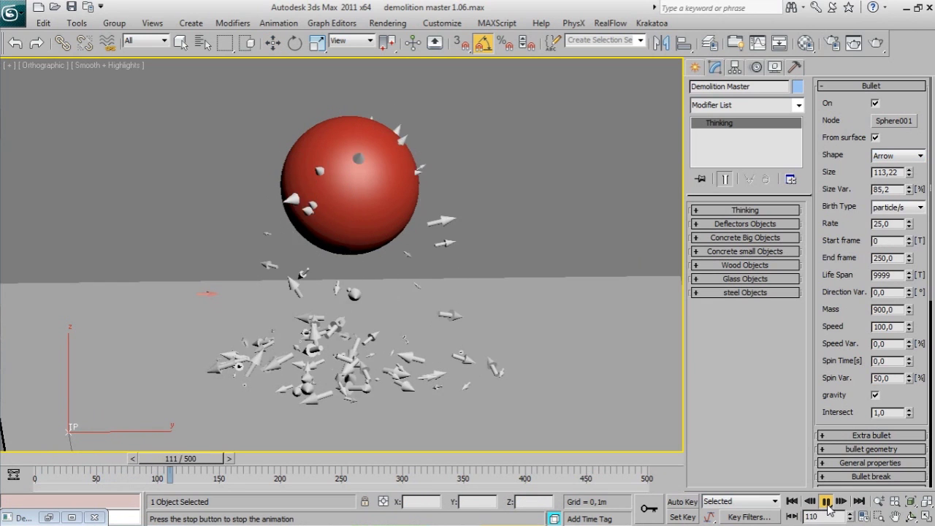
left_click(826, 503)
Set the bullet Shape to Torus and return to frame 0
left_click(913, 158)
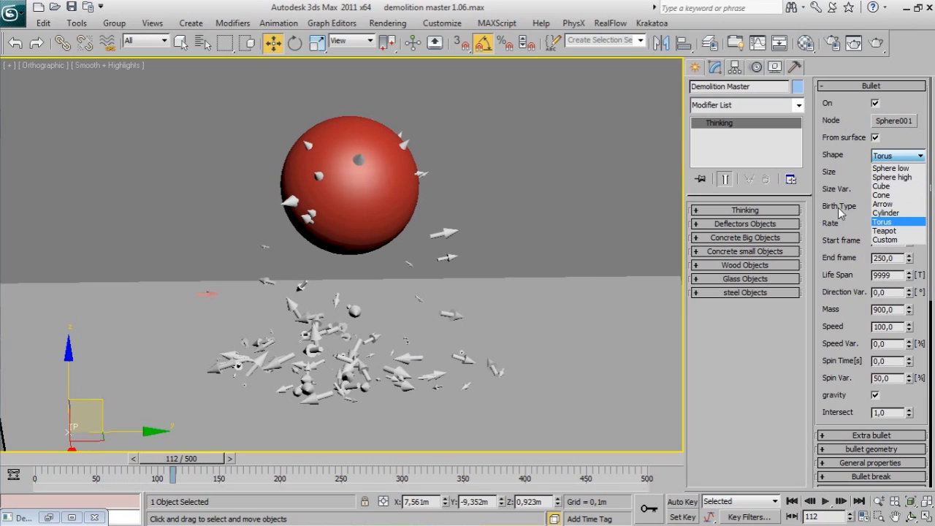
left_click(807, 188)
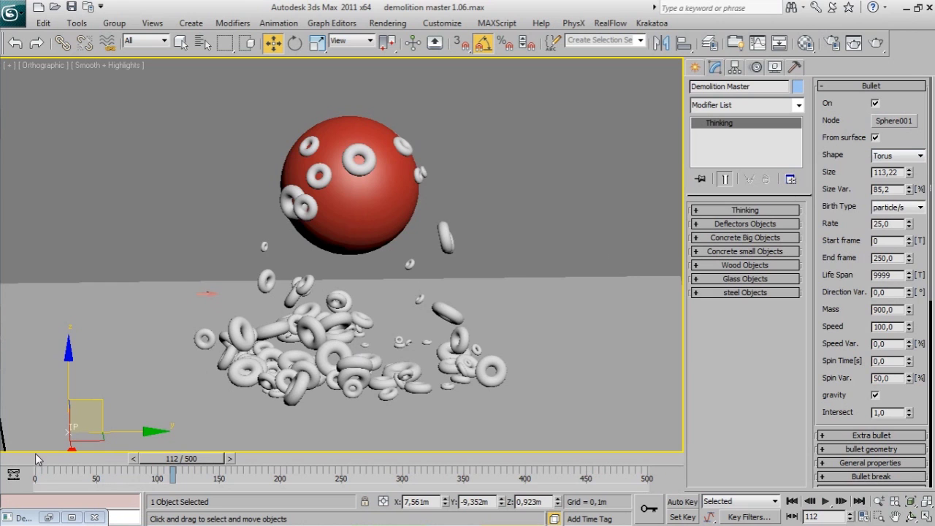
left_click_drag(38, 458, 165, 429)
key("w")
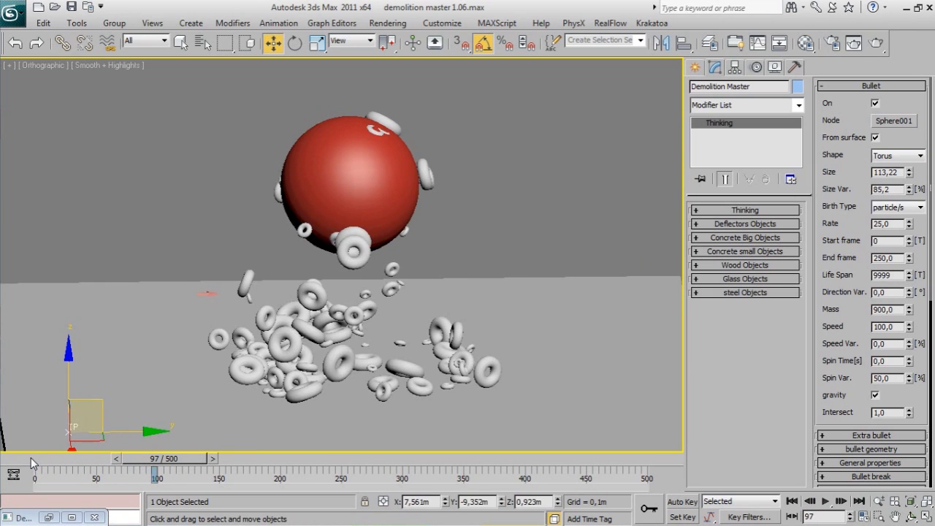
left_click(33, 462)
Move the red emitter sphere up to a height of about 6.532 m and reselect the Demolition Master object
left_click(328, 152)
left_click_drag(379, 155, 407, 115)
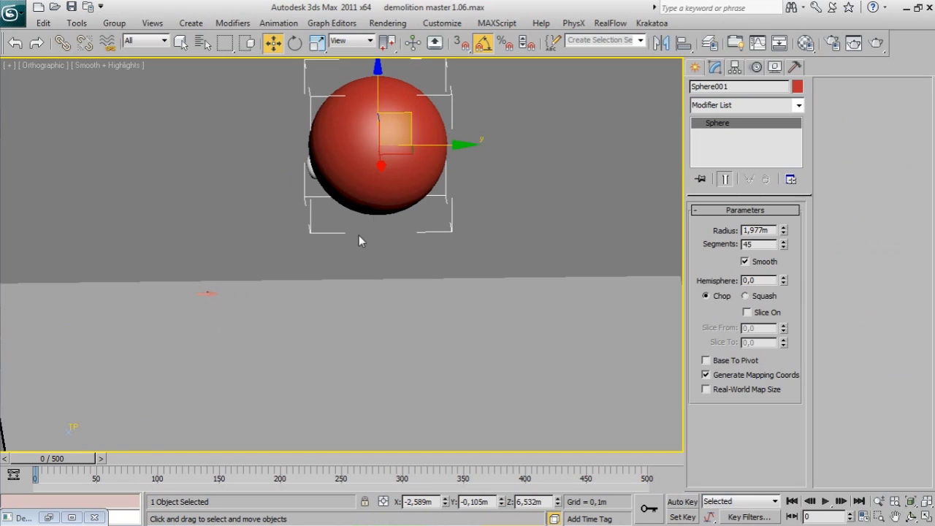
left_click(311, 174)
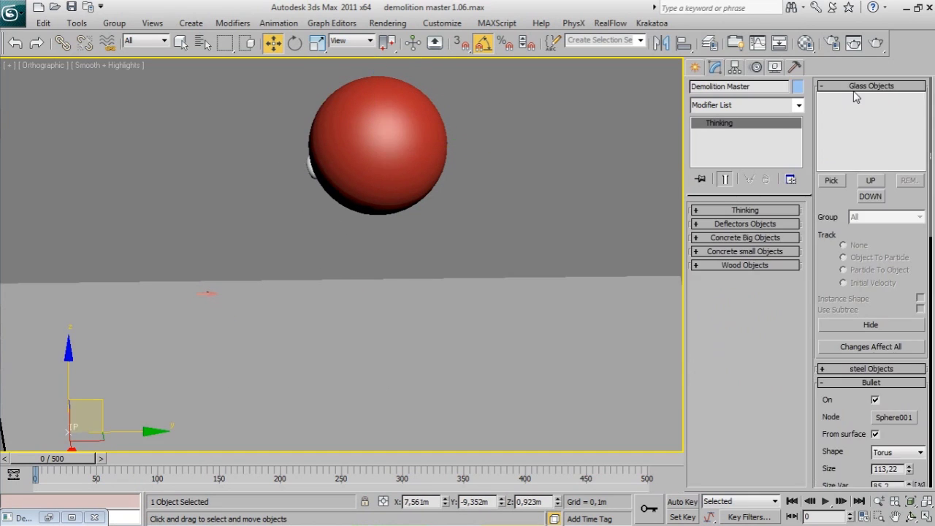
left_click(856, 88)
At frame 20, try a bullet Spin Time of 2 and play the simulation to frame 136
middle_click_drag(496, 179, 627, 233)
left_click_drag(58, 455, 81, 450)
key("w")
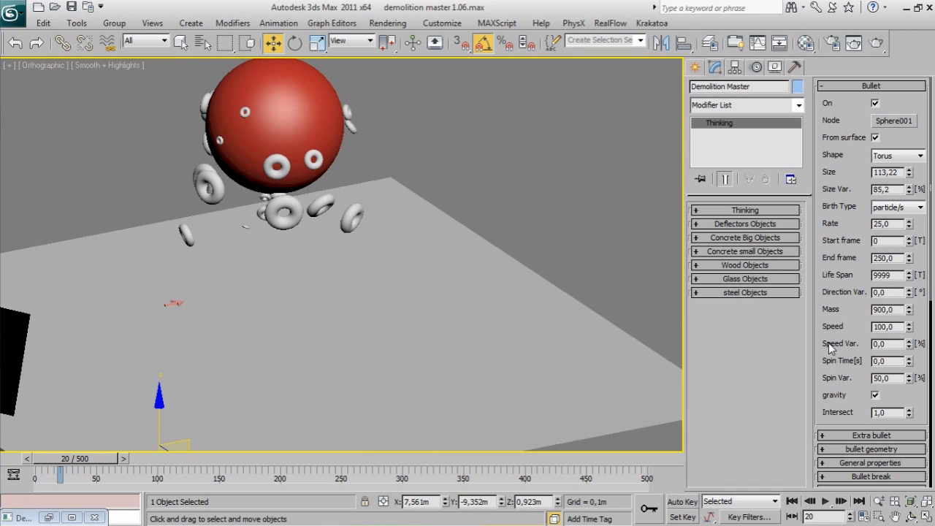
middle_click_drag(577, 288, 597, 298)
scroll(455, 279, "up", 2)
middle_click_drag(352, 206, 467, 260)
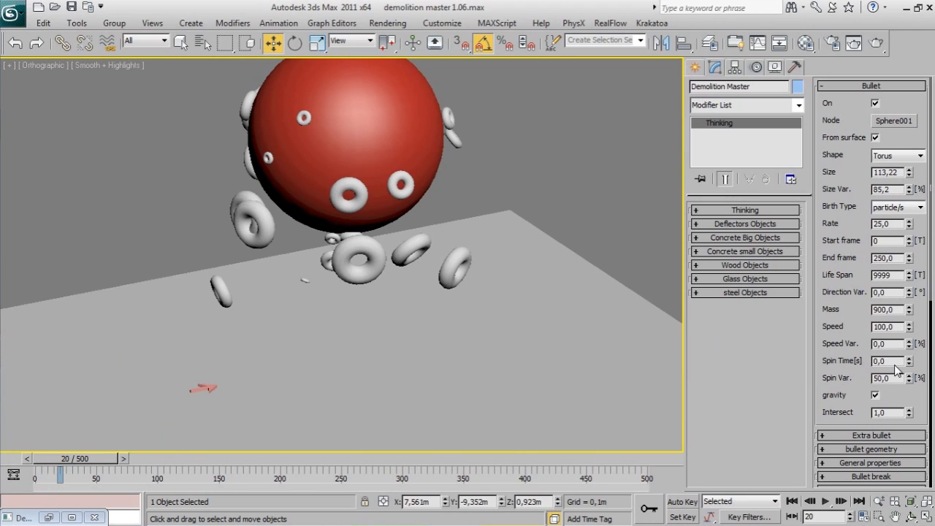
left_click_drag(886, 366, 852, 362)
type("2")
key("Return")
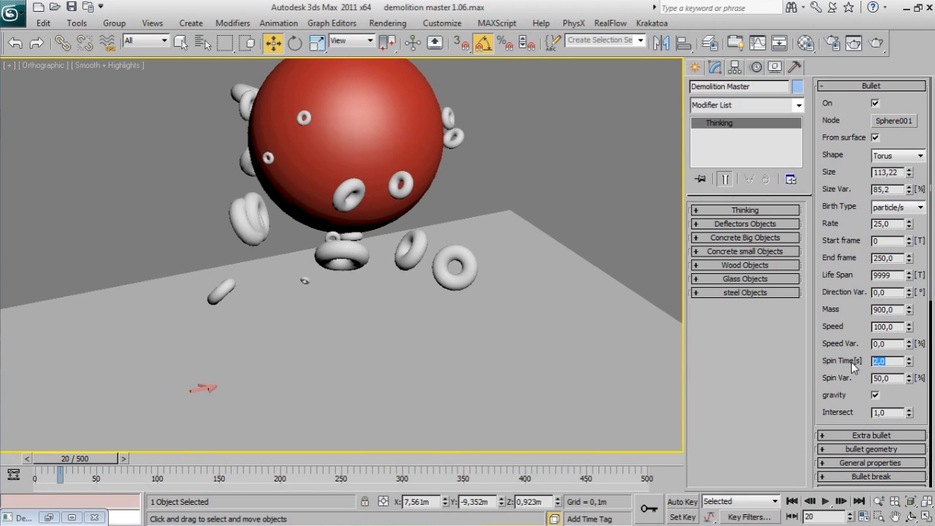
left_click(825, 502)
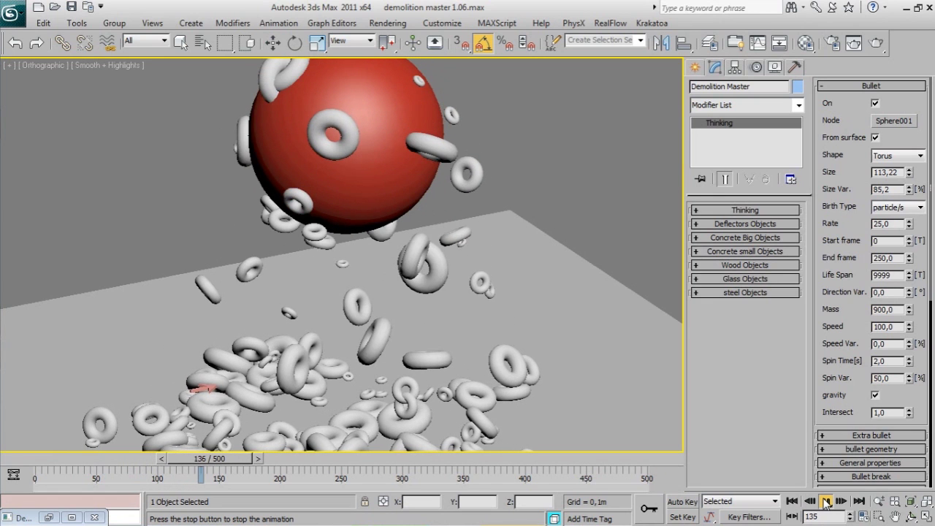
left_click(826, 503)
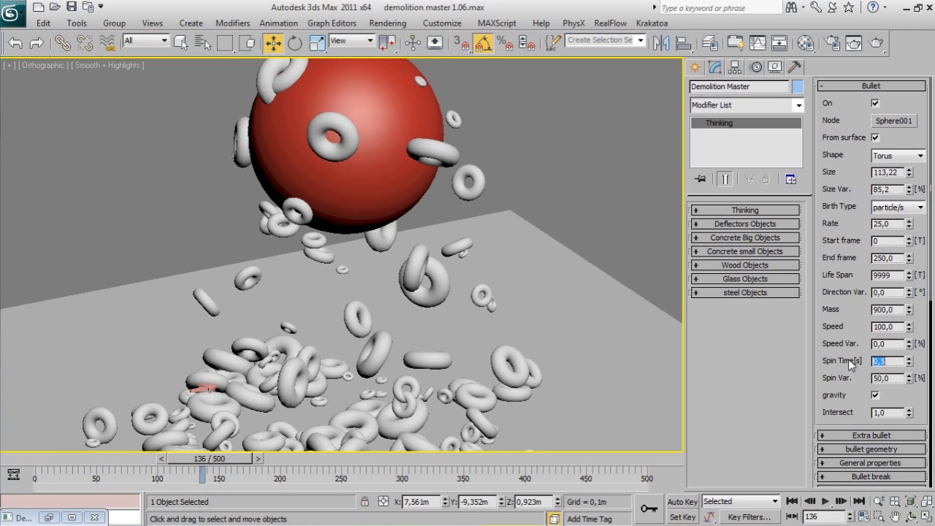
Try a bullet Spin Time of 0.5 and play the simulation from frame 0 to frame 70
key("Home")
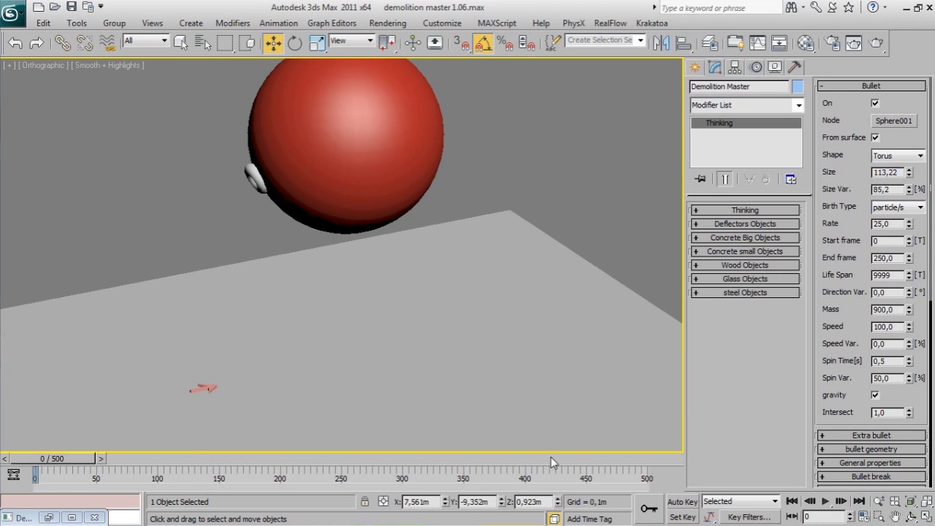
left_click(826, 502)
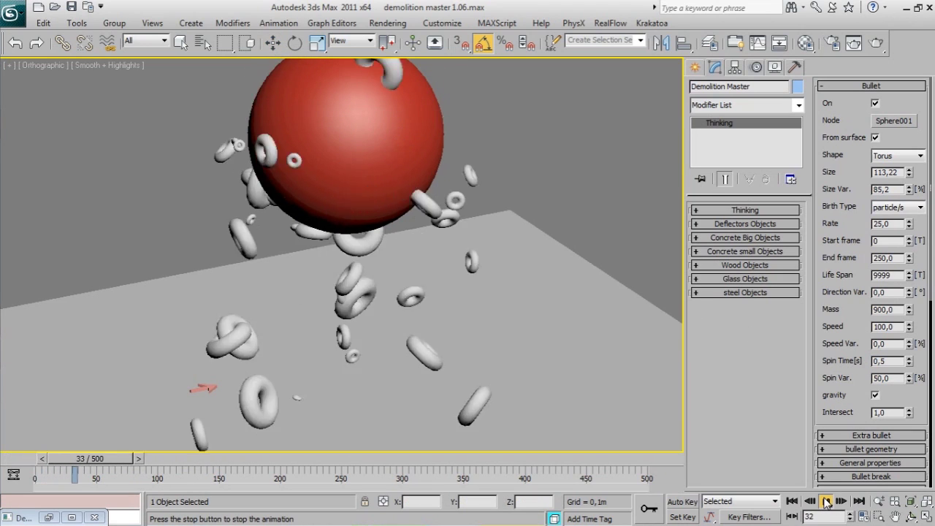
left_click(826, 503)
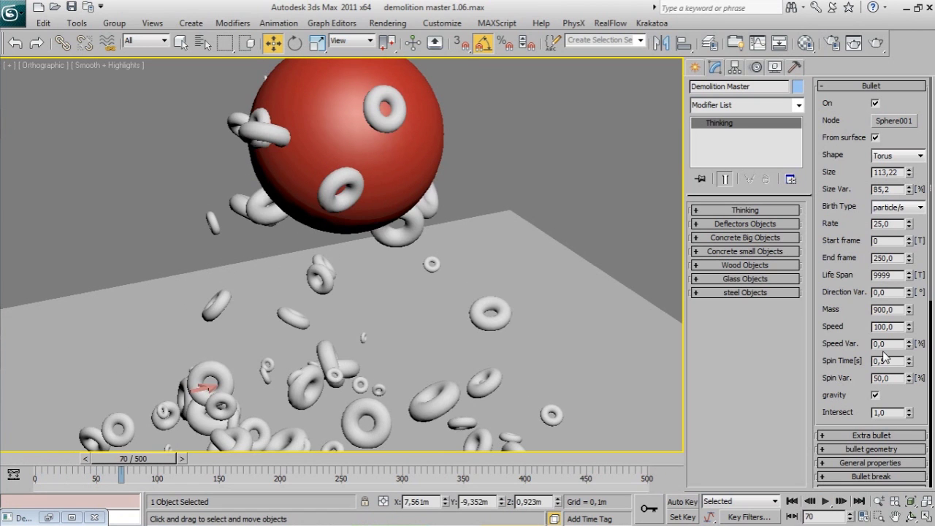
Set the bullet Spin Time to 3 and return to frame 0
double_click(885, 358)
scroll(906, 409, "down", 3)
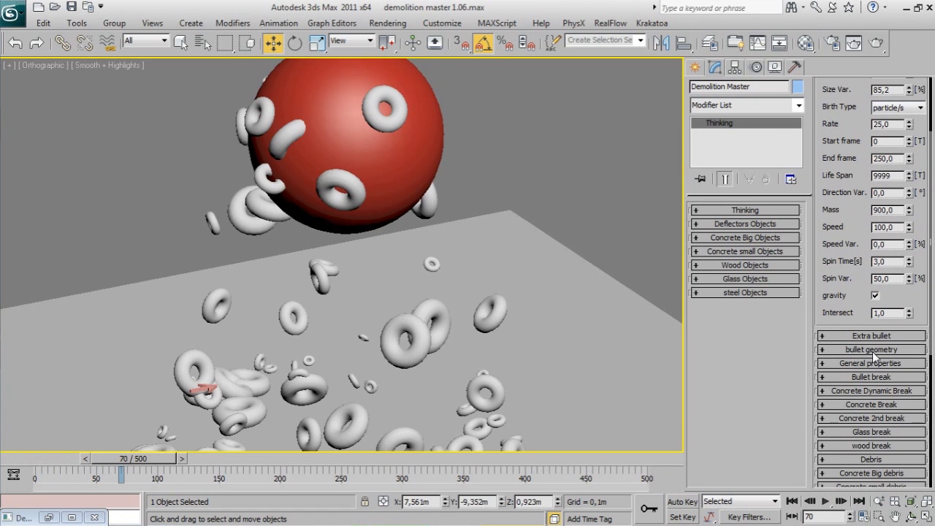
left_click(867, 377)
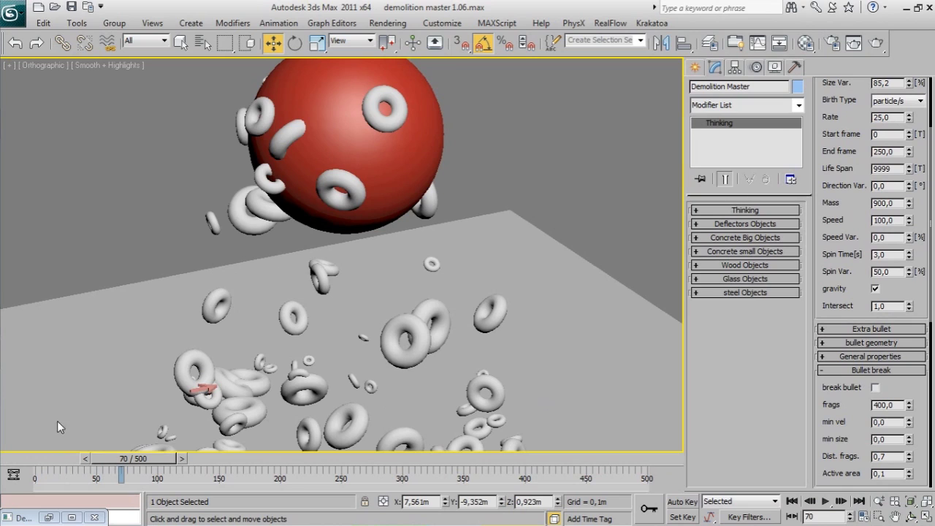
left_click(45, 460)
Set the bullet Rate to 5 and enable break bullet
scroll(826, 252, "up", 2)
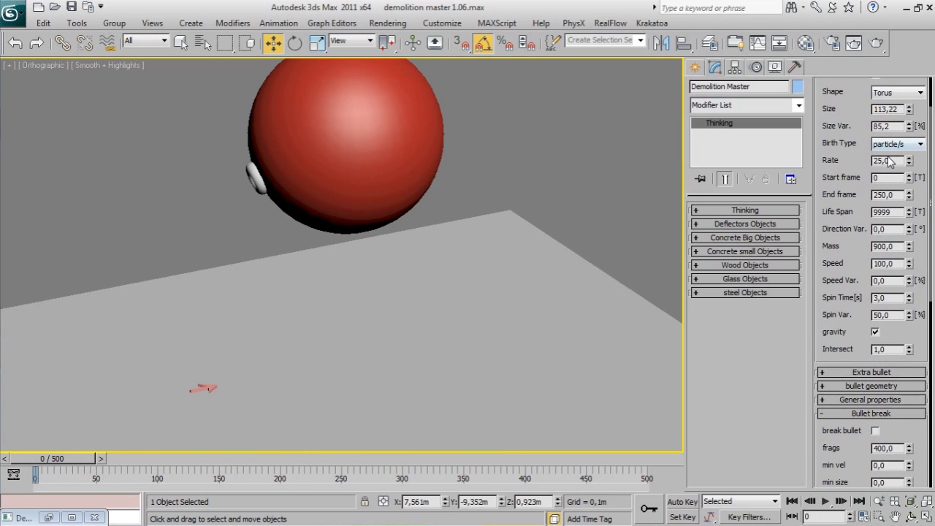
double_click(890, 161)
left_click(875, 431)
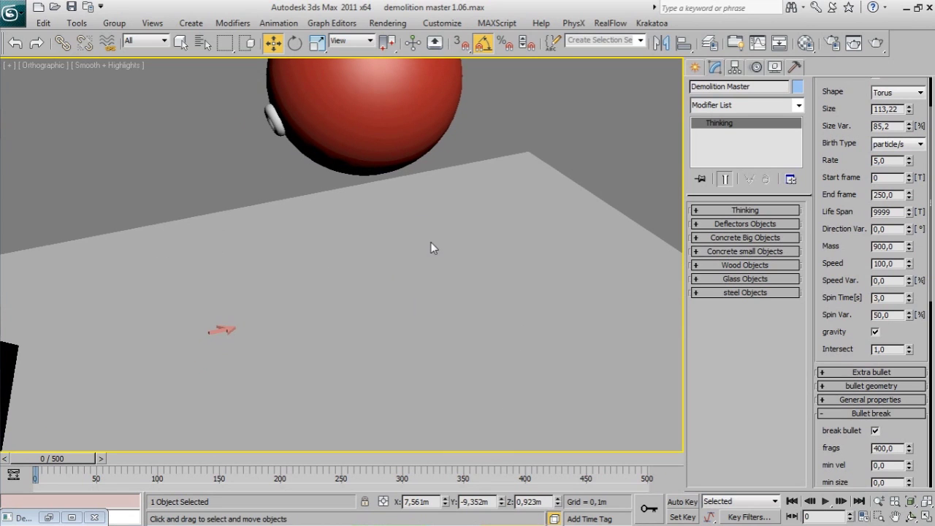
Play the torus bullets breaking to frame 99, then scrub back to frame 34 and examine the first fracture up close
left_click(827, 502)
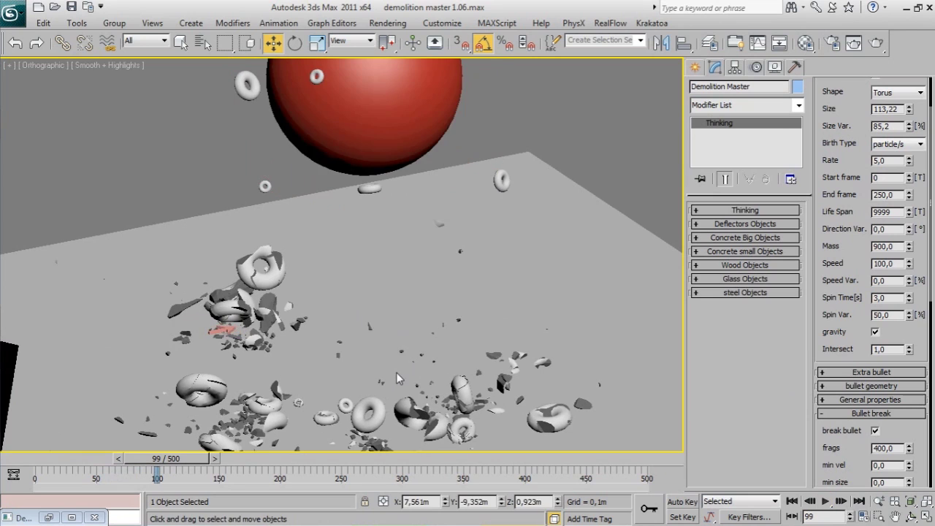
left_click_drag(165, 458, 73, 456)
key("w")
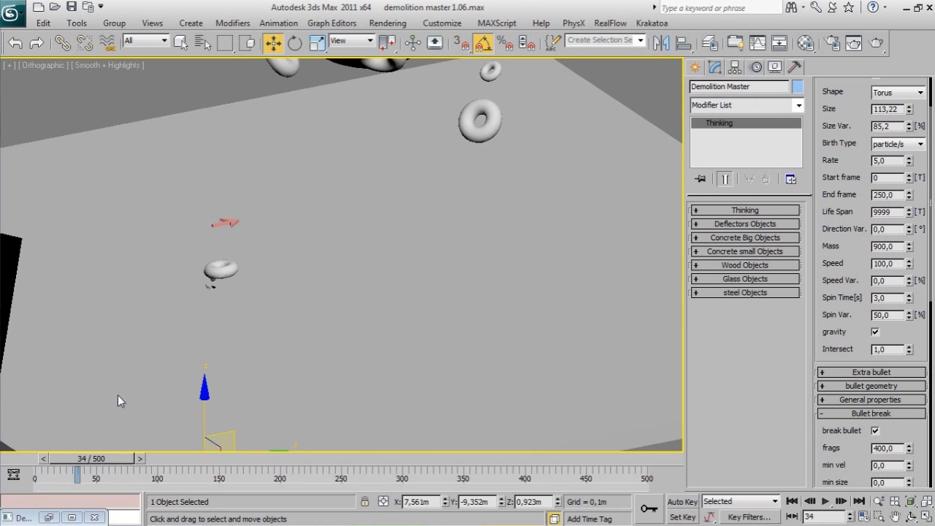
middle_click_drag(122, 366, 398, 250, "alt")
scroll(393, 257, "up", 5)
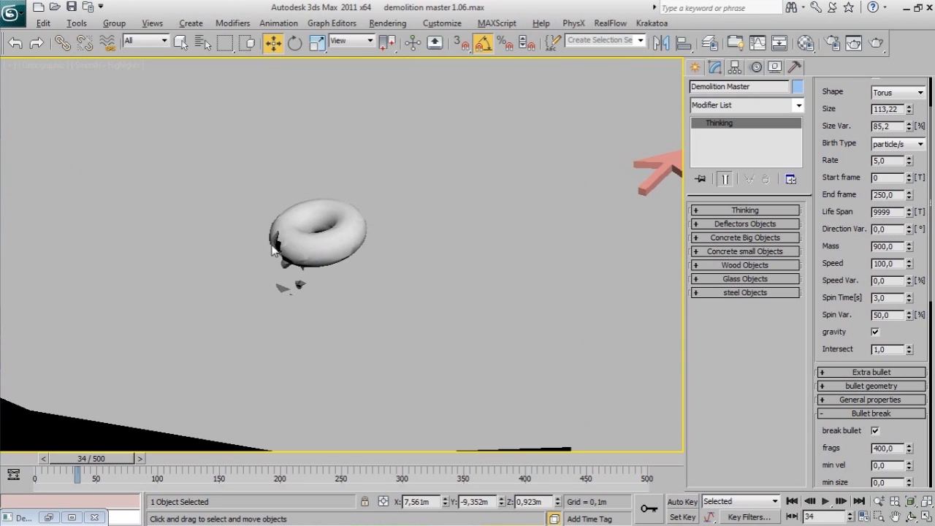
scroll(264, 242, "up", 8)
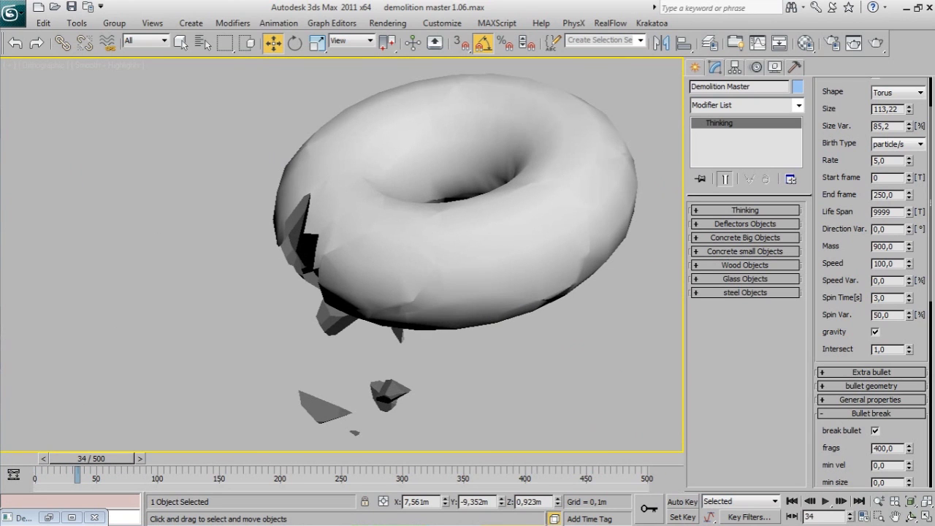
Try 100 frags for the bullet break, then set frags to 600
left_click_drag(841, 465, 844, 412)
left_click_drag(902, 393, 847, 389)
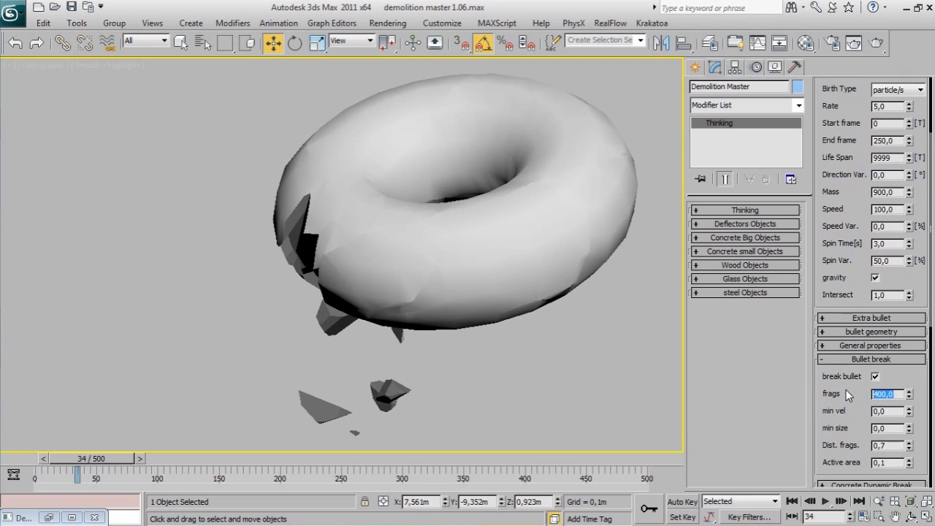
type("100")
key("Return")
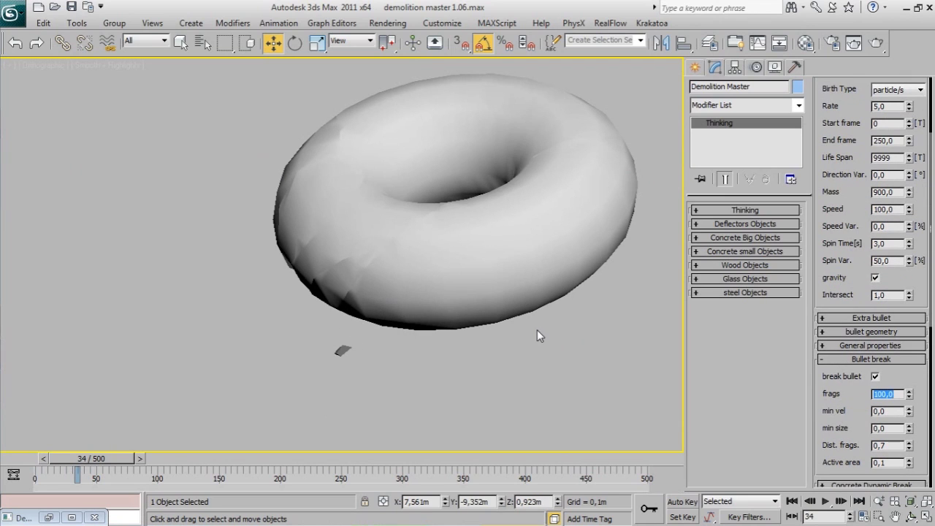
type("600")
key("Return")
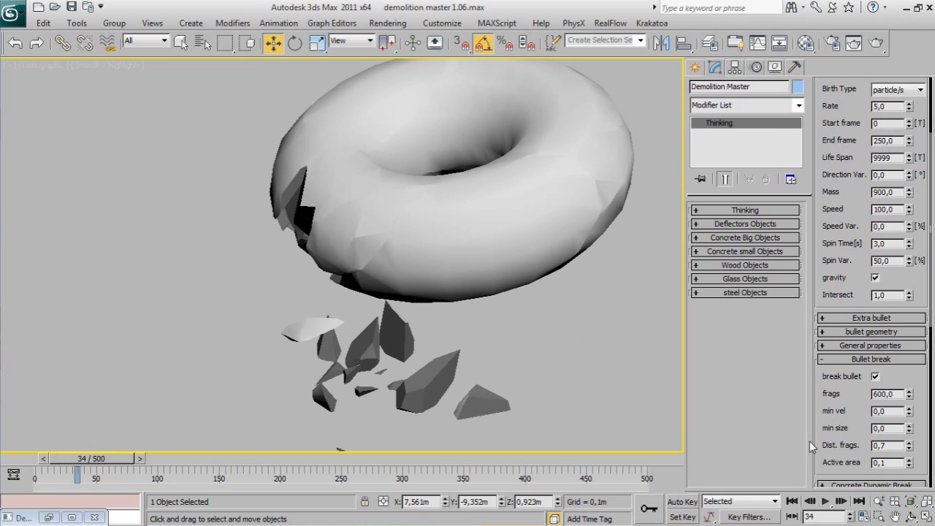
Try a Dist. frags value of 2 for the bullet break and scrub from frame 0 to frame 45
left_click_drag(892, 447, 842, 447)
type("2")
key("Return")
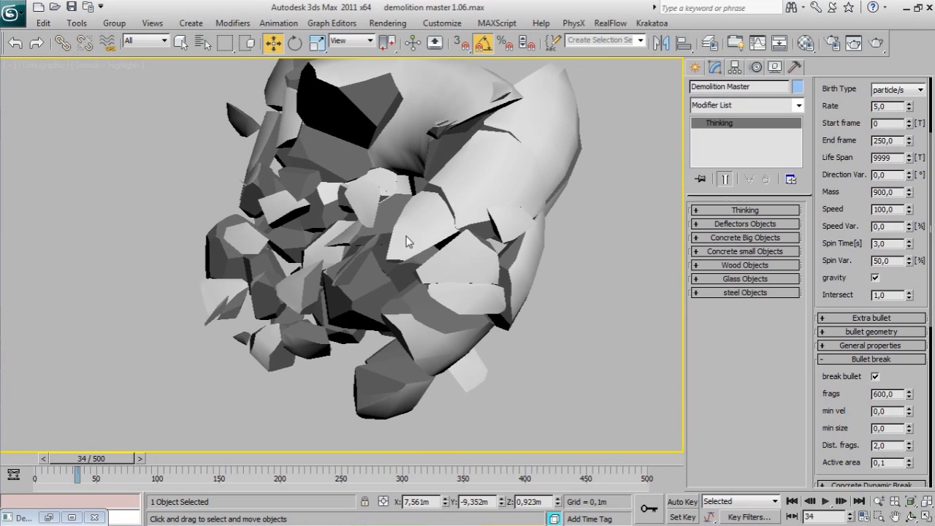
left_click_drag(33, 463, 79, 448)
key("w")
middle_click_drag(249, 358, 243, 339)
scroll(243, 339, "down", 5)
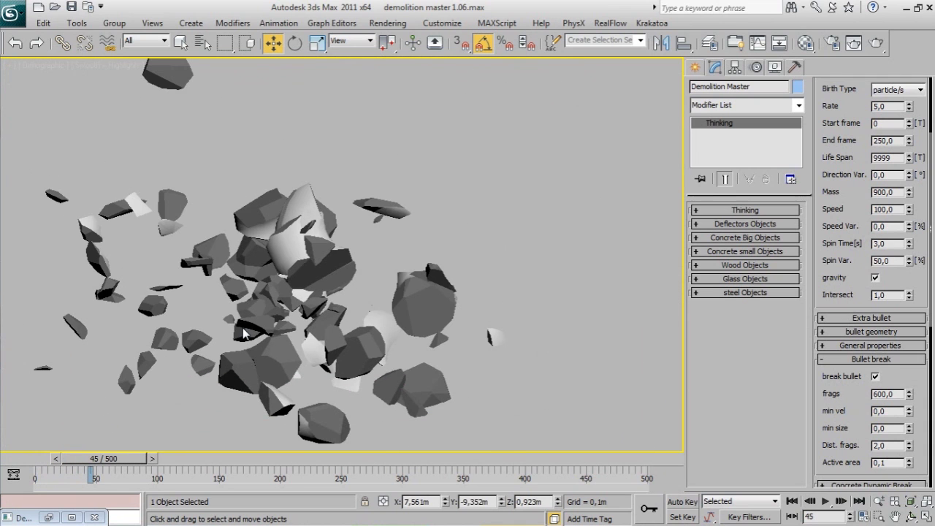
Set the bullet break Dist. frags to 1 and replay the torus fracture from frame 0
double_click(882, 445)
type("1")
key("Return")
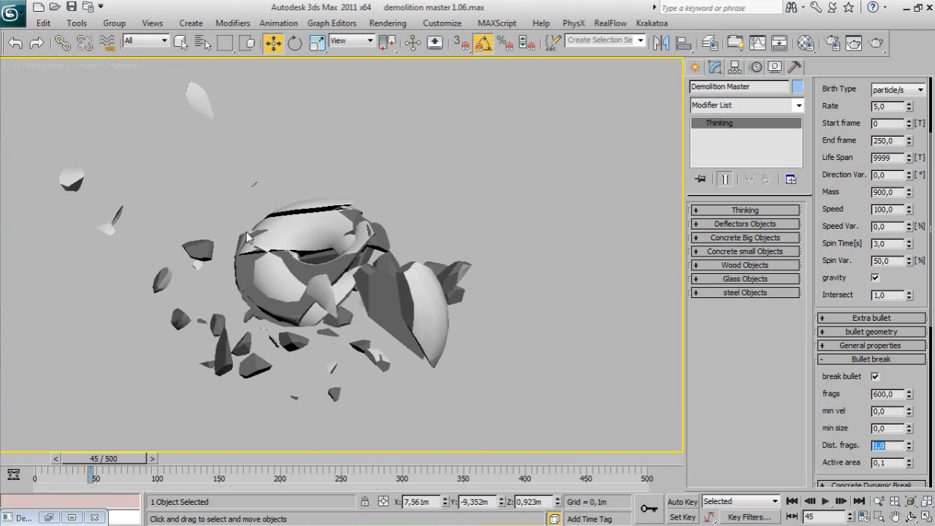
left_click(15, 463)
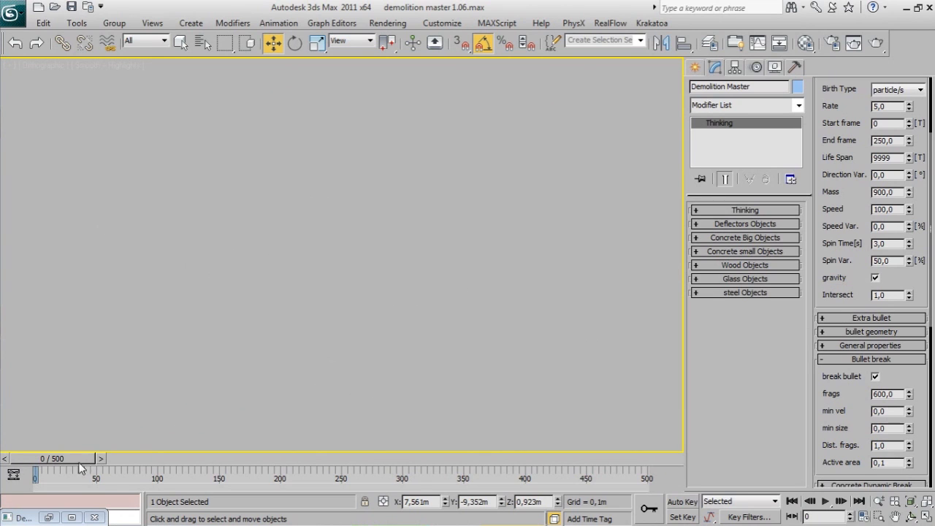
left_click(824, 501)
left_click(826, 502)
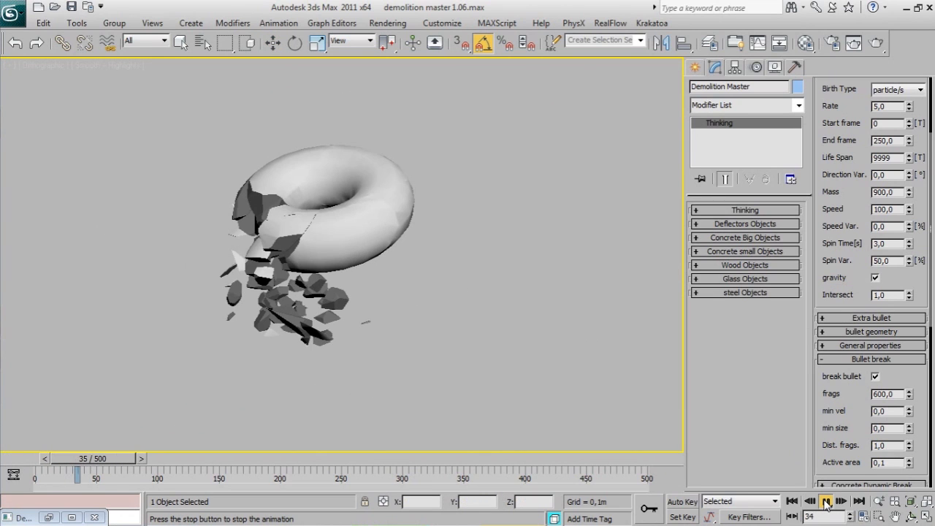
left_click(826, 502)
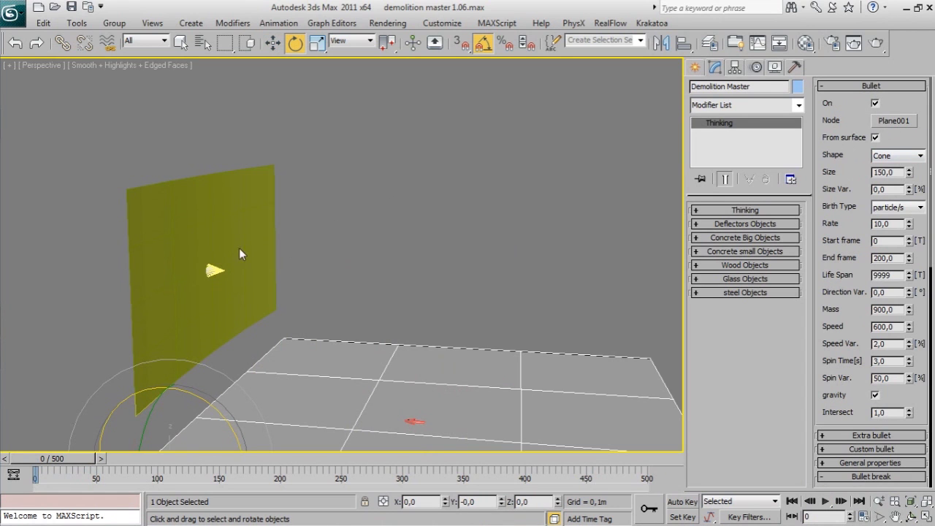
Copy the emitter plane to the opposite end of the floor and rotate the copy to face the original
left_click(238, 238)
middle_click_drag(283, 231, 332, 192)
key("w")
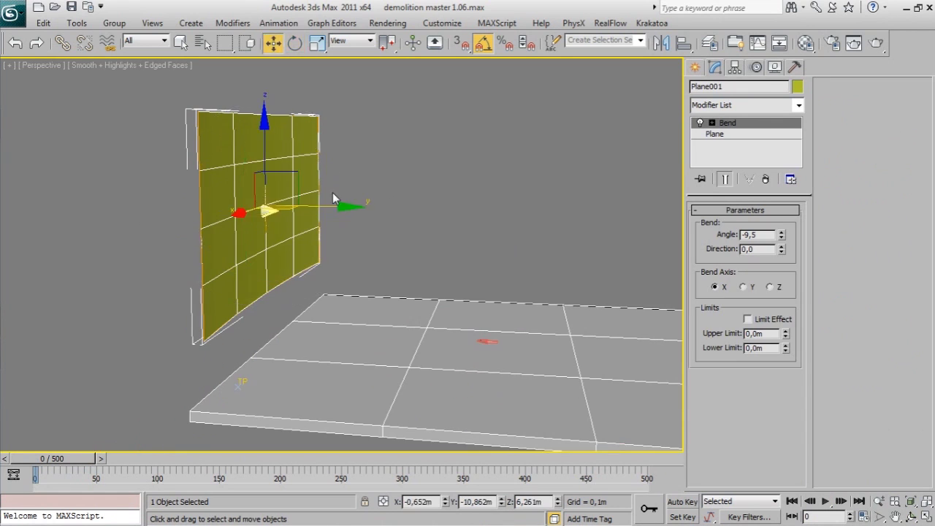
left_click_drag(297, 184, 618, 188, "shift")
left_click(475, 329)
key("e")
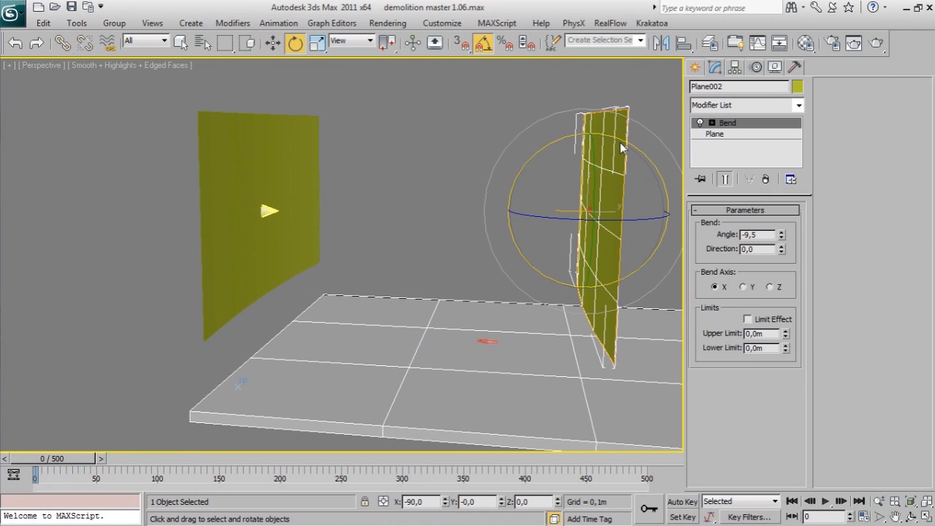
left_click_drag(620, 148, 735, 217)
Attach the rotated copy to the original plane with an Edit Poly modifier, then scrub to frame 36
key("w")
left_click(275, 164)
middle_click_drag(275, 164, 358, 220, "alt")
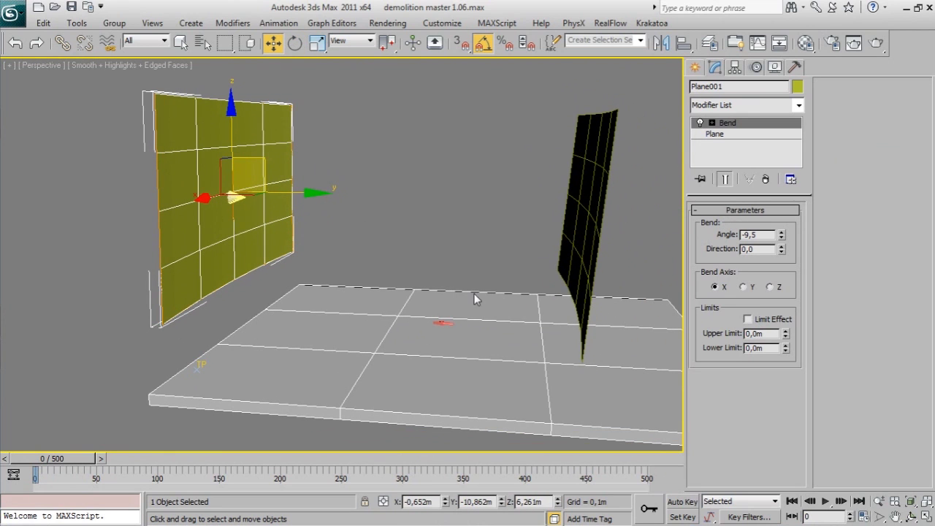
right_click(255, 139)
left_click(215, 153)
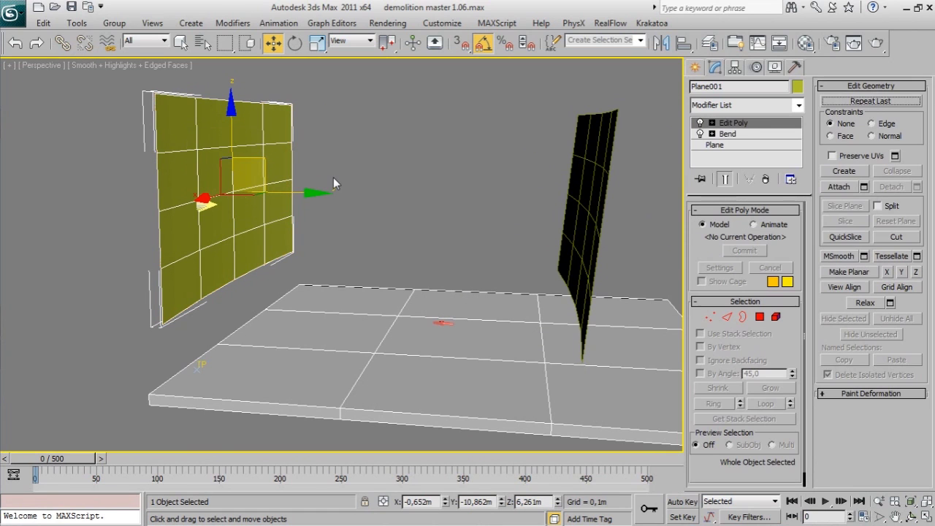
left_click(843, 187)
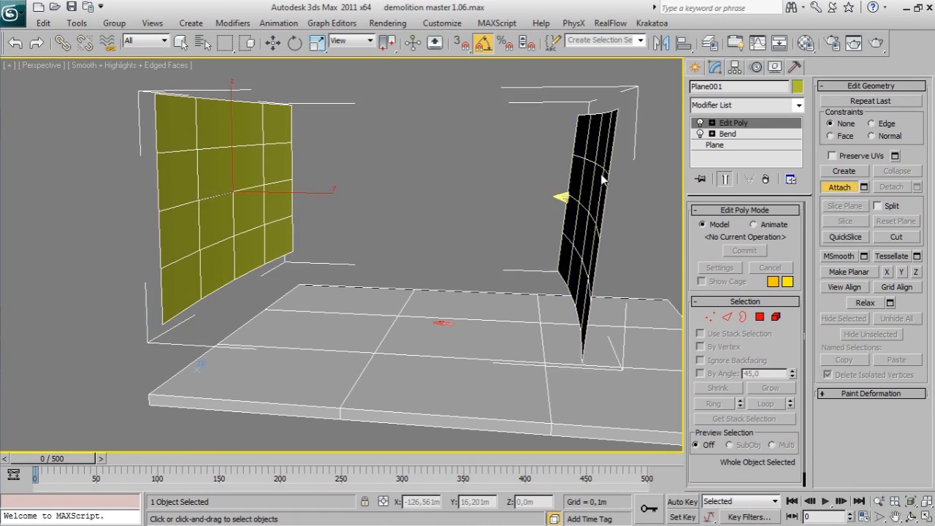
left_click(845, 186)
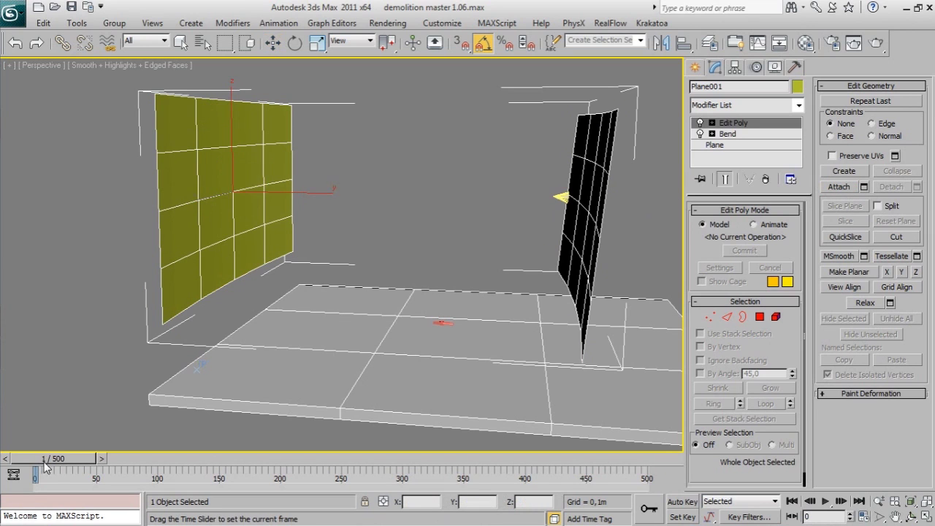
left_click_drag(49, 459, 86, 458)
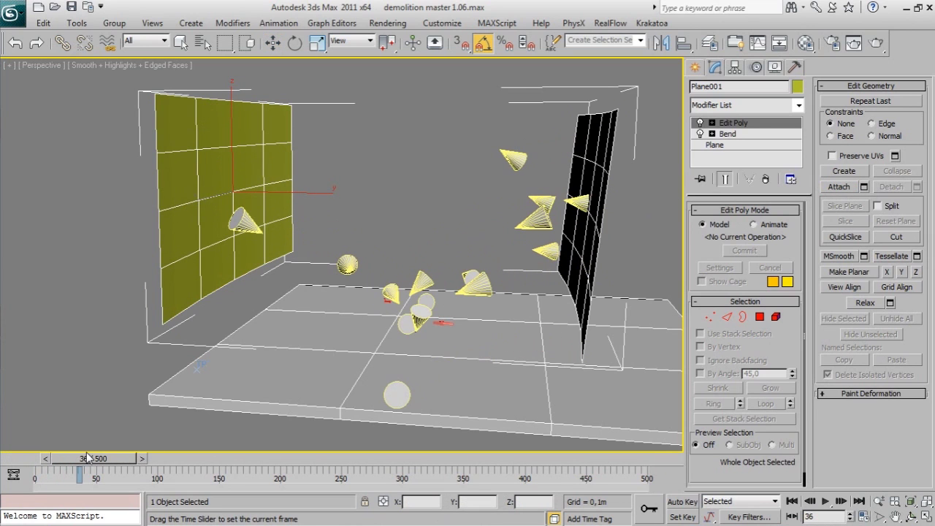
Turn off gravity for the Demolition Master bullets, scrub the two-way collisions to frame 63, and return to frame 0
left_click(357, 316)
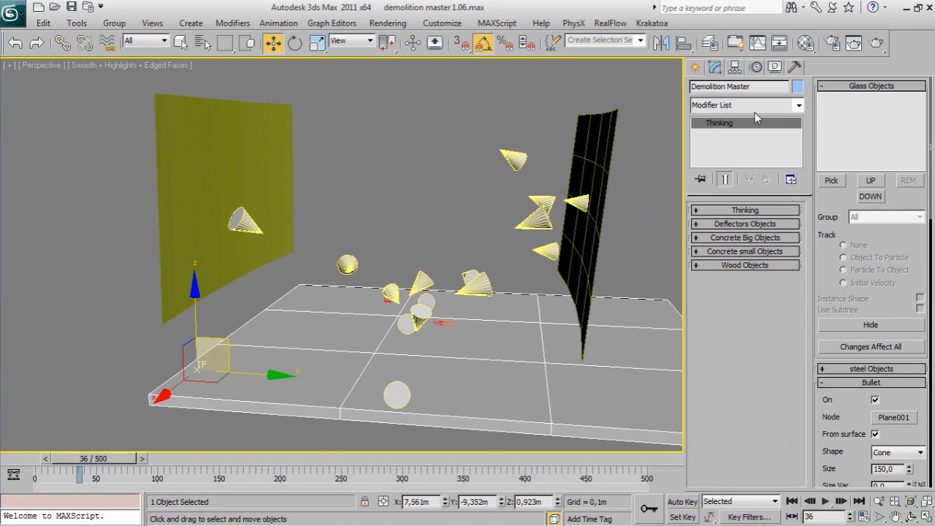
left_click(851, 86)
left_click(876, 395)
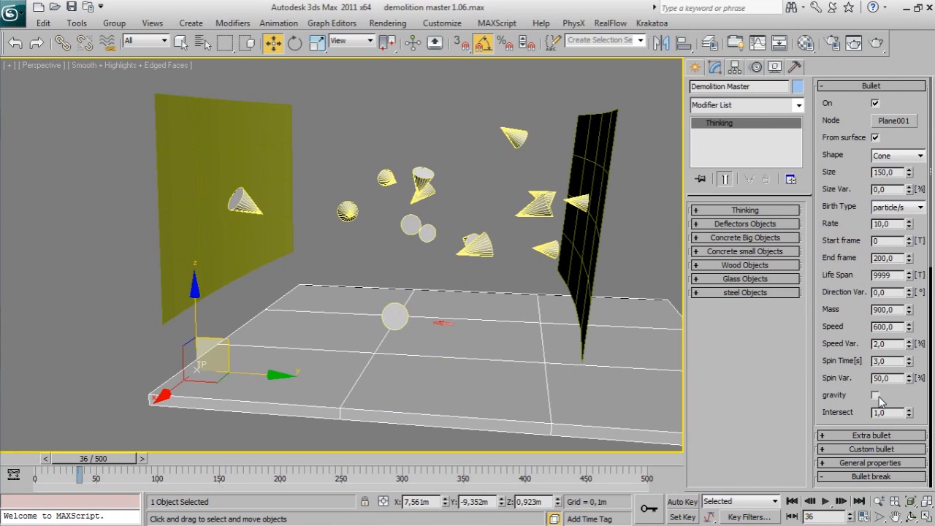
left_click_drag(38, 459, 107, 446)
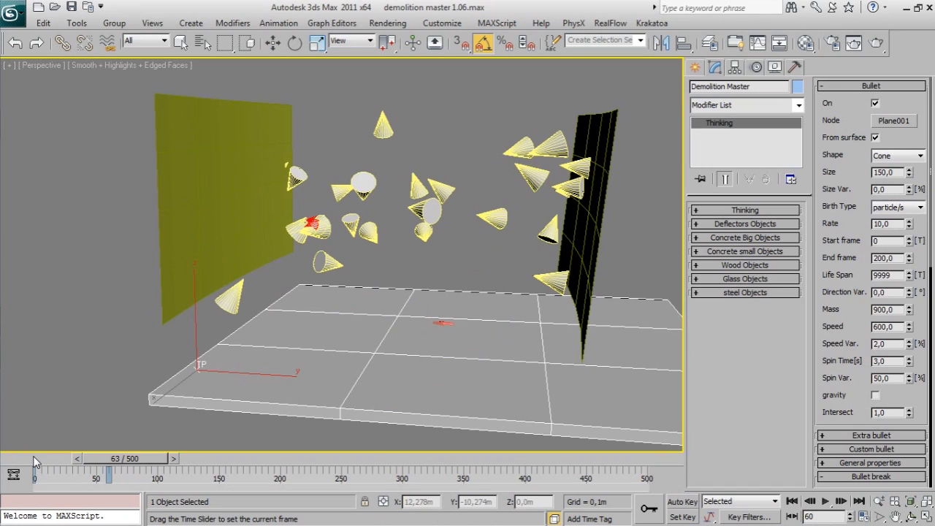
key("w")
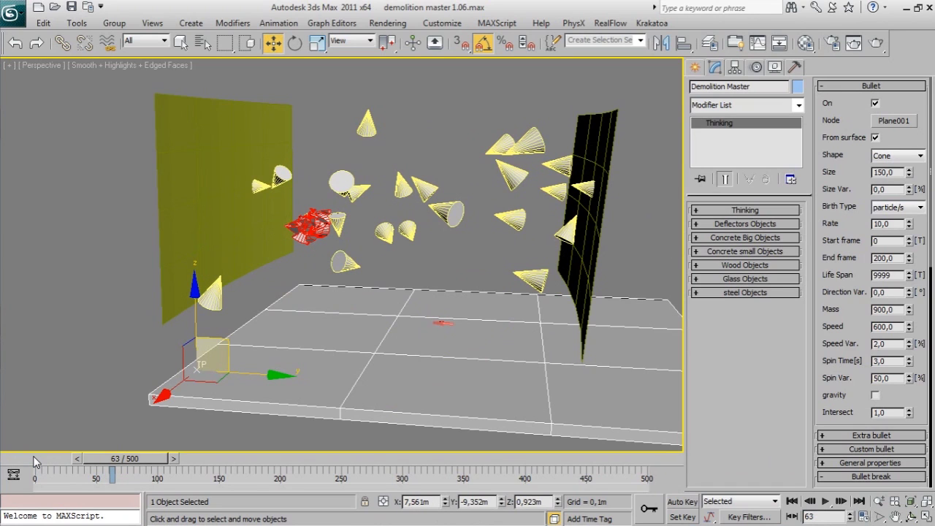
left_click(35, 462)
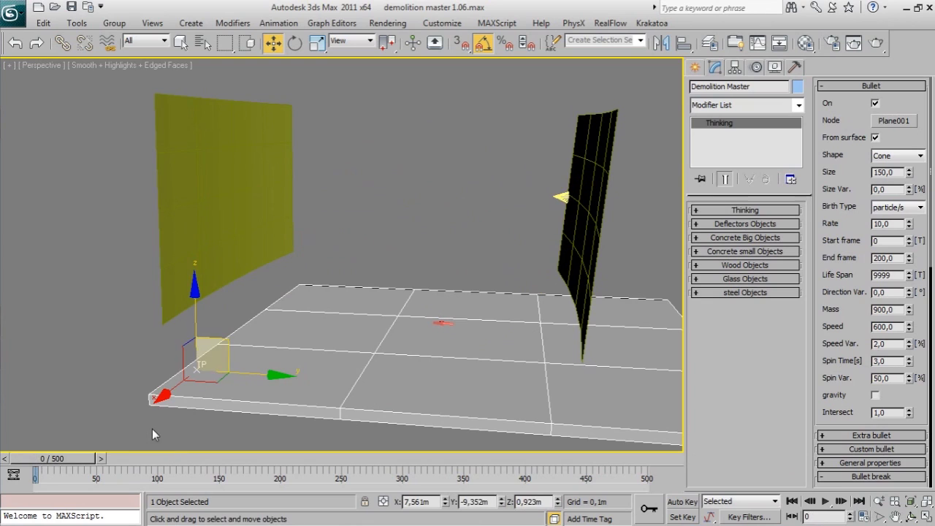
Set the bullet shape to Cube and scrub from frame 0 to frame 67
left_click(905, 159)
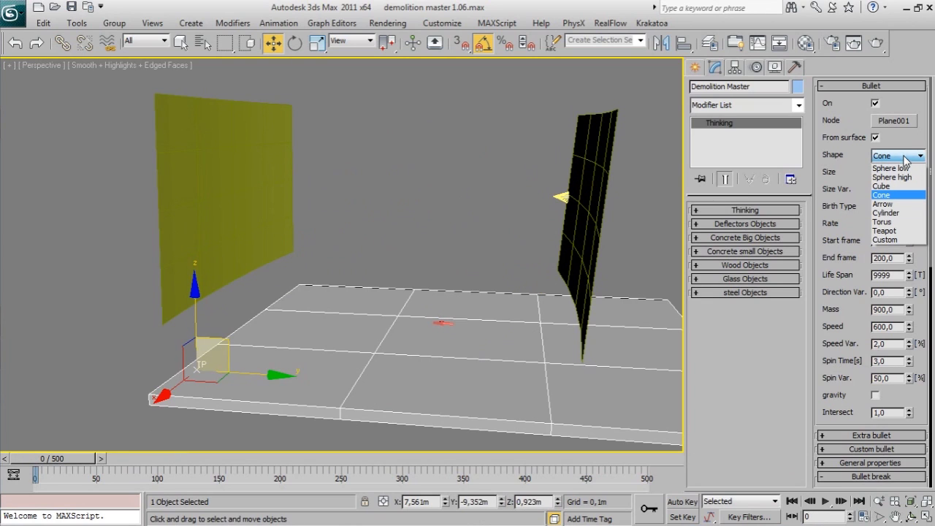
left_click(906, 186)
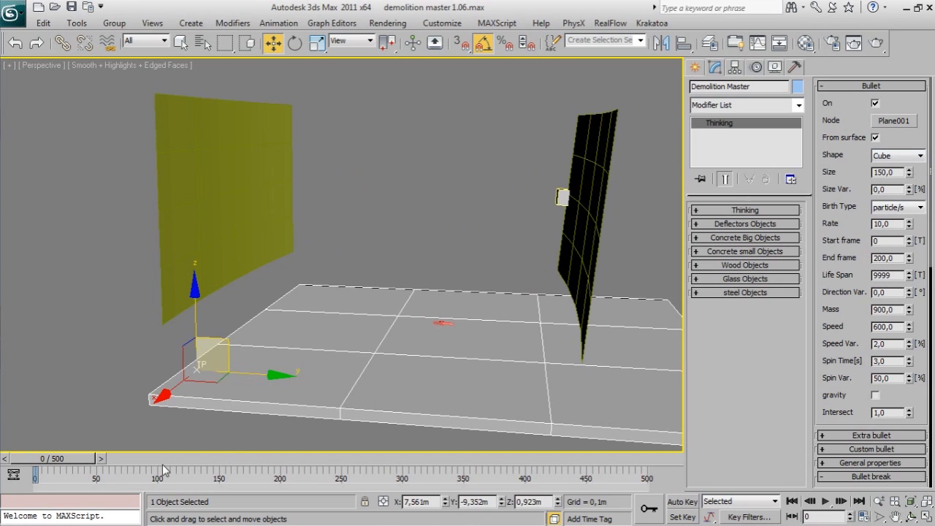
left_click_drag(45, 458, 125, 468)
key("w")
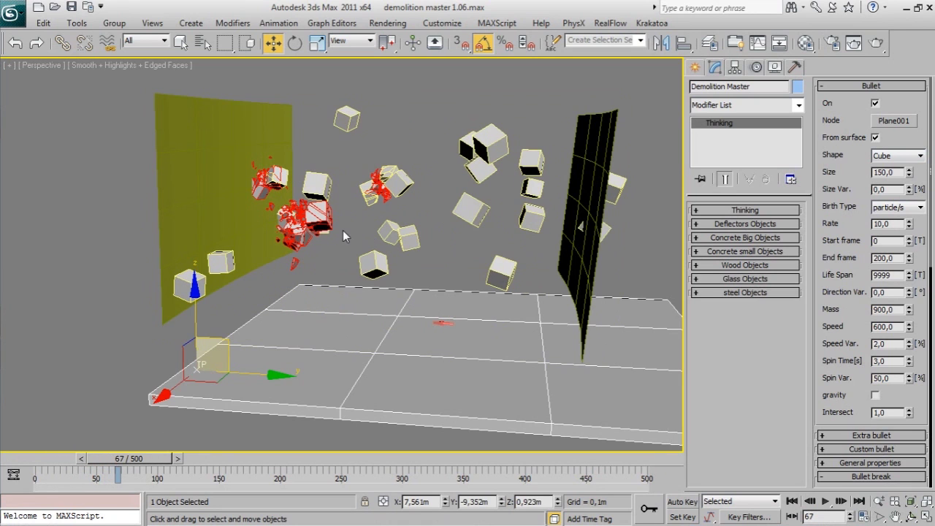
middle_click_drag(343, 207, 367, 287, "alt")
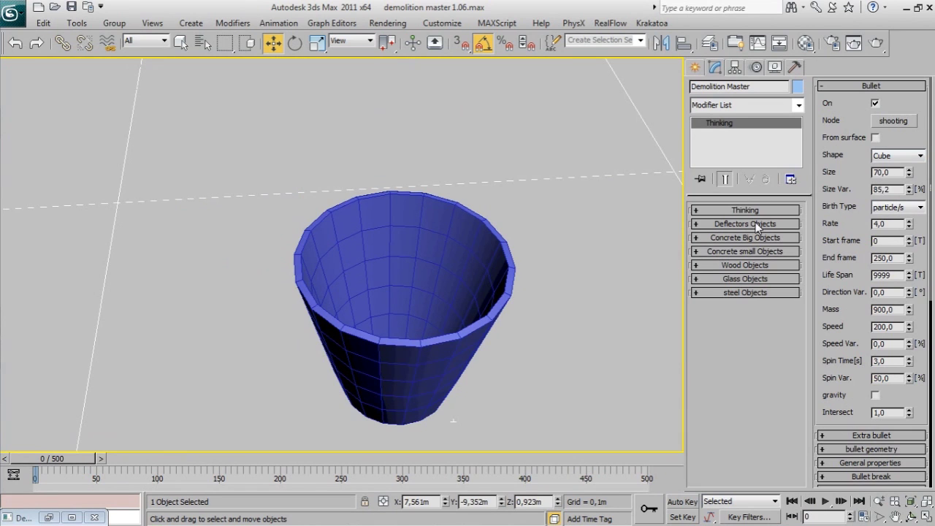
Add the vase as a deflector object with Instance Shape enabled and hide its original mesh
left_click(738, 225)
left_click(705, 308)
left_click(461, 179)
left_click(704, 235)
left_click(794, 425)
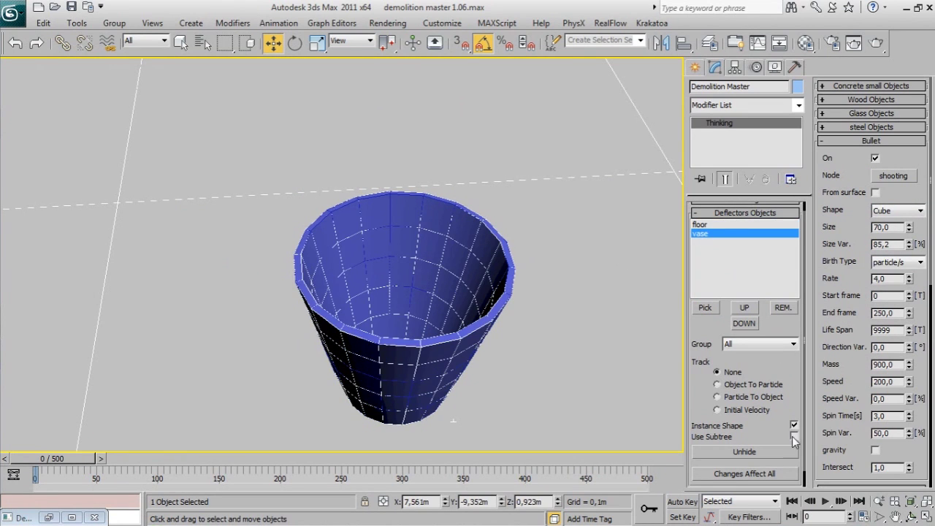
left_click(744, 452)
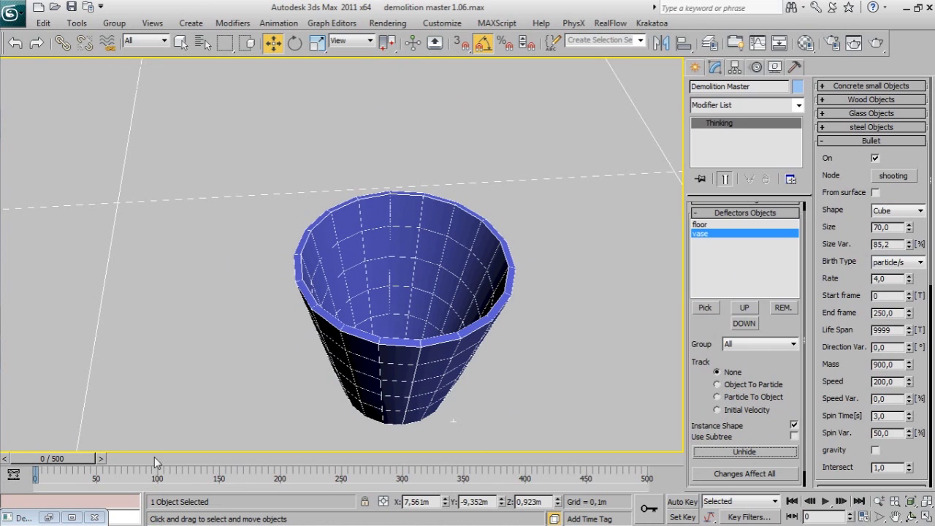
Play the cube bullets filling the vase, then turn on bullet gravity and replay the animation to frame 277
left_click(826, 502)
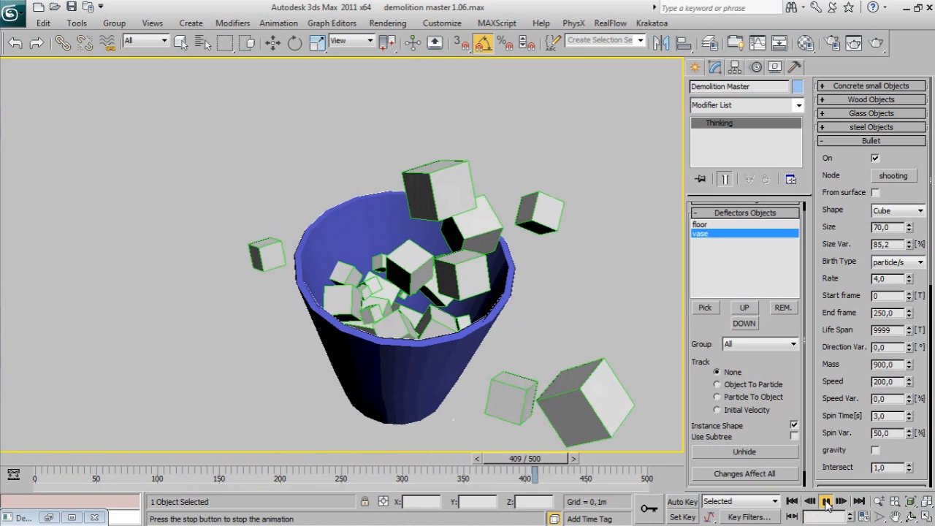
left_click(826, 502)
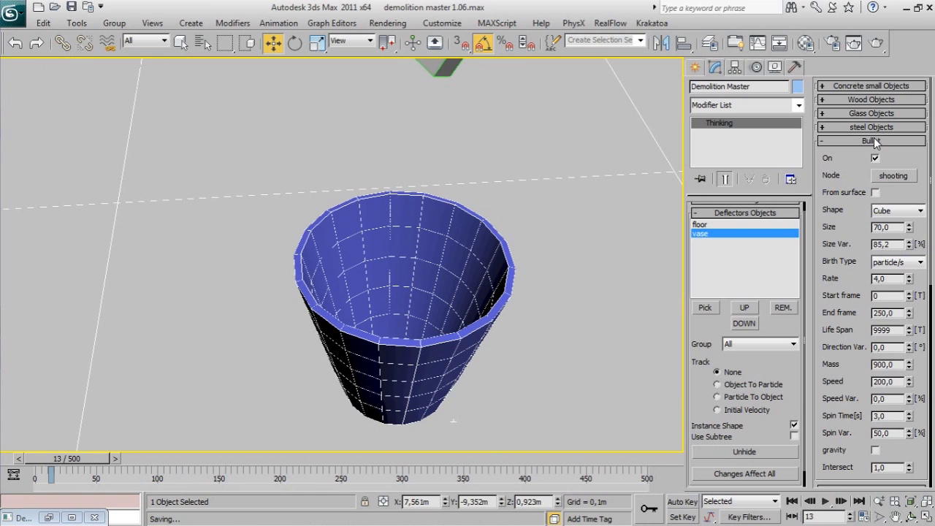
left_click(876, 451)
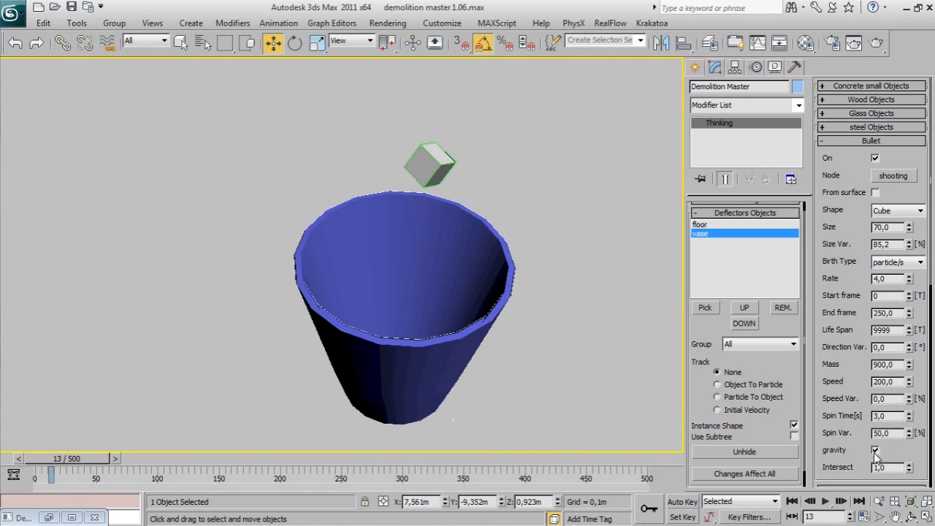
left_click(827, 502)
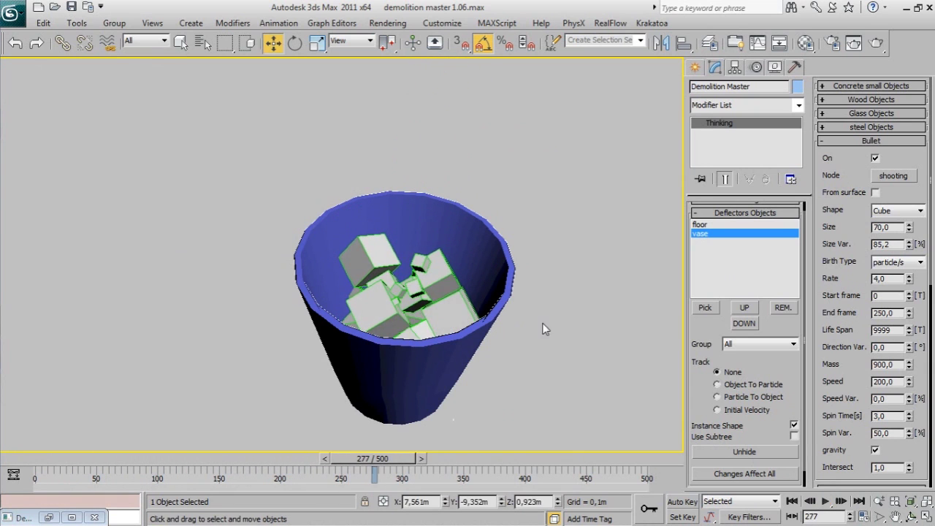
Set the bullet shape to Sphere low and scrub from frame 0 to frame 271
left_click(911, 212)
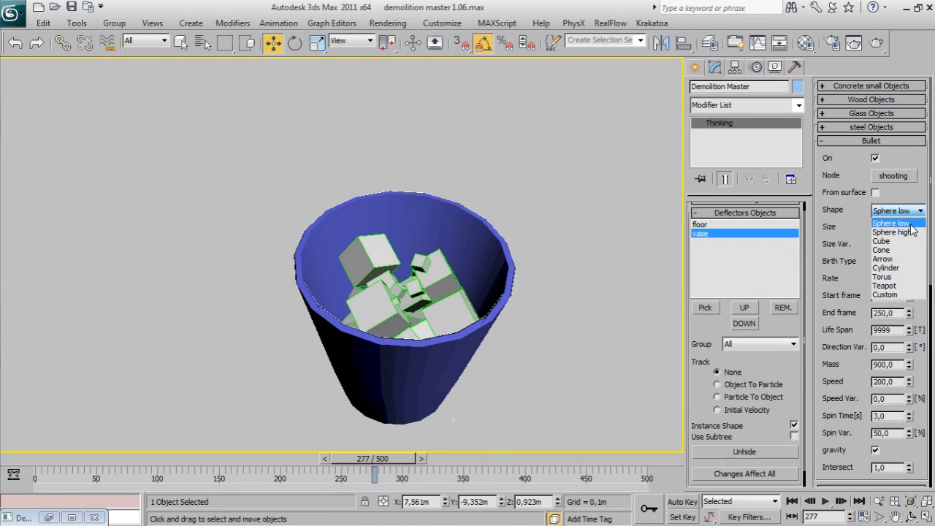
left_click(750, 261)
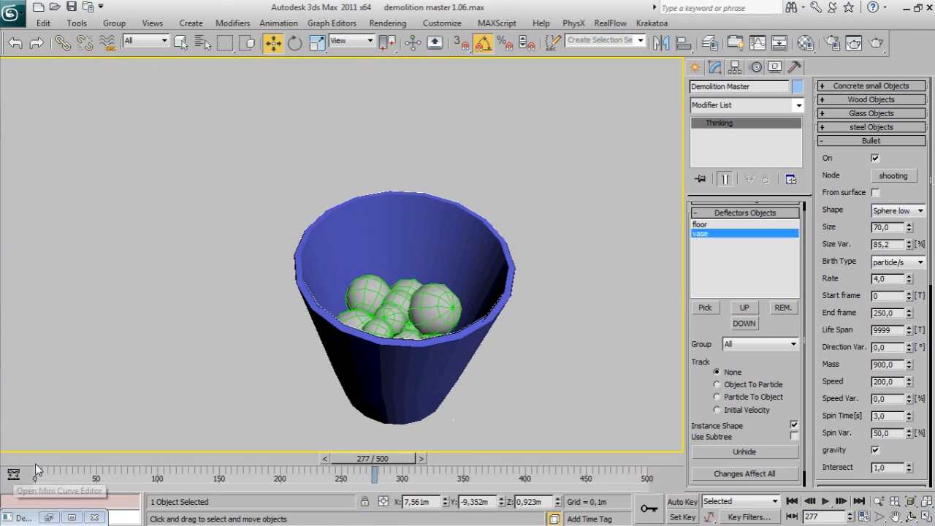
left_click_drag(36, 467, 358, 408)
key("w")
Set the bullet shape to Cone, turn off edged faces in the viewport, and inspect the cones inside the vase
left_click(897, 211)
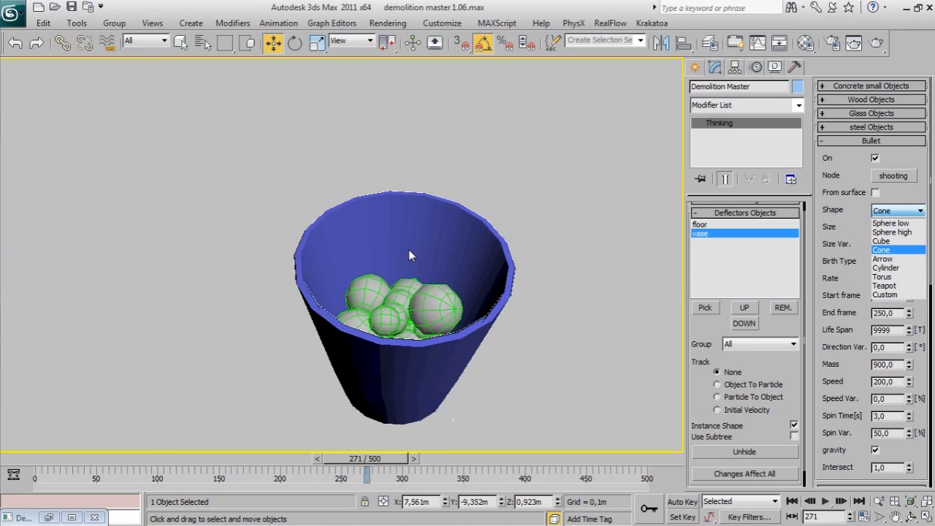
key("Return")
middle_click_drag(423, 312, 436, 189)
scroll(481, 250, "up", 3)
middle_click_drag(482, 250, 386, 206)
key("F4")
scroll(413, 268, "down", 3)
Return to frame 0 and set the bullet shape to Teapot
left_click(904, 213)
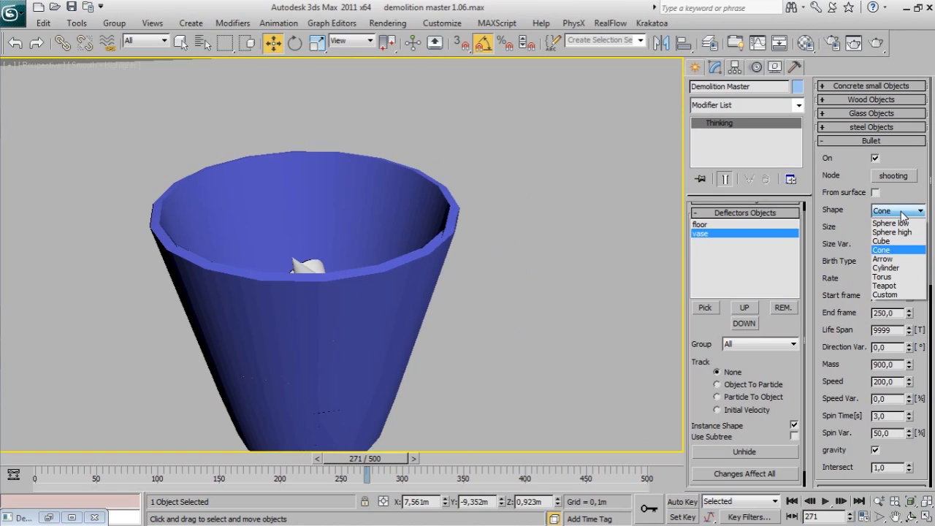
left_click(47, 460)
left_click_drag(47, 461, 42, 461)
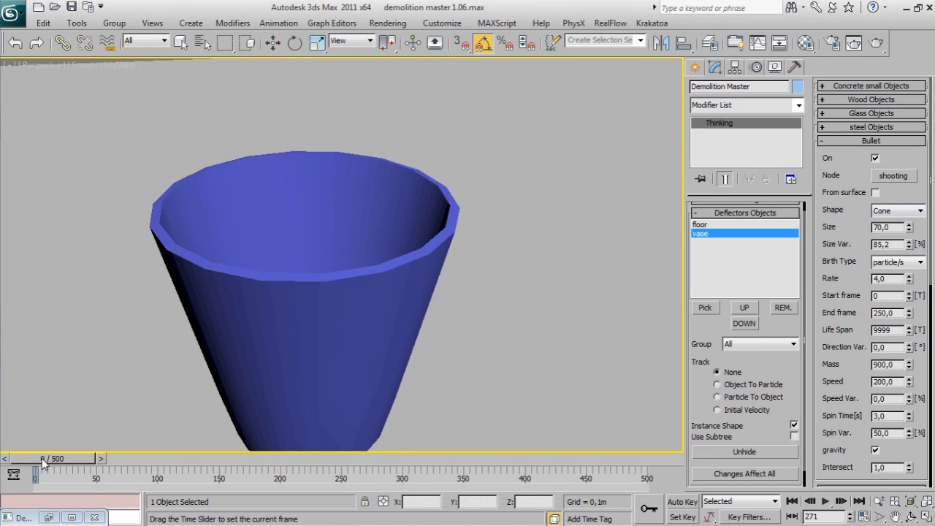
left_click(905, 210)
left_click(890, 288)
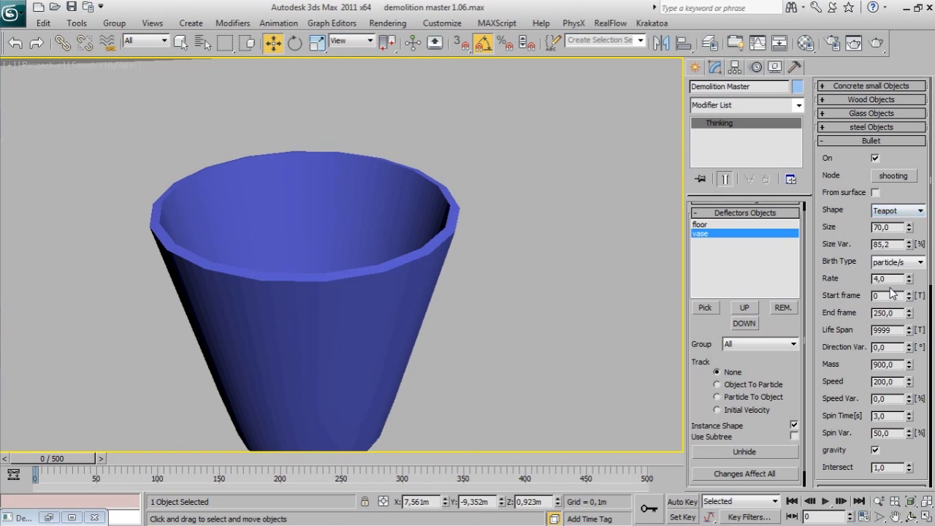
Play the teapot bullets filling the vase to frame 264 and inspect the pile from the side
middle_click_drag(393, 224, 476, 33, "alt")
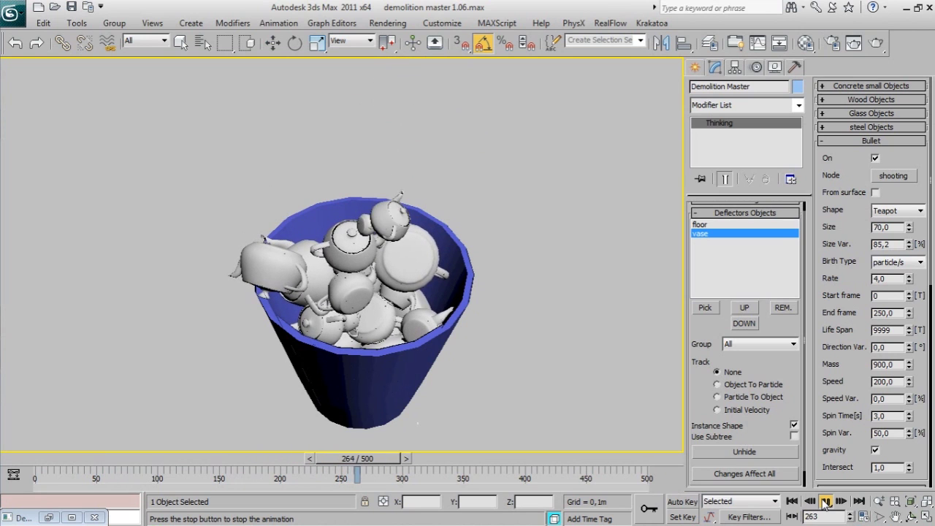
left_click(824, 501)
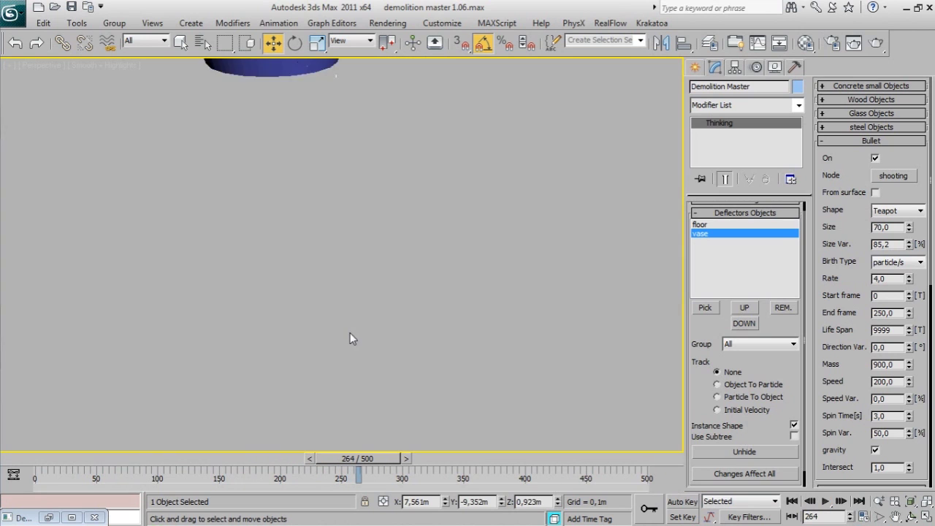
mouse_move(350, 333)
middle_mouse_down()
mouse_move(369, 342)
mouse_move(286, 14)
mouse_move(342, 336)
middle_mouse_up()
scroll(342, 337, "down", 5)
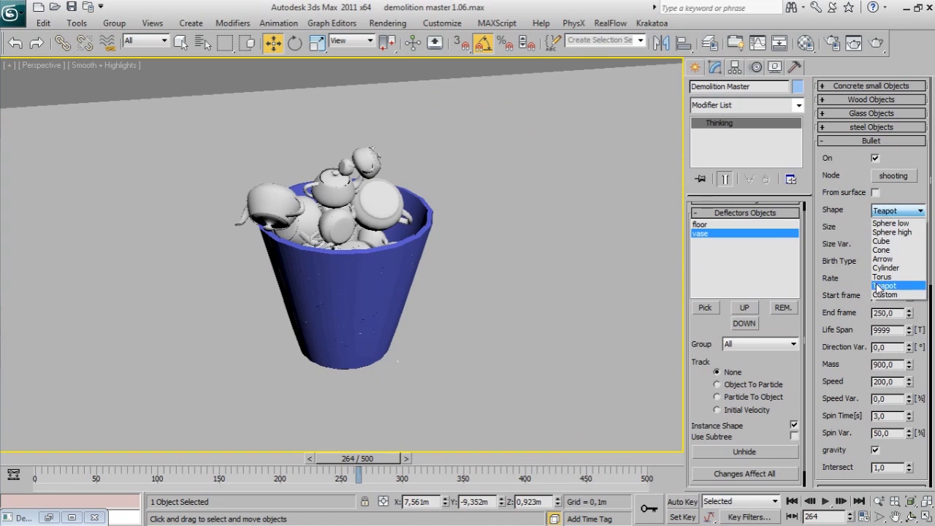
left_click(582, 280)
middle_click_drag(524, 282, 534, 260, "alt")
Unhide only the object pinca by name
right_click(548, 282)
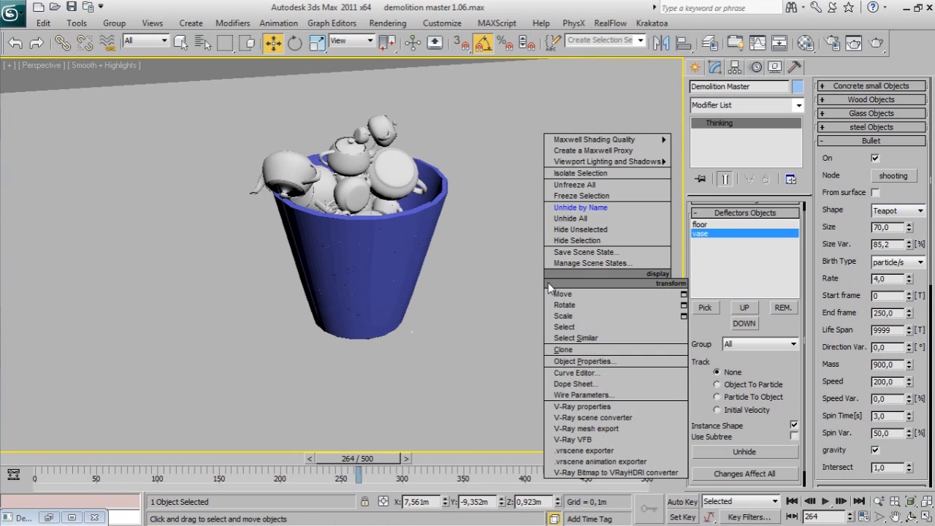
left_click(590, 208)
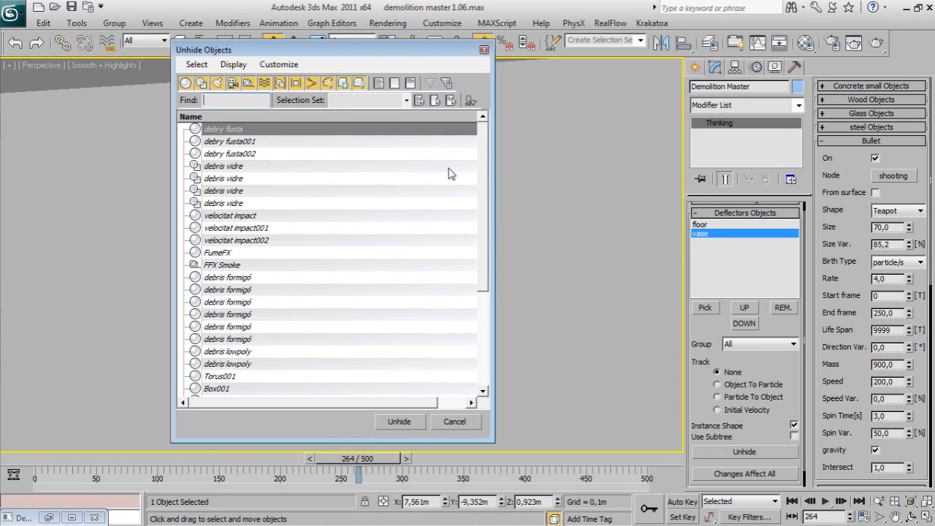
left_click_drag(483, 175, 482, 270)
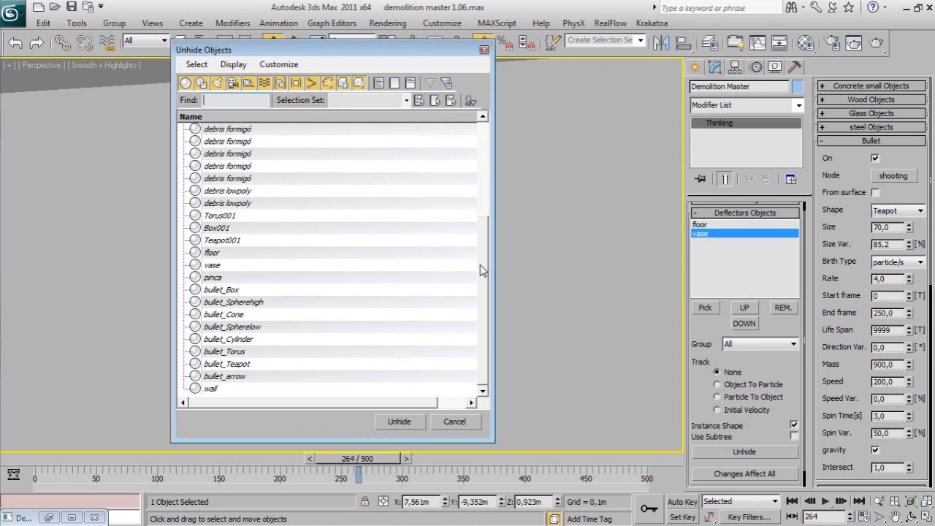
left_click(219, 278)
left_click(399, 421)
Select the clothespin beside the vase and examine it up close
middle_click_drag(283, 266, 344, 231)
scroll(343, 230, "up", 3)
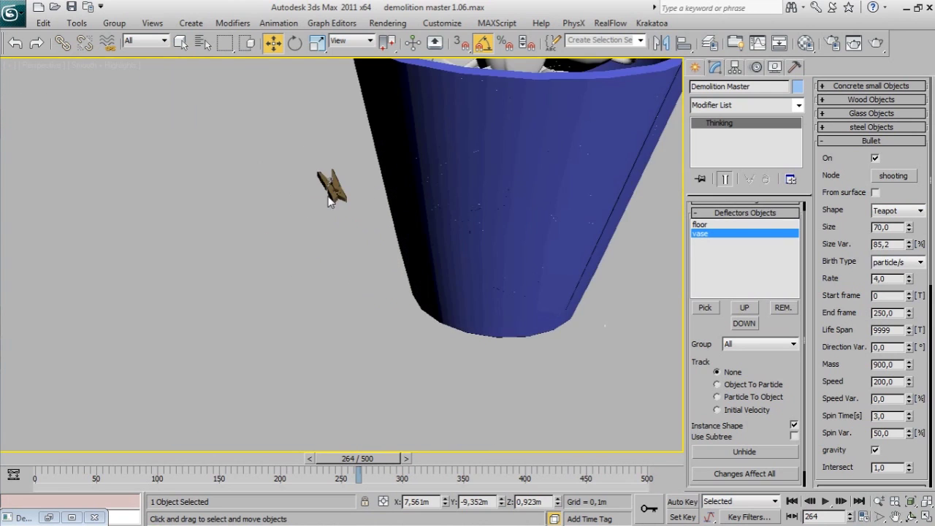
scroll(328, 197, "up", 3)
left_click(326, 143)
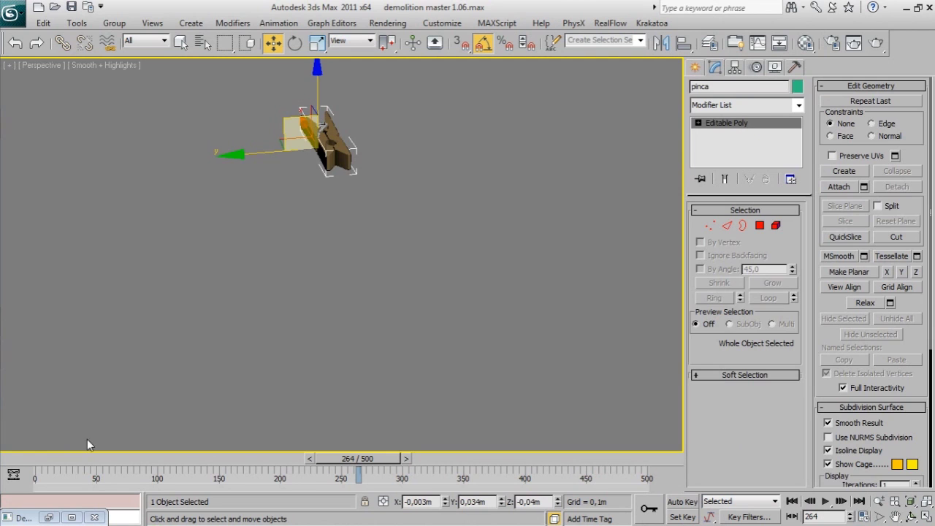
Return to frame 0 and reselect the Demolition Master object
left_click(34, 458)
scroll(291, 153, "up", 2)
middle_click_drag(291, 154, 444, 247)
middle_click_drag(397, 210, 443, 183, "alt")
left_click(426, 244)
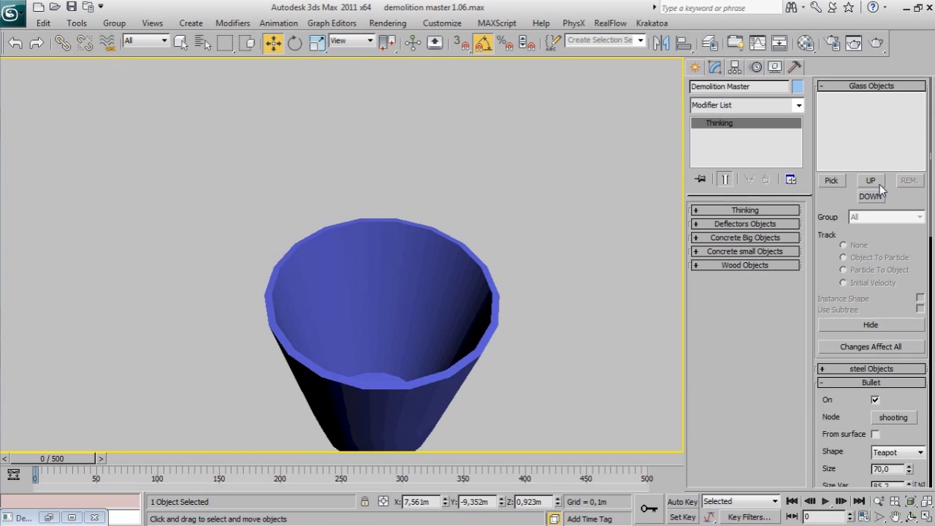
Set the bullet shape to Custom and check the arrow emitter above the vase
left_click(869, 87)
left_click(905, 155)
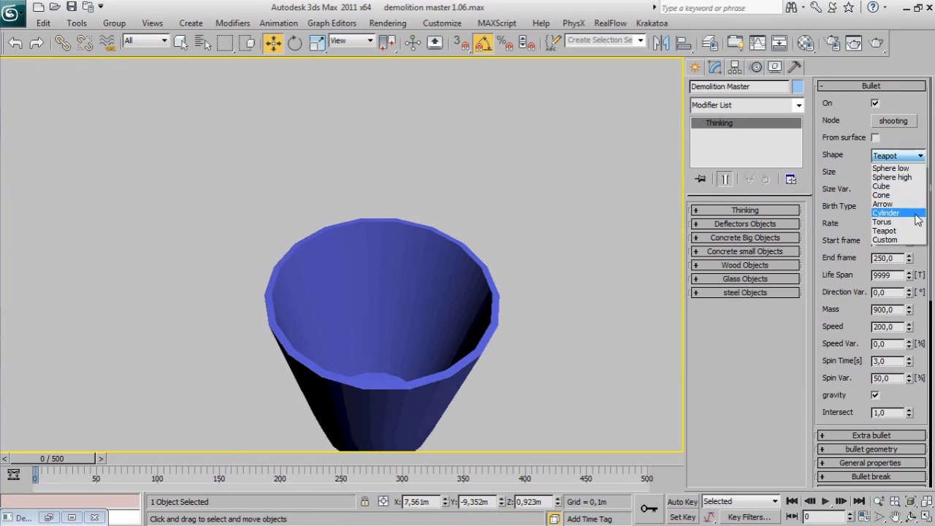
left_click(886, 240)
middle_click_drag(544, 161, 540, 291)
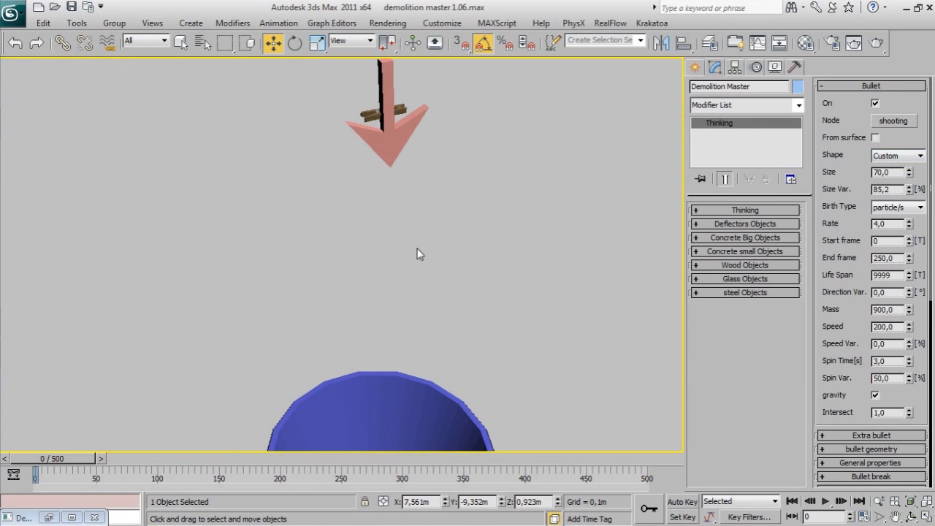
middle_click_drag(416, 247, 423, 179)
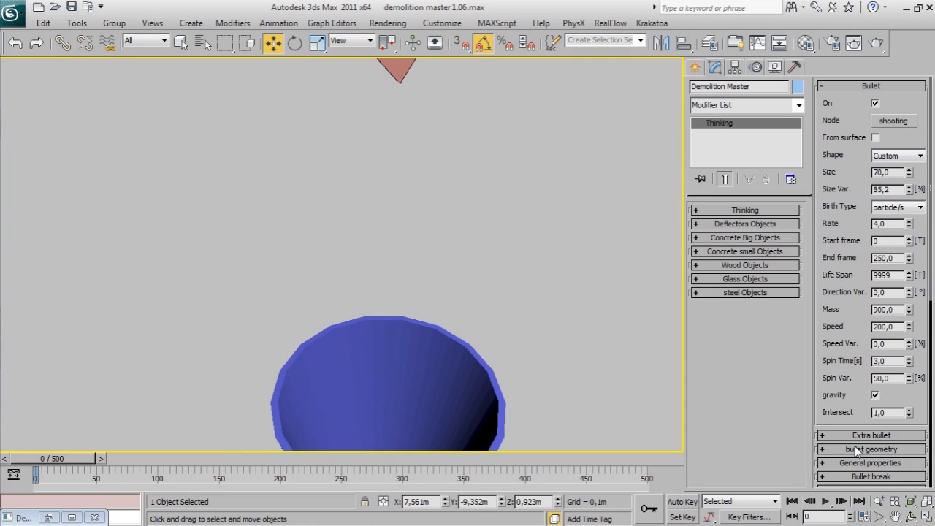
Review the bullet geometry settings for the pinca object and examine the shooting arrow above the vase
left_click(851, 450)
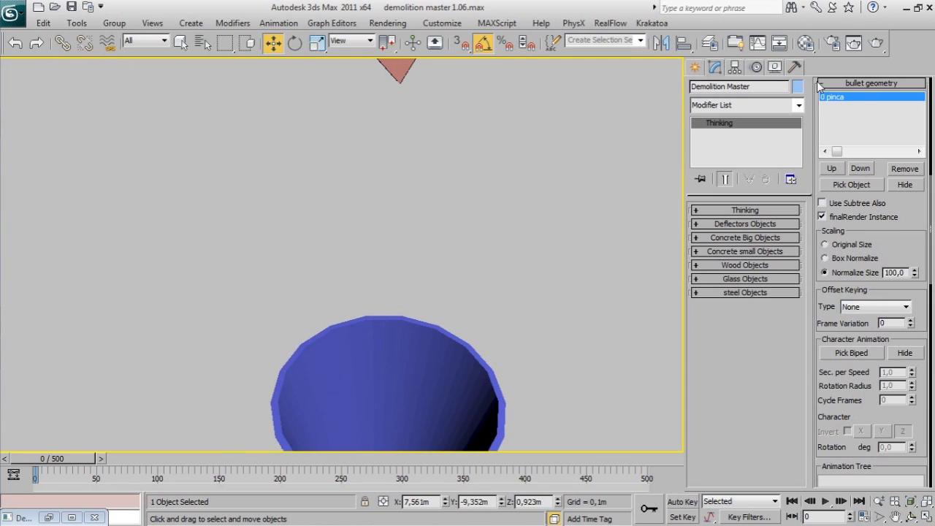
left_click(851, 83)
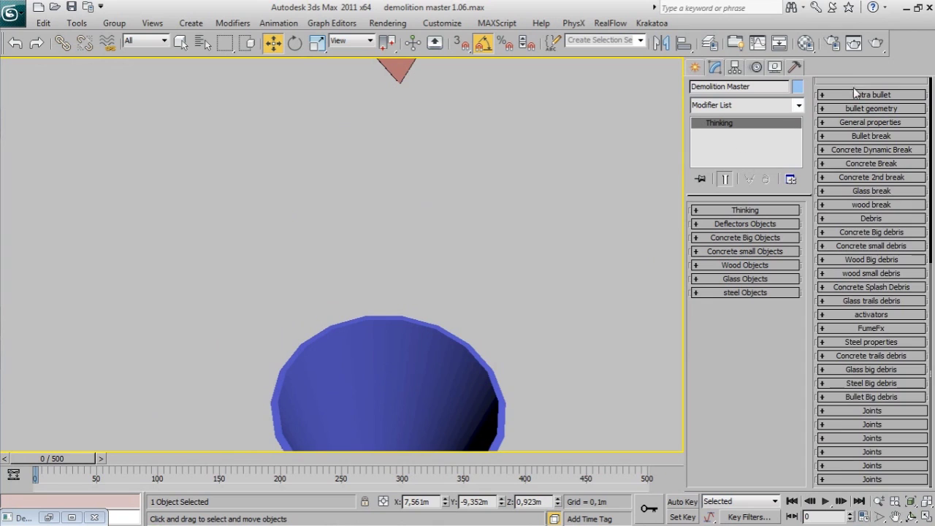
scroll(464, 167, "down", 4)
scroll(418, 144, "up", 4)
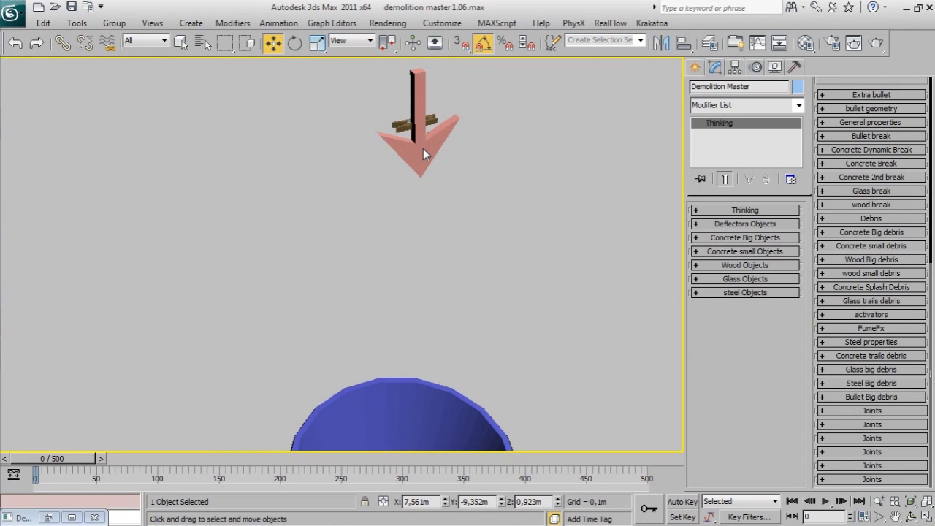
left_click(423, 147)
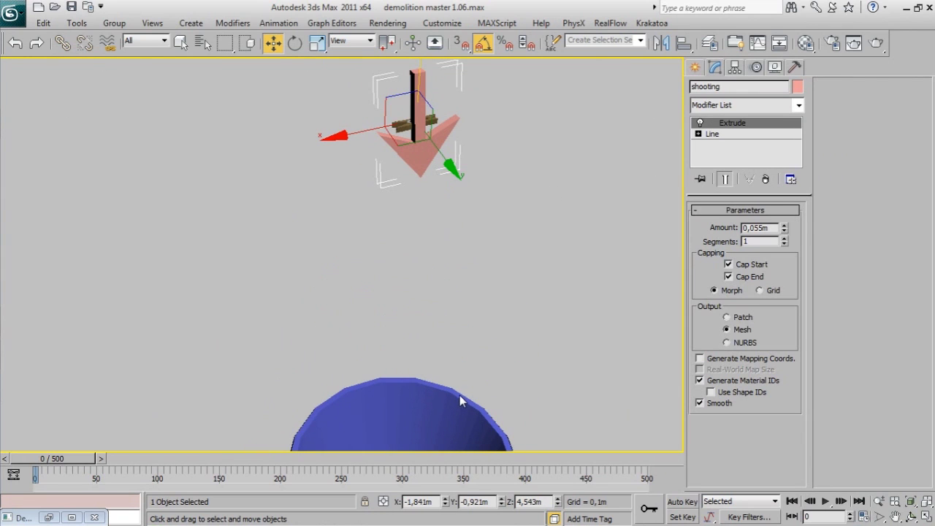
key("ctrl+z")
Set the bullet size to 150 in the Demolition Master's Bullet settings
left_click(865, 85)
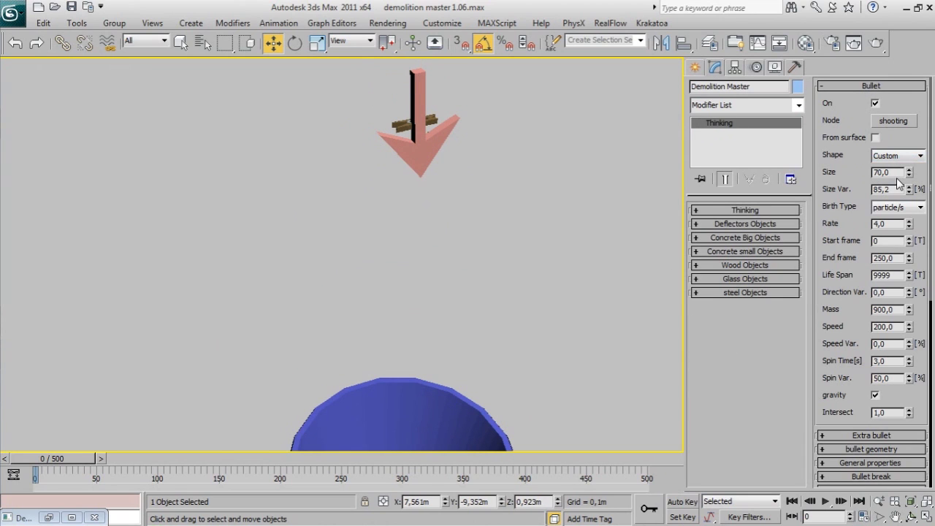
type("150")
key("Return")
Play the clothespin bullets falling into the vase and stop at about frame 80
middle_click_drag(464, 247, 446, 131)
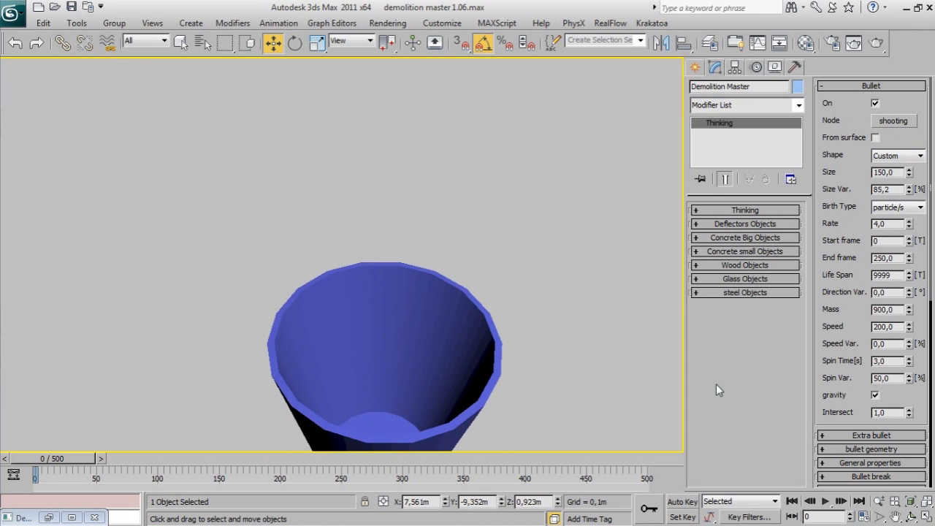
left_click(825, 501)
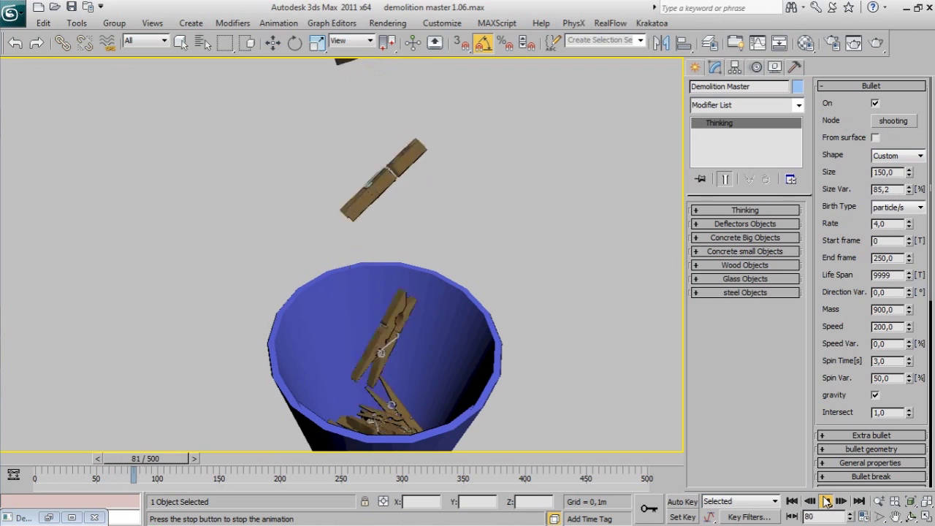
left_click(825, 501)
key("w")
Go back to frame 21 and set the bullet size variation to 0
left_click_drag(147, 458, 79, 459)
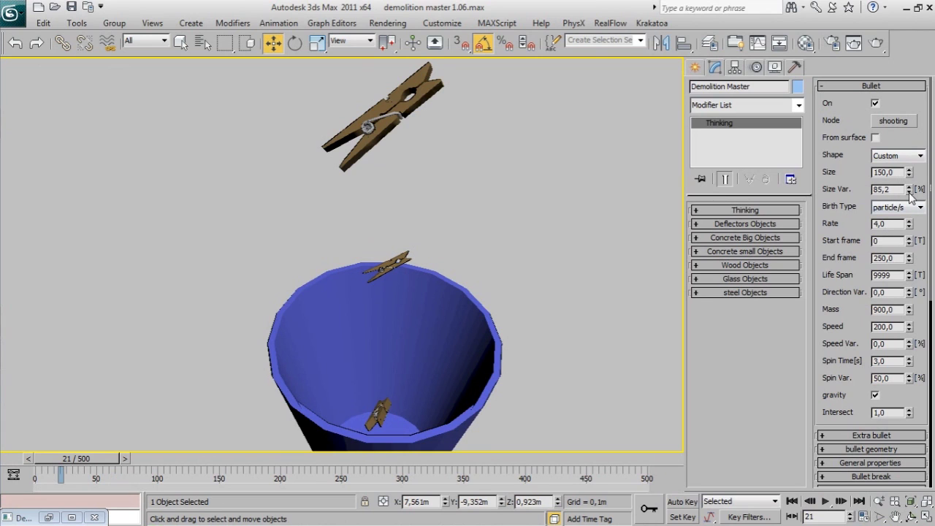
right_click(910, 193)
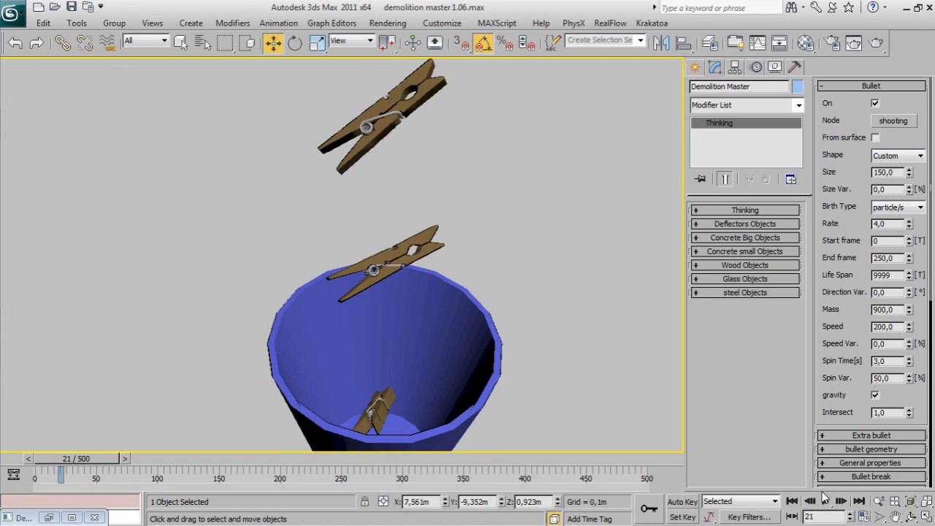